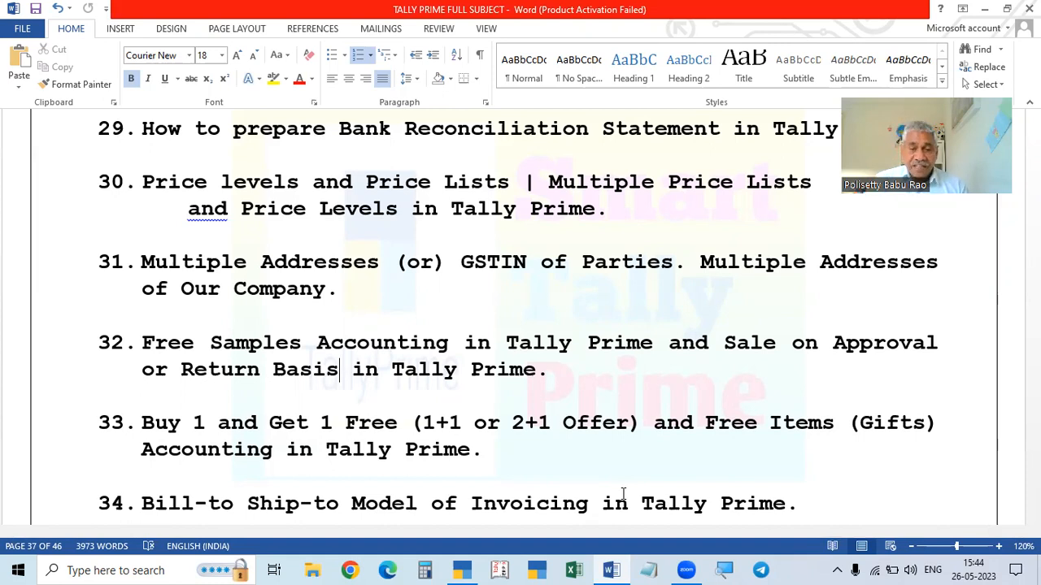
Step: Move the sentence "Multiple Addresses of Our Company." to the beginning of list item 31, ahead of the parties' GSTIN sentence
scroll(598, 414, "up", 2)
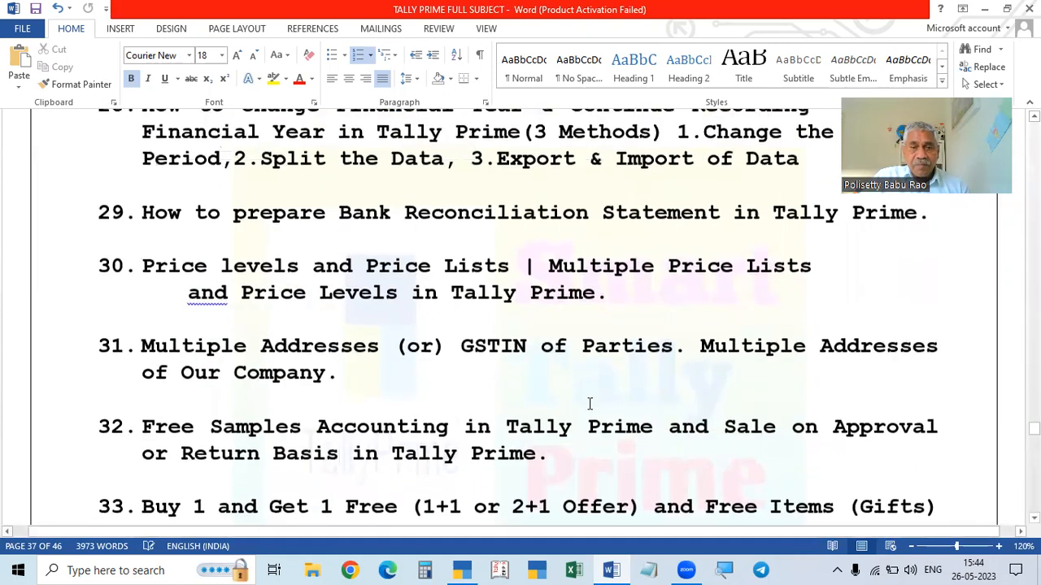
left_click(144, 350)
left_click_drag(147, 349, 696, 351)
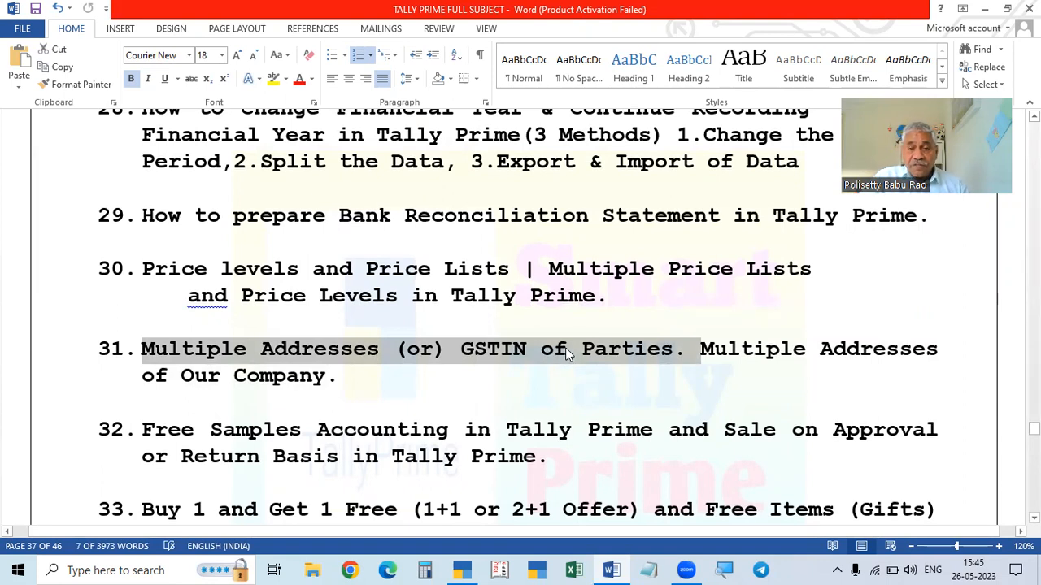
left_click(679, 374)
left_click_drag(705, 348, 924, 383)
key("ctrl+c")
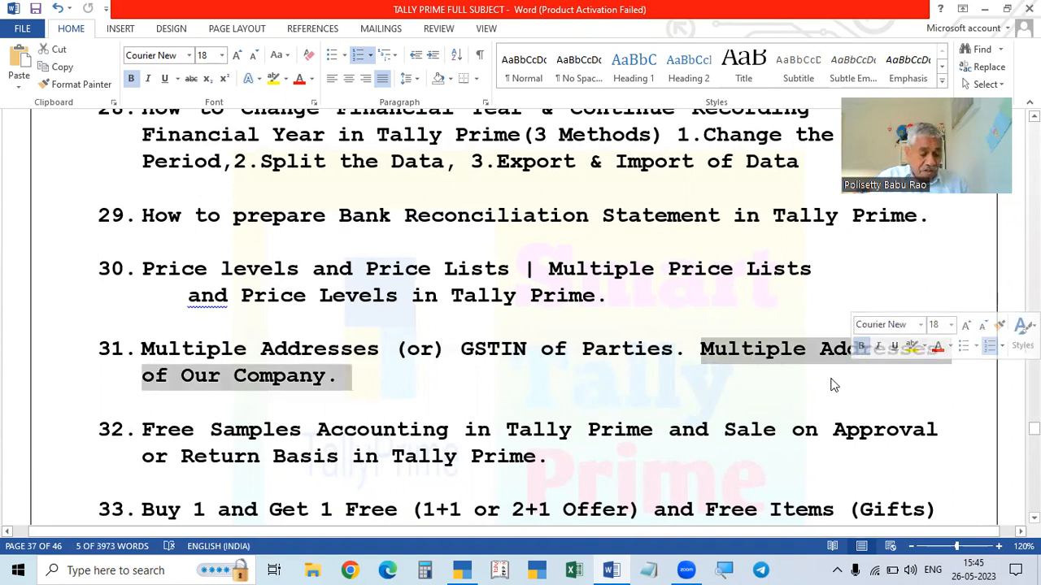
key("Delete")
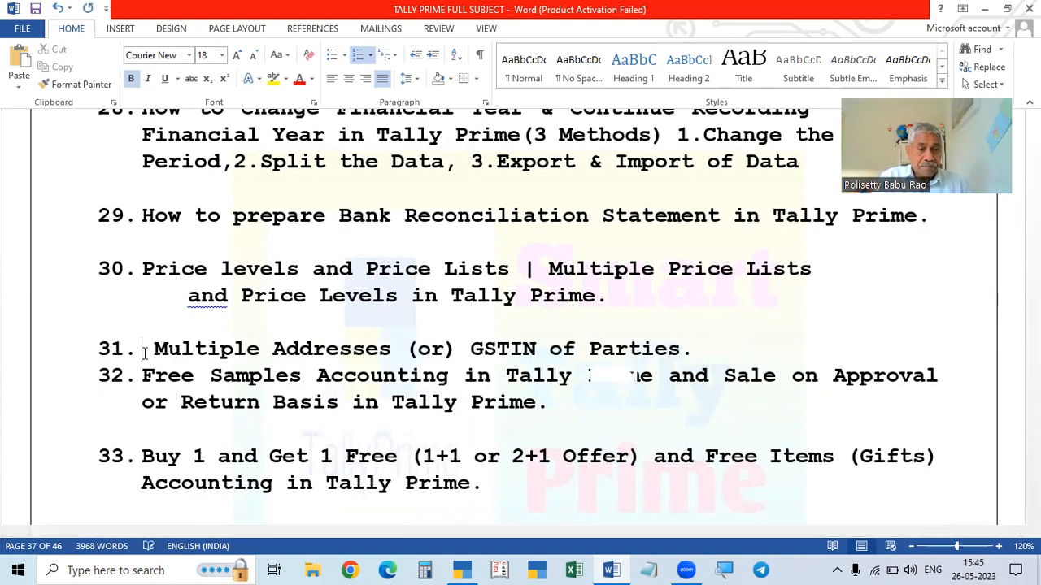
key("ctrl+v")
Step: Join the split sentences about company and party addresses back into a single list item 31 and save the document
scroll(221, 410, "up", 1)
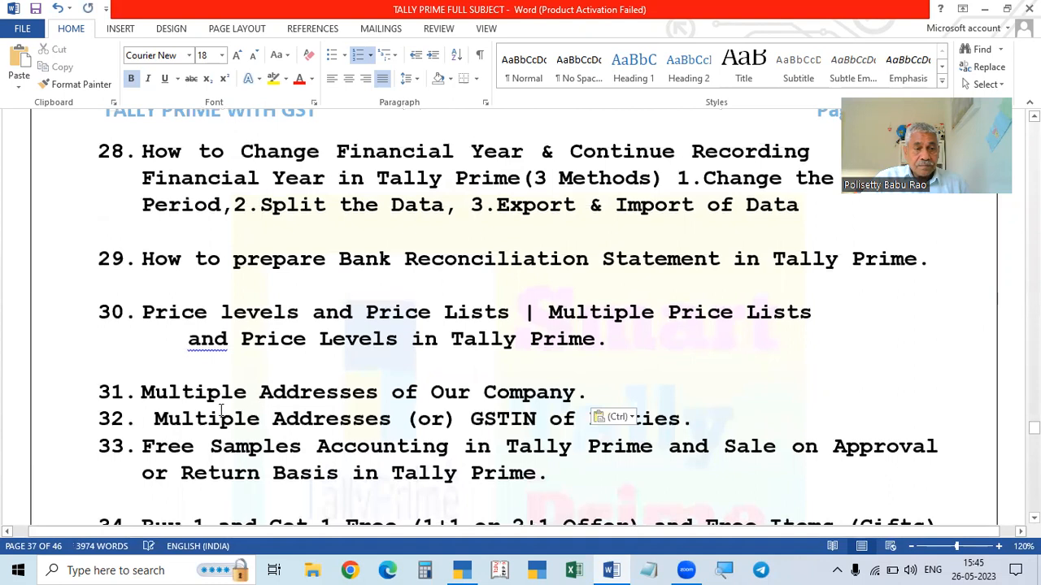
left_click(600, 391)
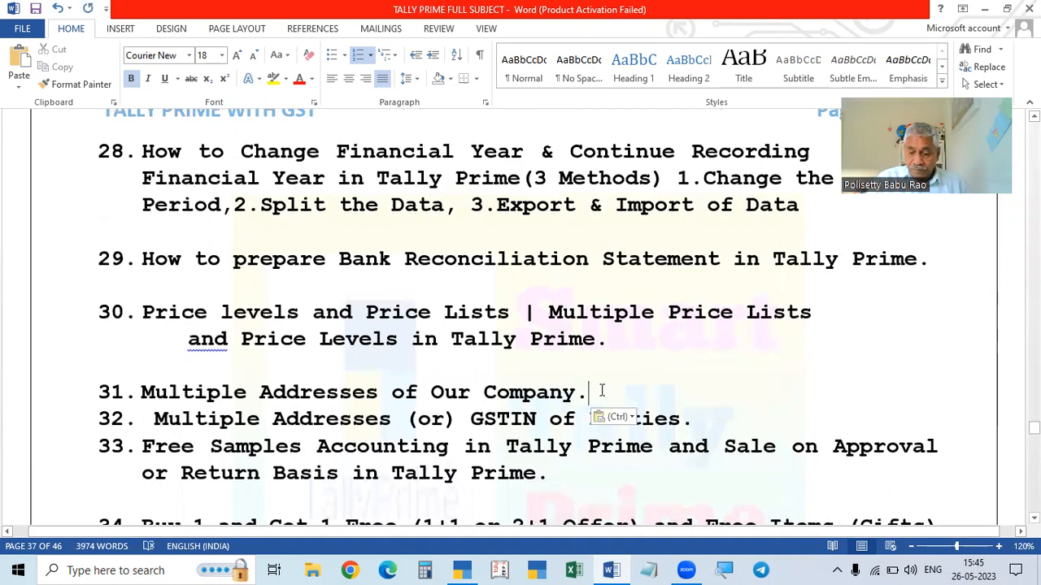
key("Delete")
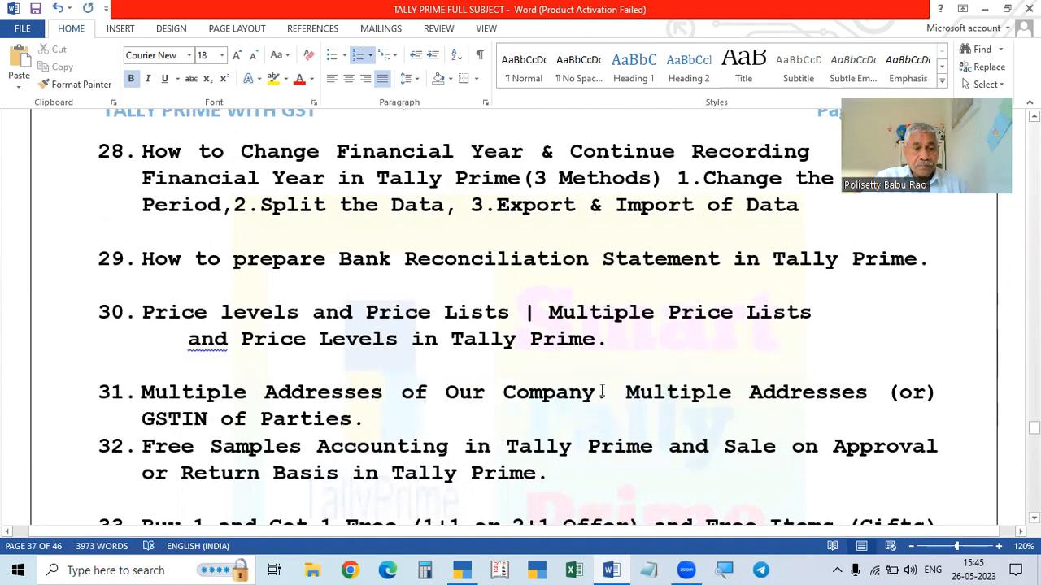
left_click(141, 415)
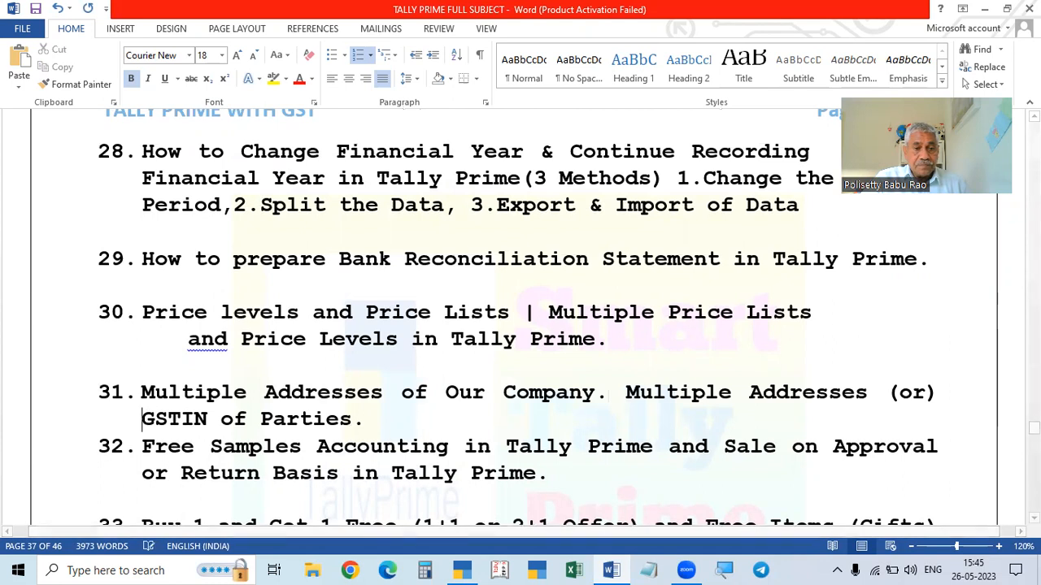
key("ctrl+s")
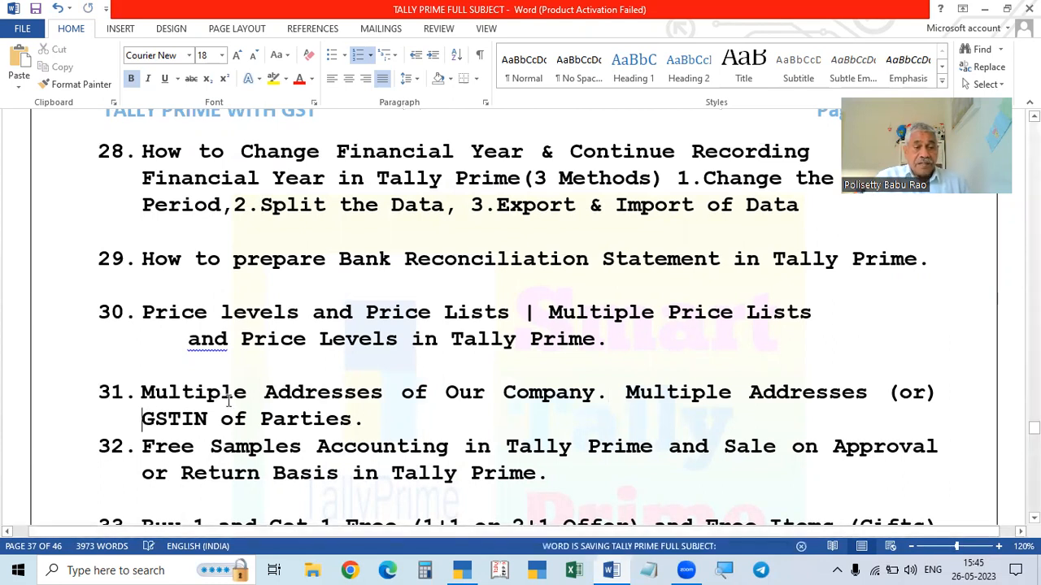
Step: Insert an unnumbered blank line between list items 31 and 32 and save the document
left_click(432, 432)
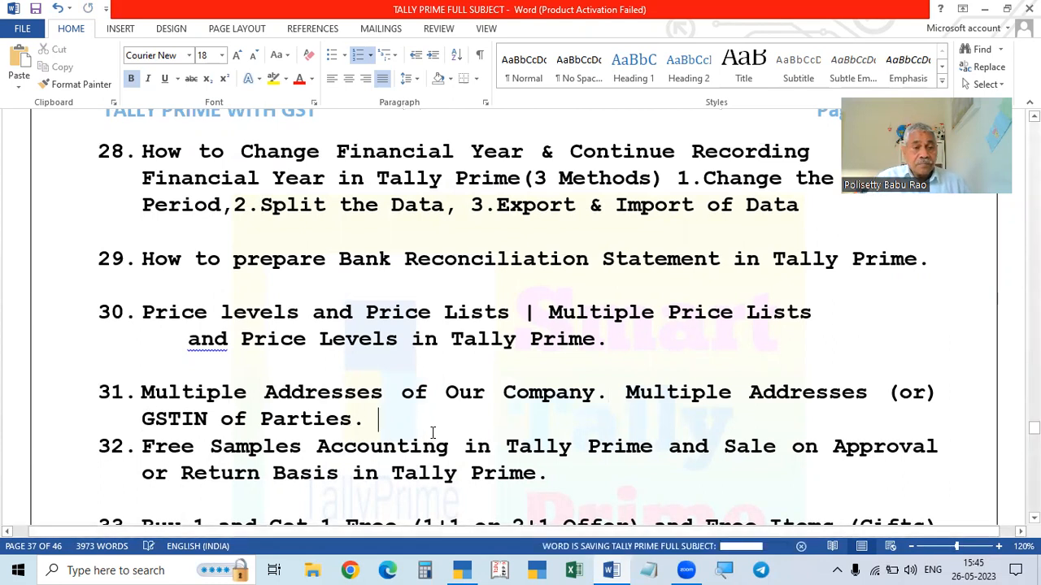
key("Return")
key("BackSpace")
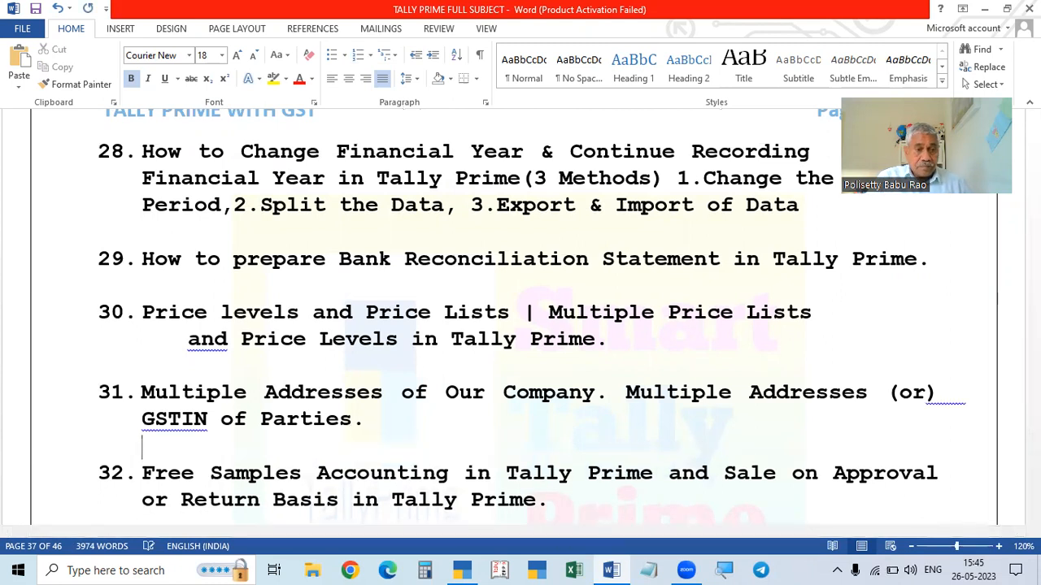
key("ctrl+s")
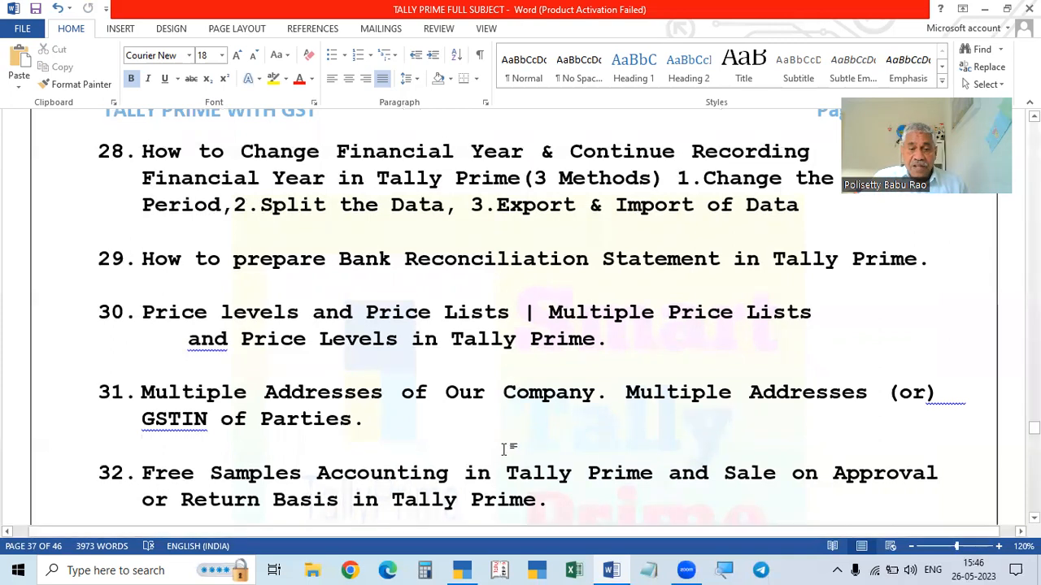
Step: Switch to TallyPrime and view the alteration details of the company Smart Tally Prime, then return to the Gateway of Tally
left_click(461, 569)
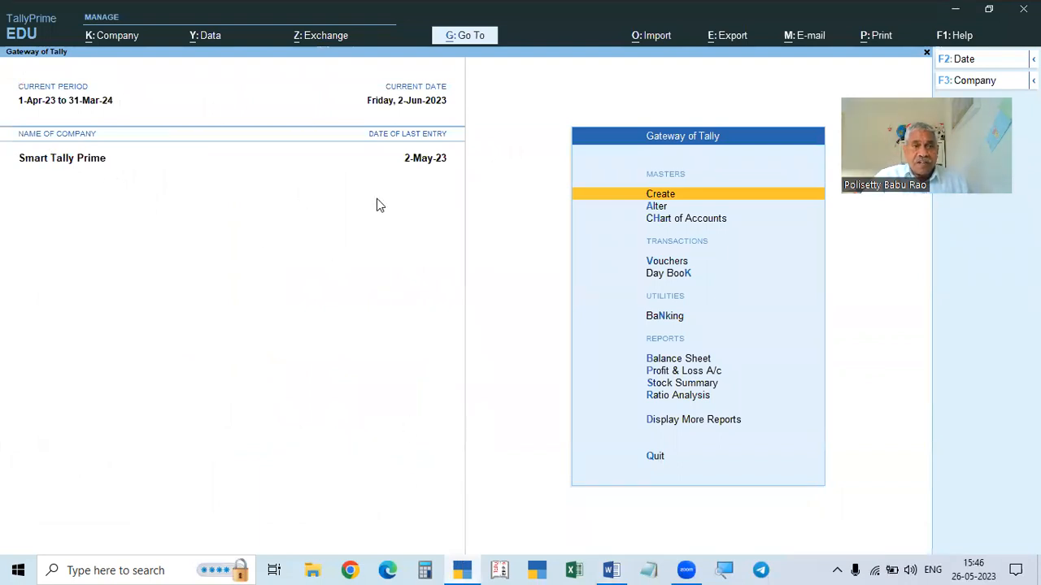
left_click(116, 36)
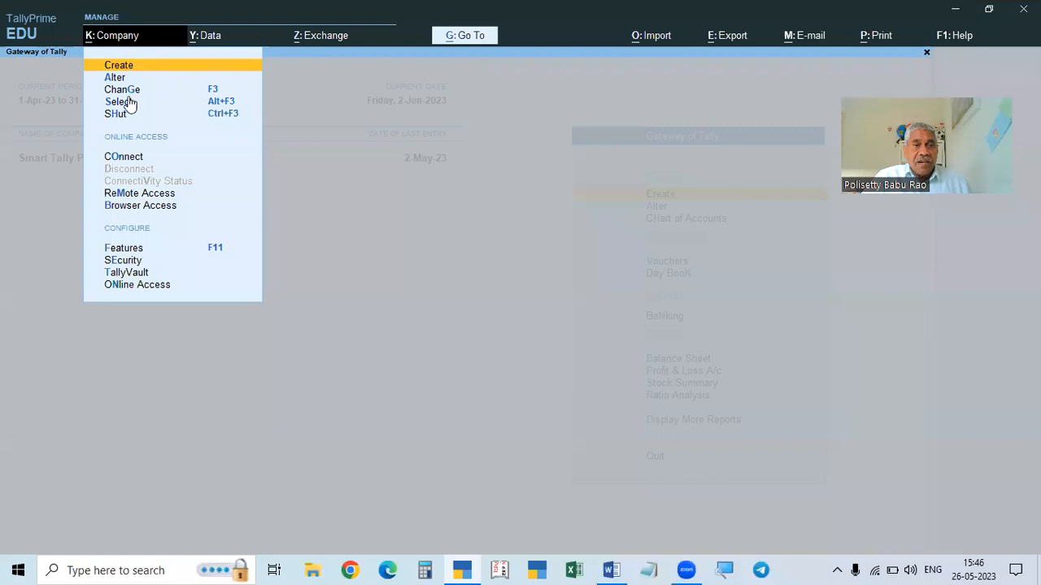
left_click(117, 79)
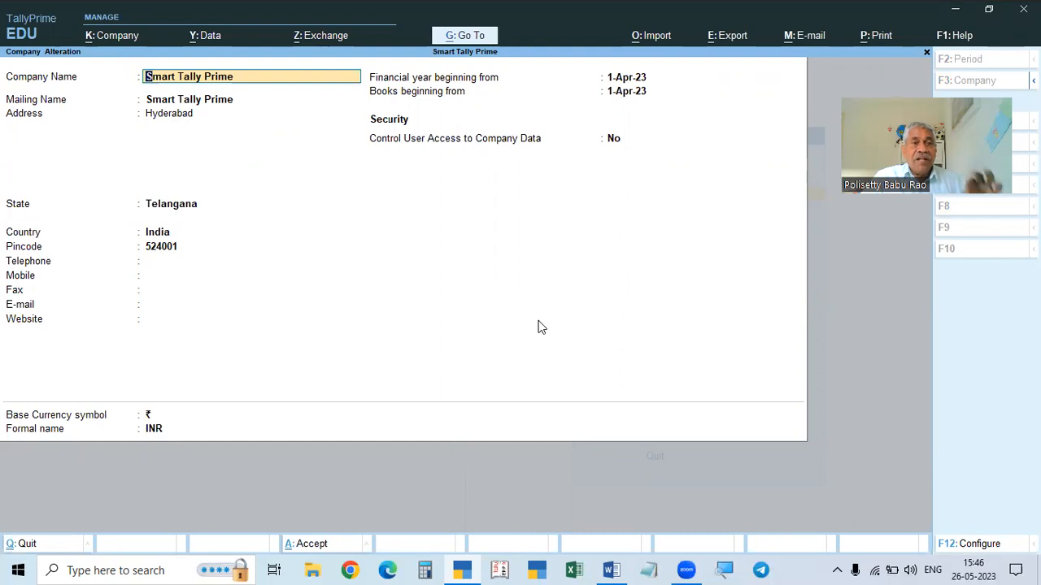
key("Escape")
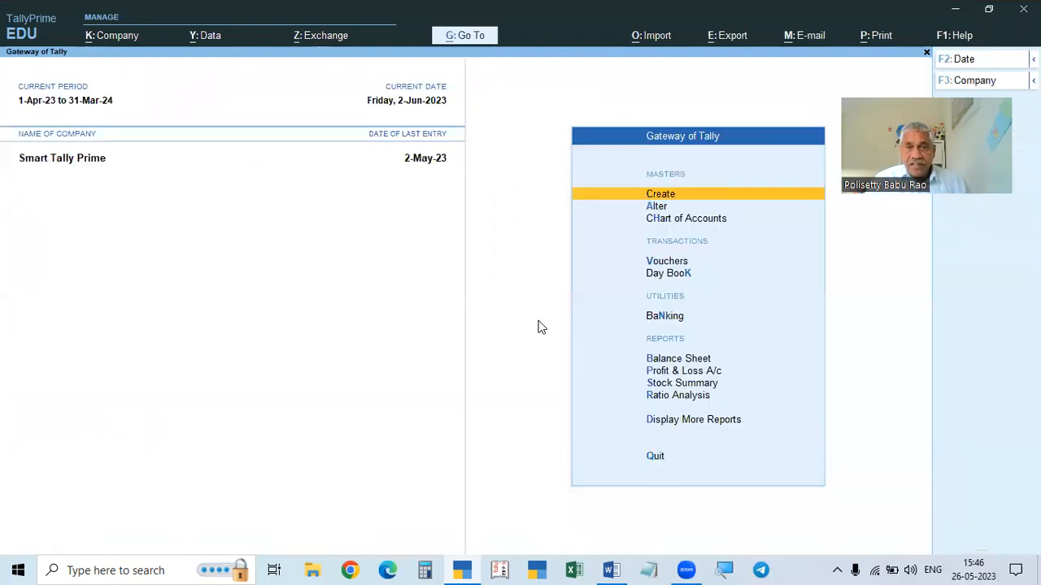
Step: Review the company's GST registration details, including state and GSTIN, through the company features and accept both screens
key("F11")
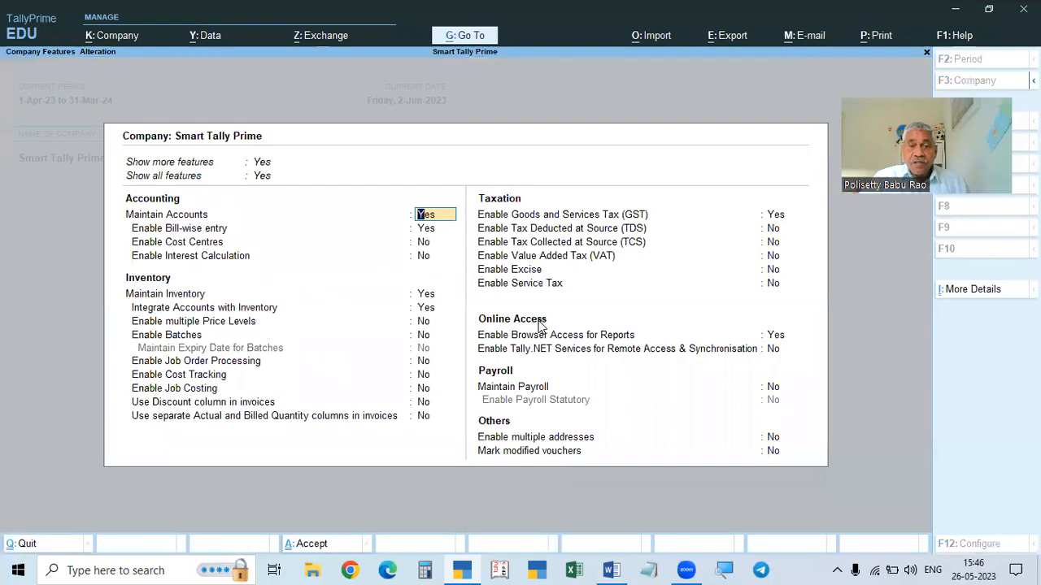
left_click(776, 218)
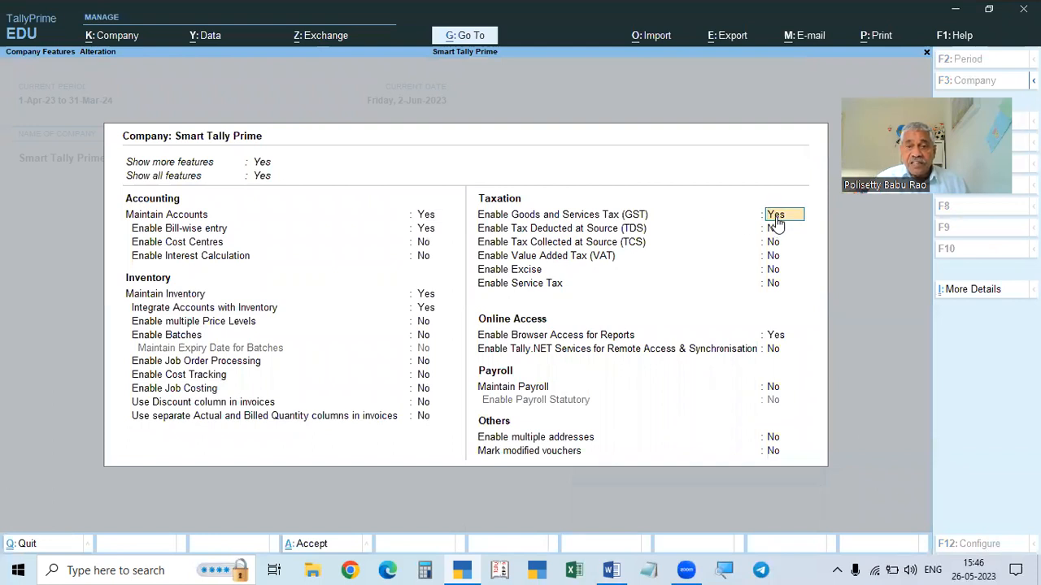
key("Return")
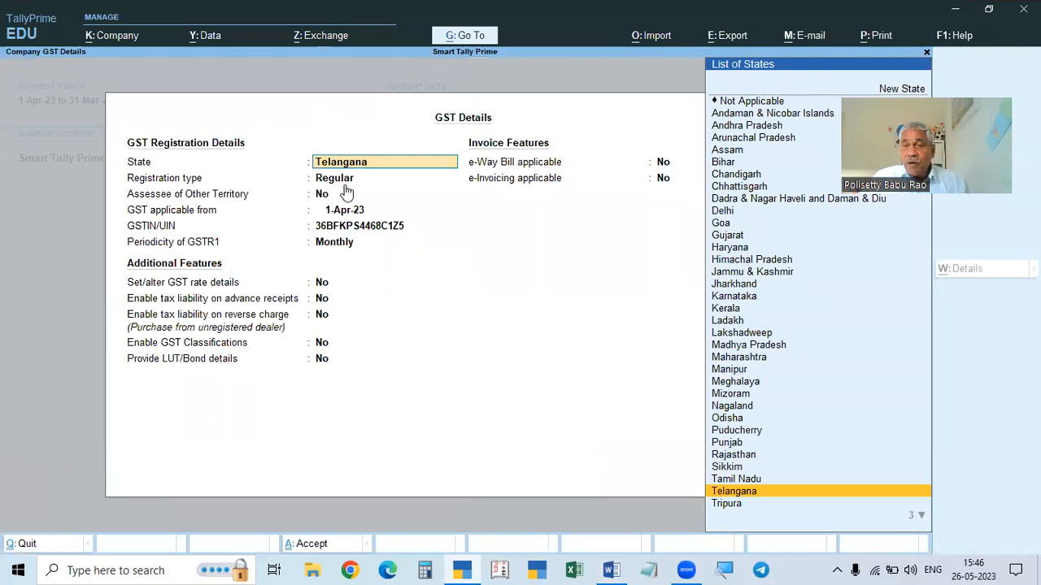
key("Return")
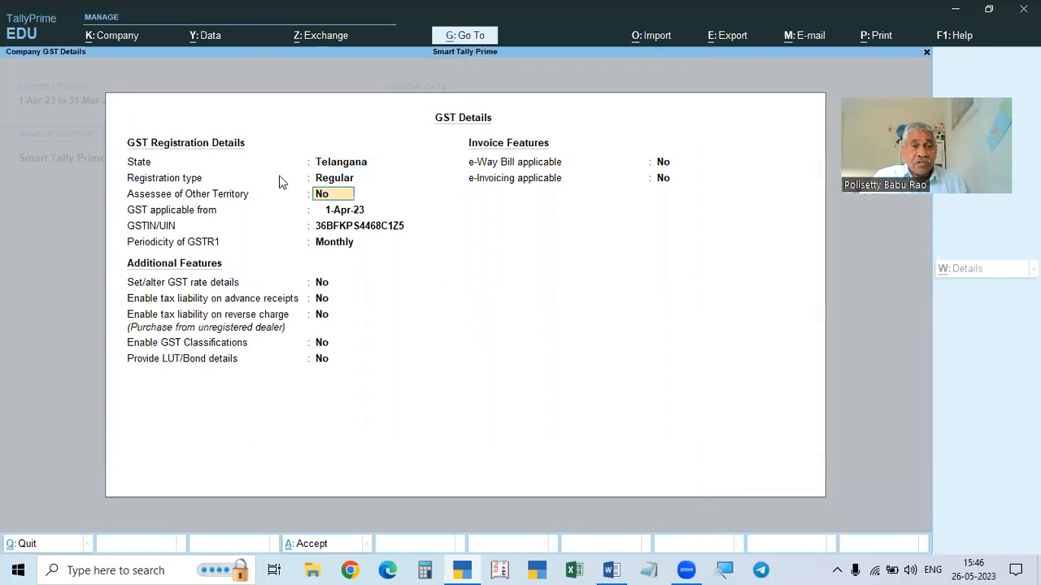
left_click(376, 226)
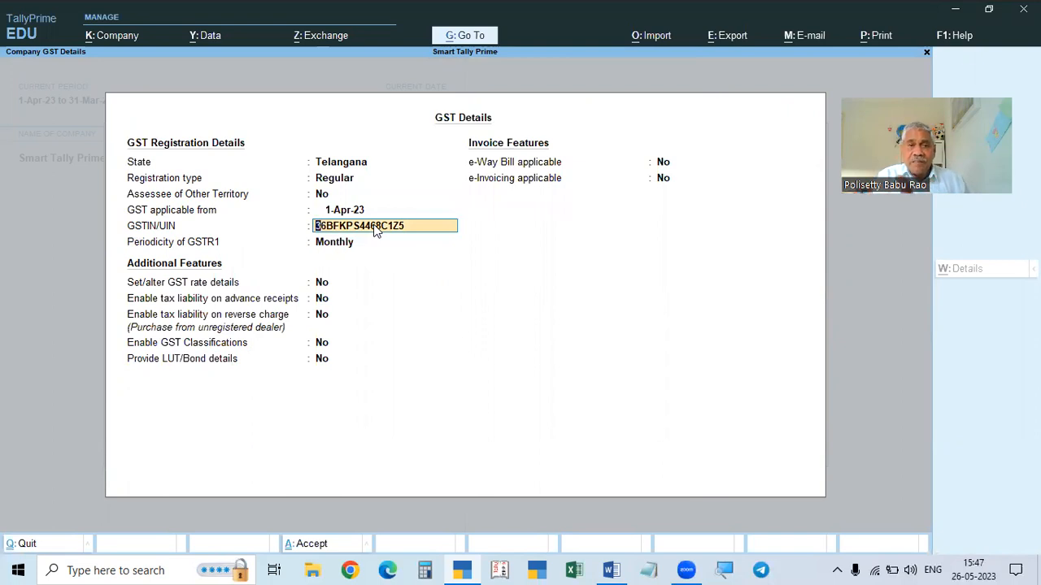
key("BackSpace")
key("ctrl+a")
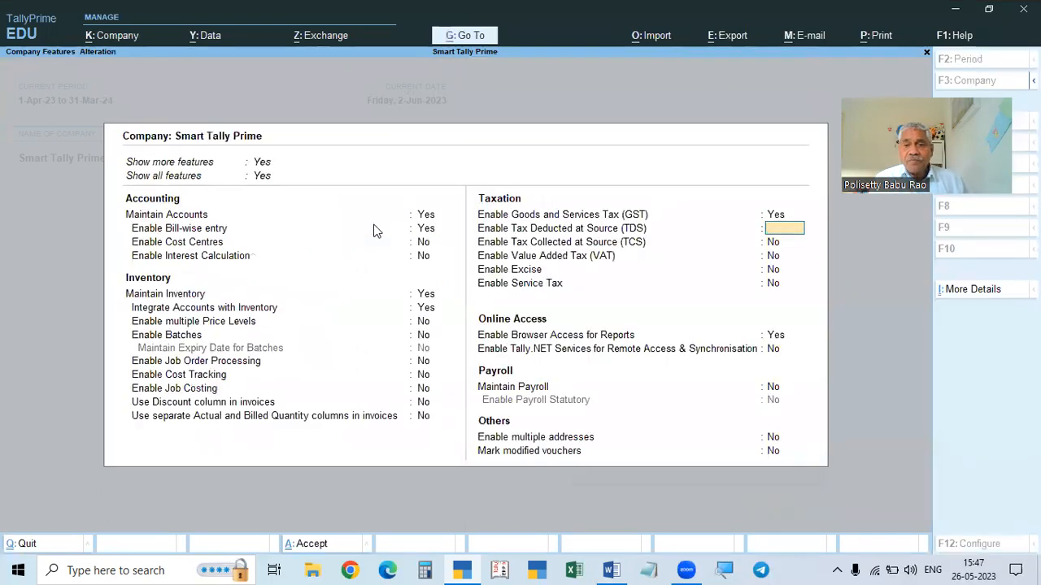
key("ctrl+a")
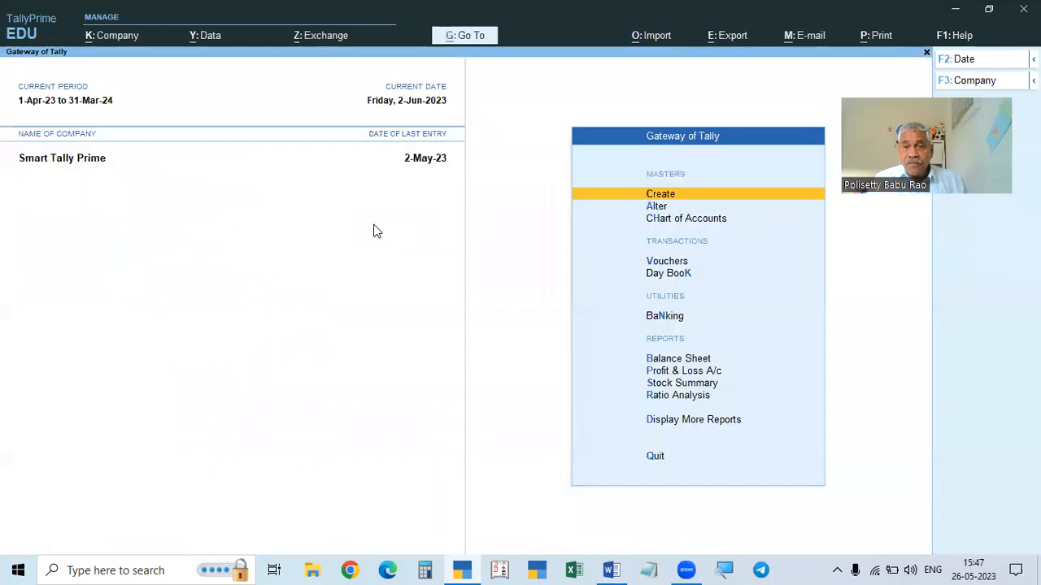
Step: Set "Enable multiple addresses" to Yes in the company features of Smart Tally Prime
key("F11")
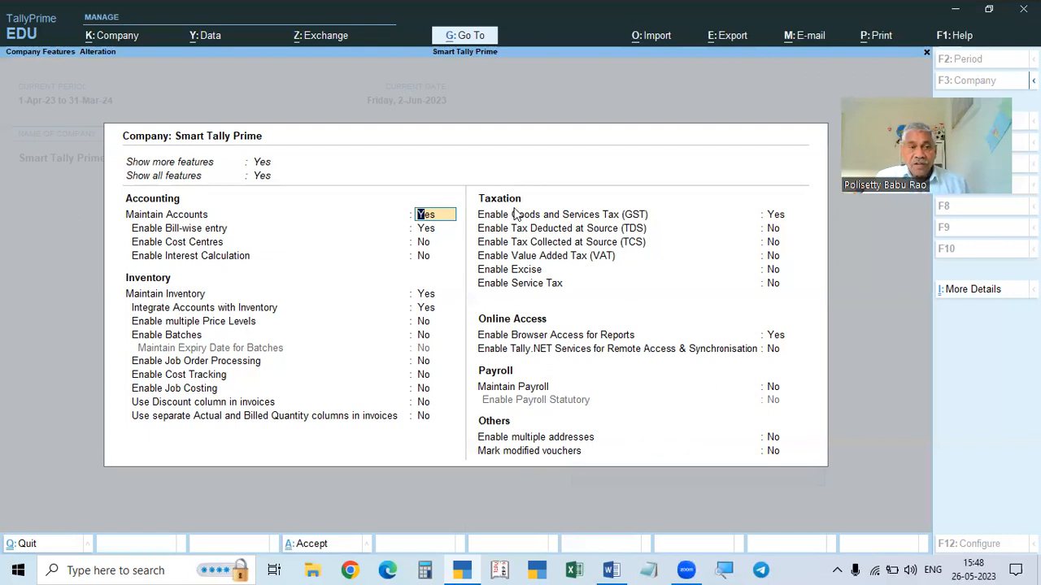
key("ctrl+a")
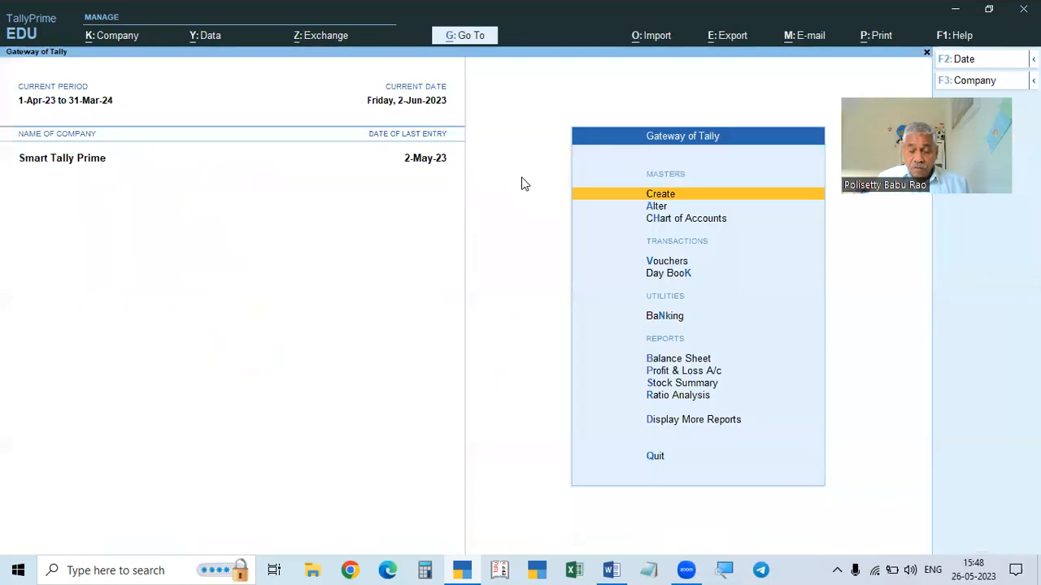
key("F11")
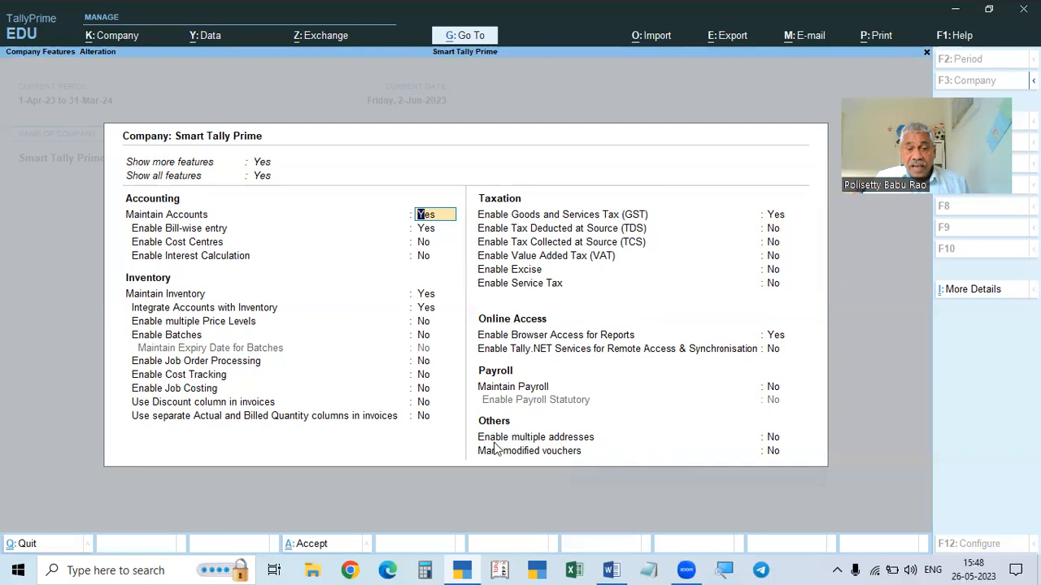
left_click(770, 439)
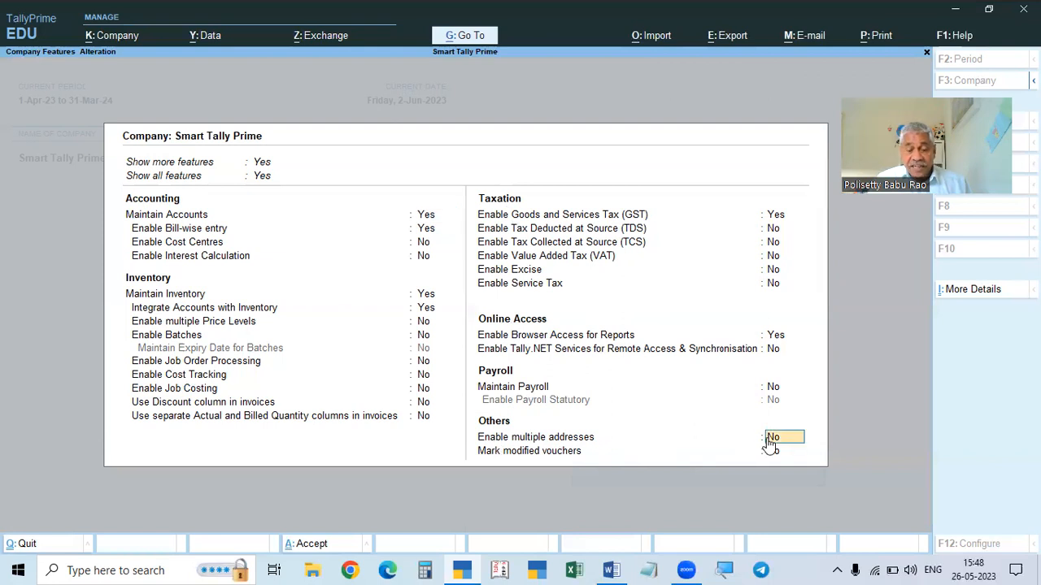
type("y")
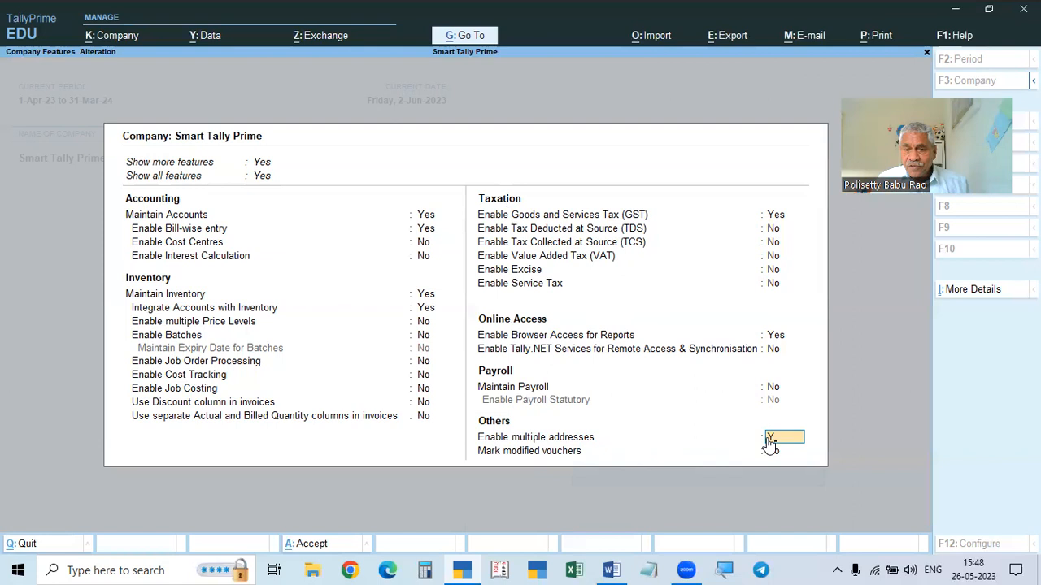
key("Return")
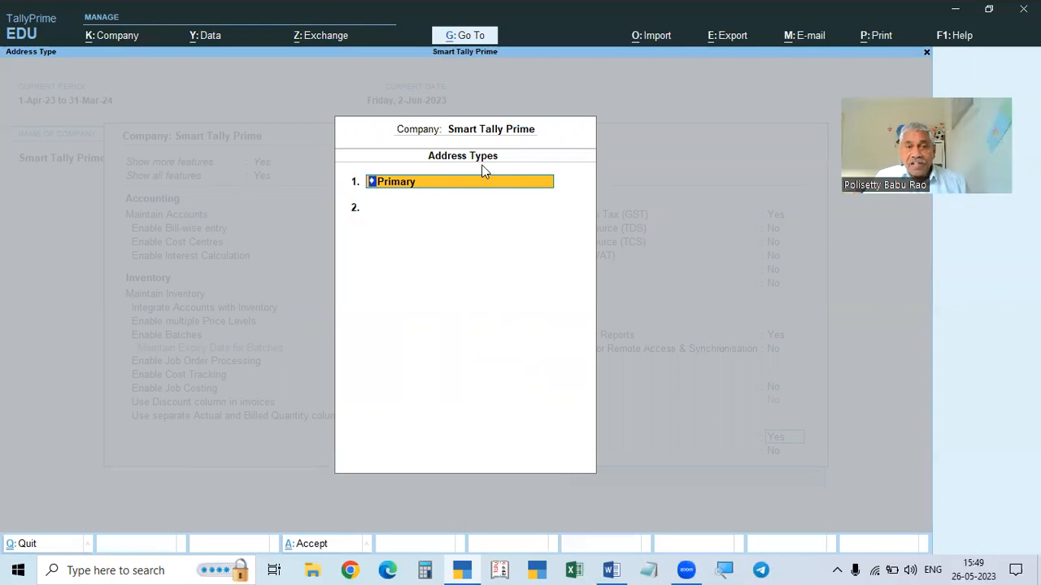
Step: Accept the existing mailing details for the Primary address type and move on to the second address type
left_click(401, 186)
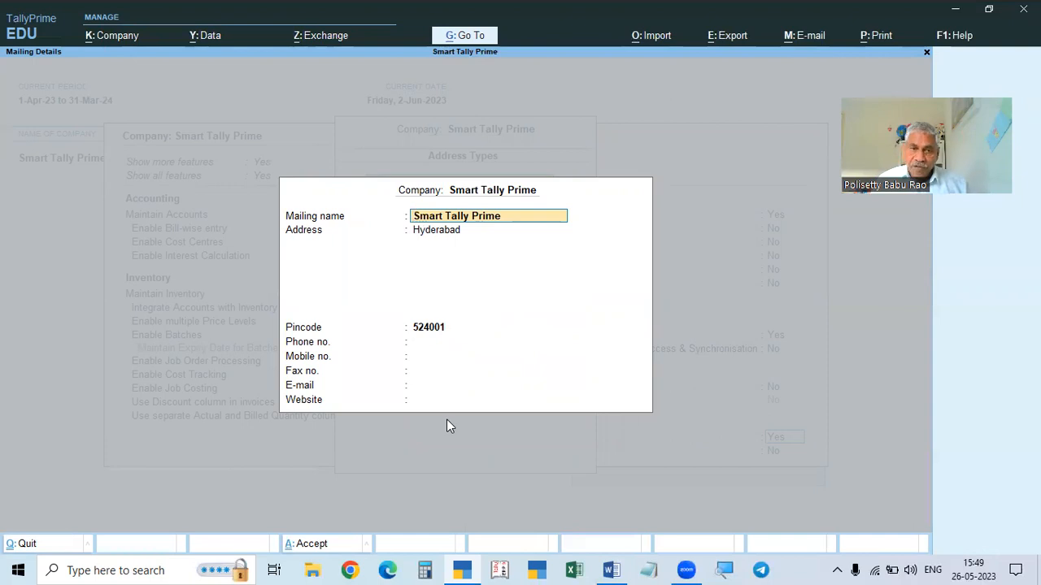
key("Return")
key("Return")
key("Return")
key("Return")
key("Return")
key("Return")
key("Return")
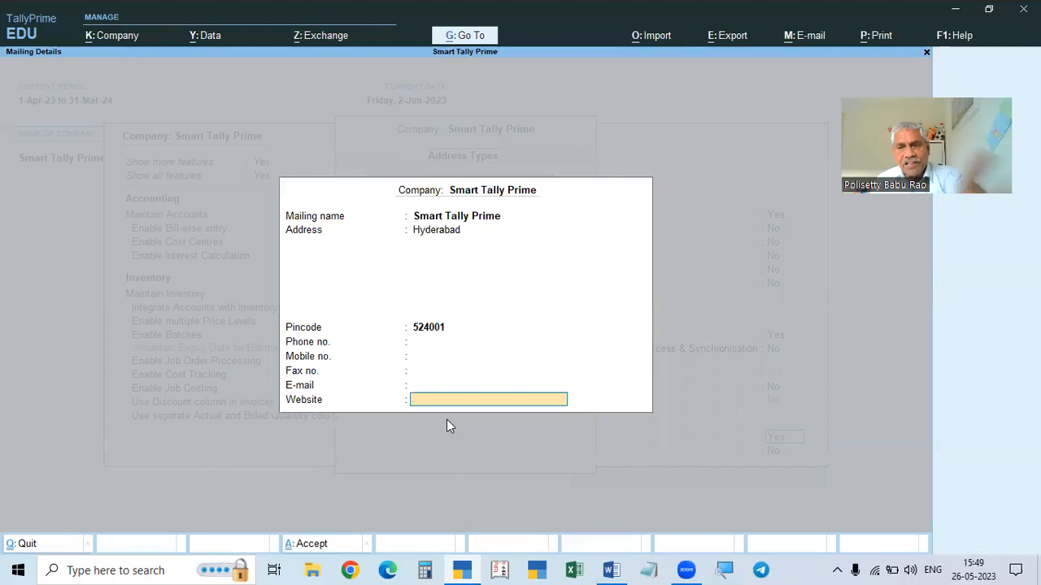
key("Return")
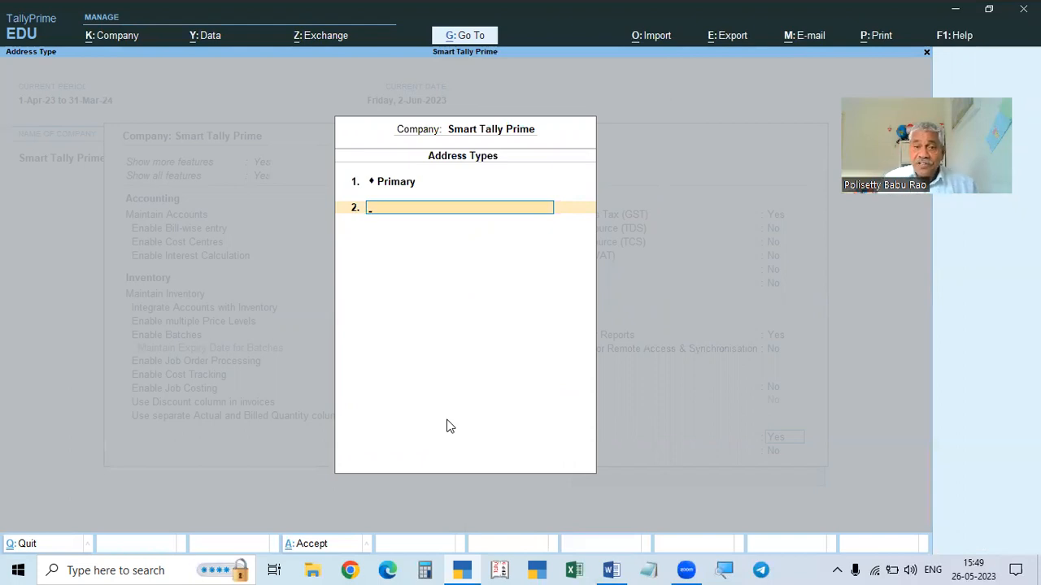
Step: Name the second address type Chennai and open its mailing details
type("CHENNA")
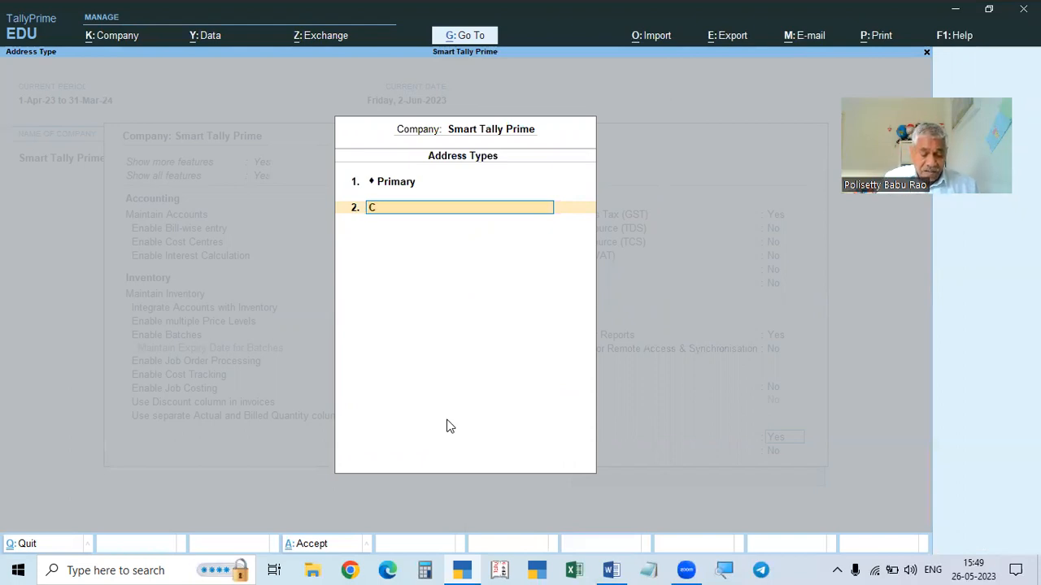
key("BackSpace")
key("BackSpace")
key("BackSpace")
key("BackSpace")
key("BackSpace")
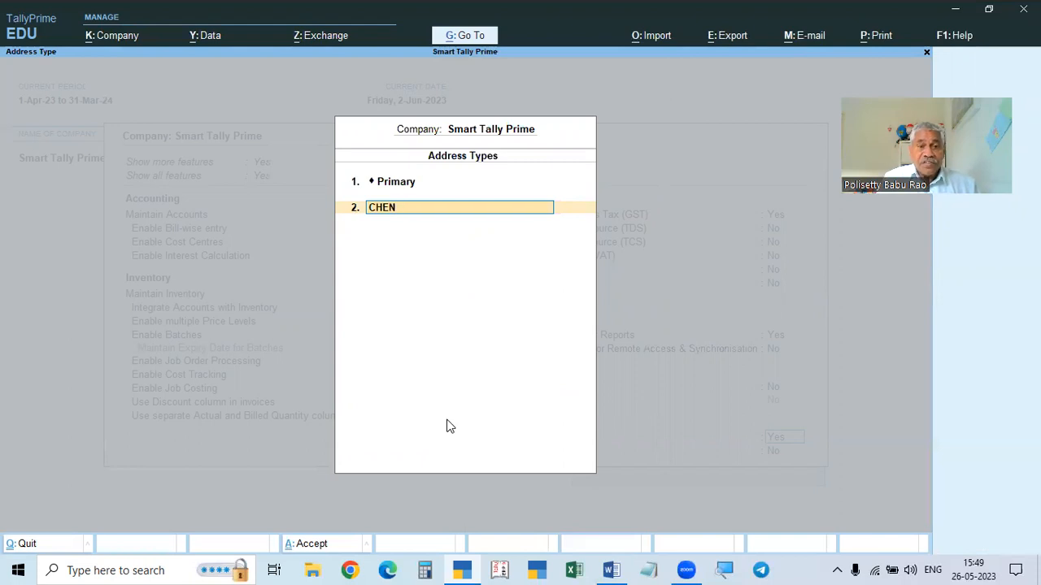
type("he")
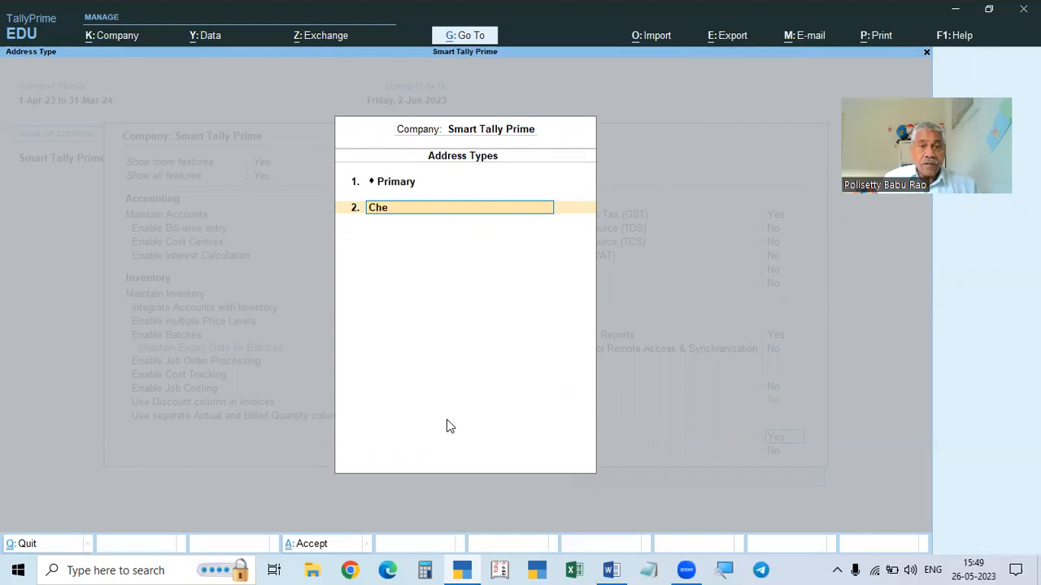
type("nnai")
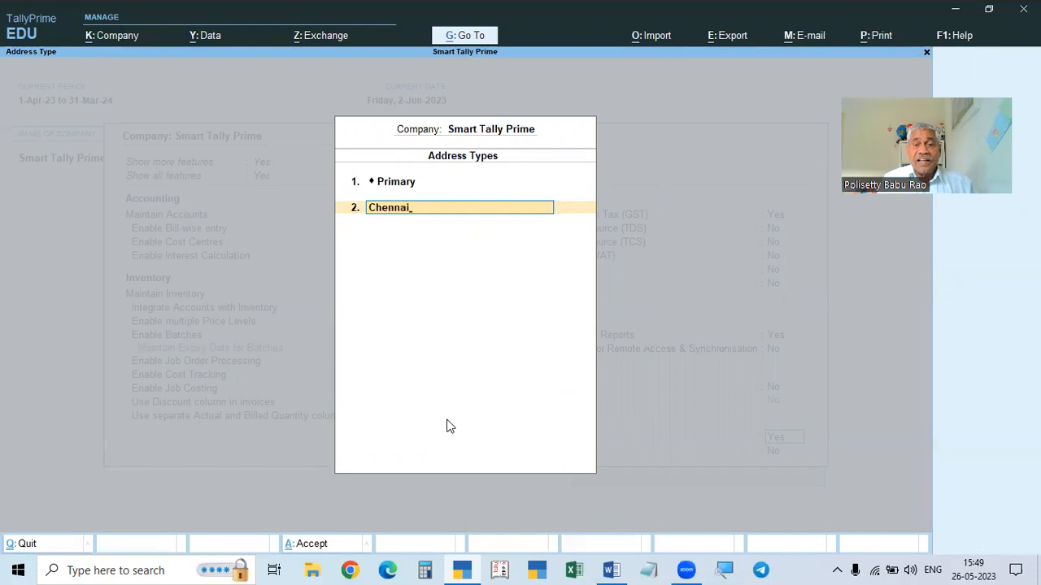
key("Return")
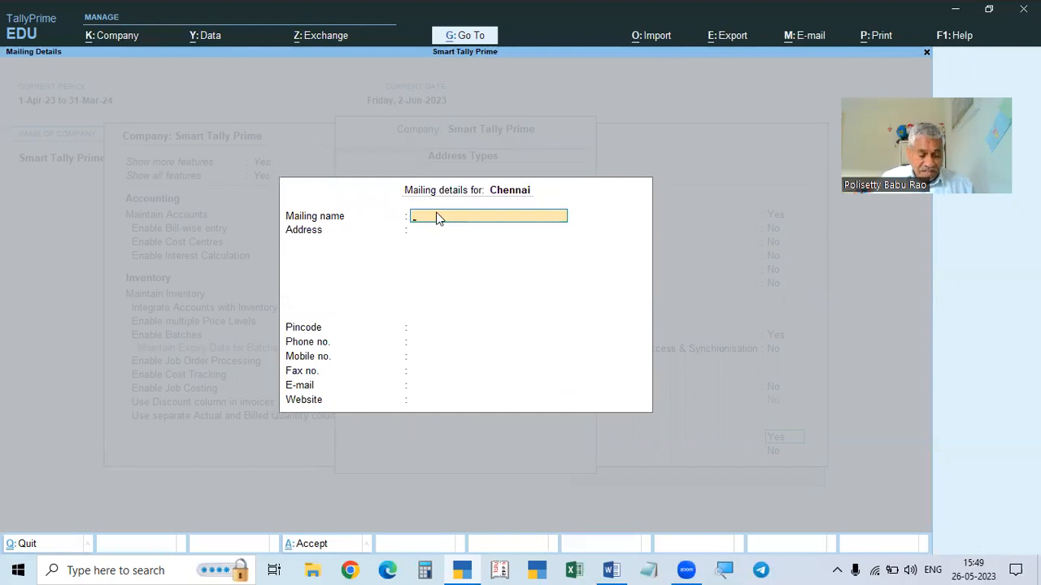
Step: Set the Chennai mailing name to Smart Tally Prime and fill in the two-line postal address
type("Sma")
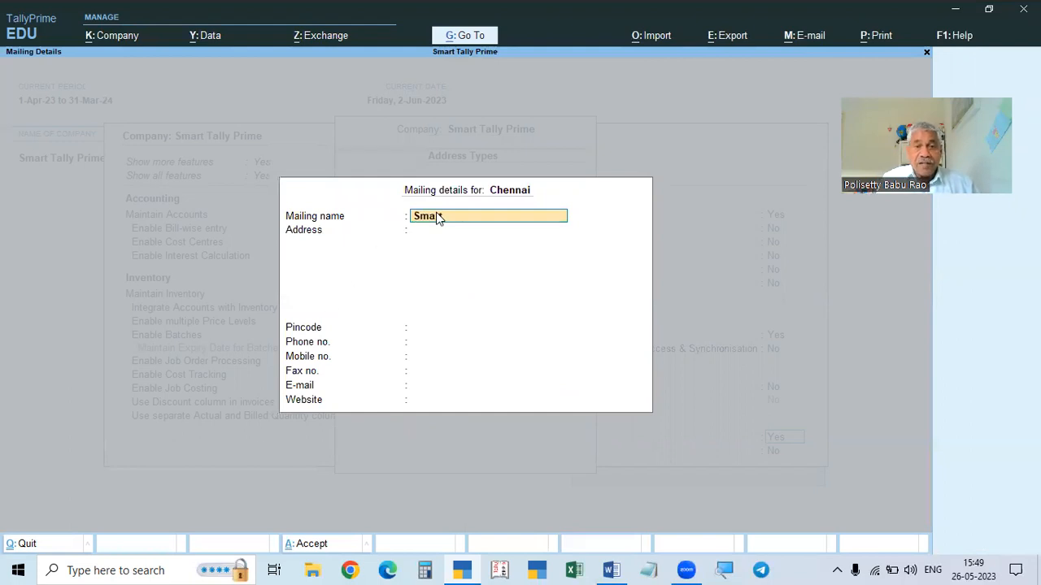
type("rt Tally Prime")
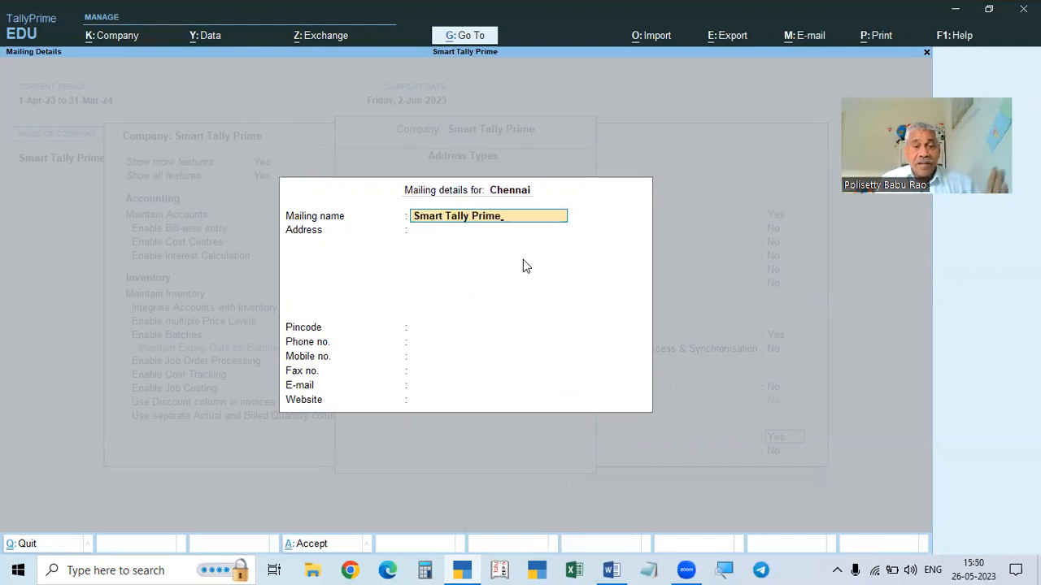
key("Return")
type("T Ngar")
key("BackSpace")
key("BackSpace")
key("BackSpace")
type("agar")
key("Return")
type("Chennai")
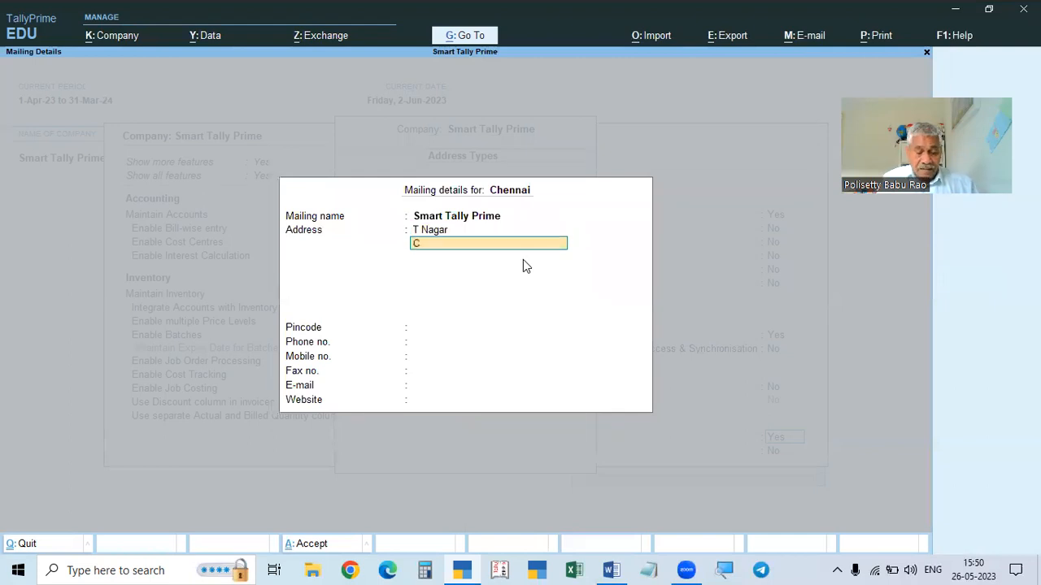
key("Return")
key("Return")
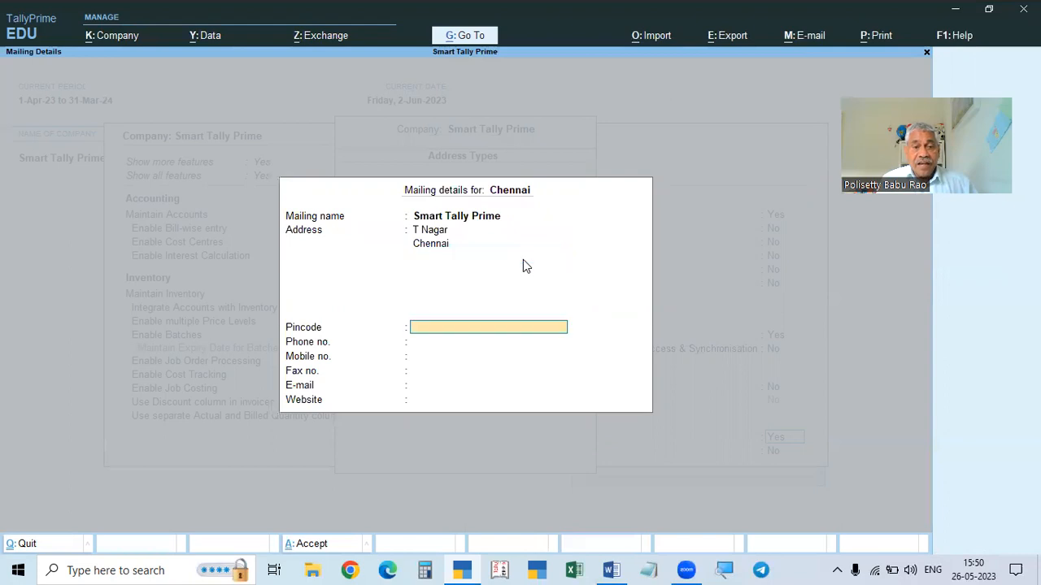
Step: Enter the Chennai pincode, leave the phone, mobile, fax, e-mail and website fields blank, and accept the mailing details
type("600")
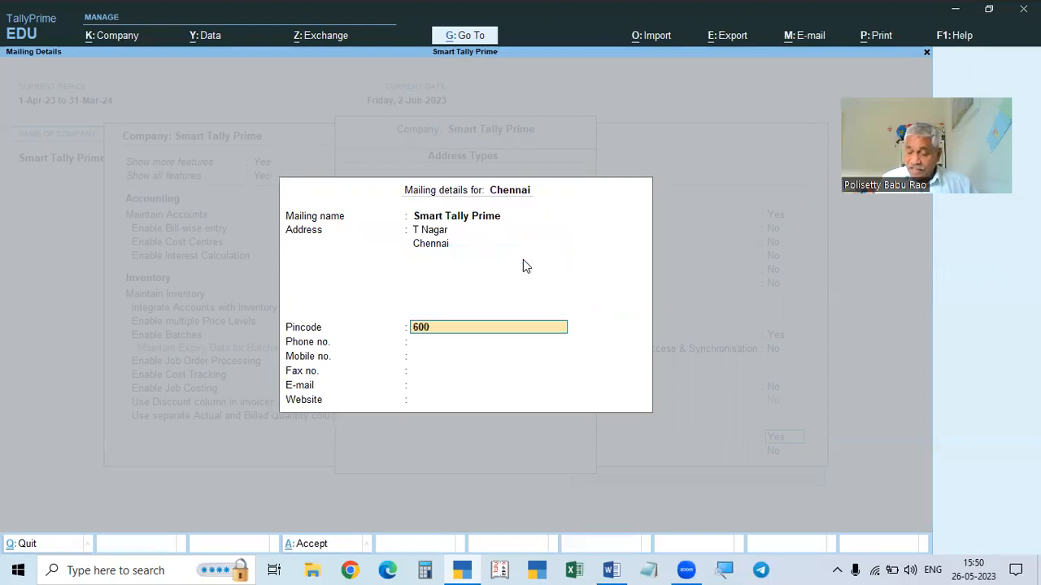
type("017")
key("Return")
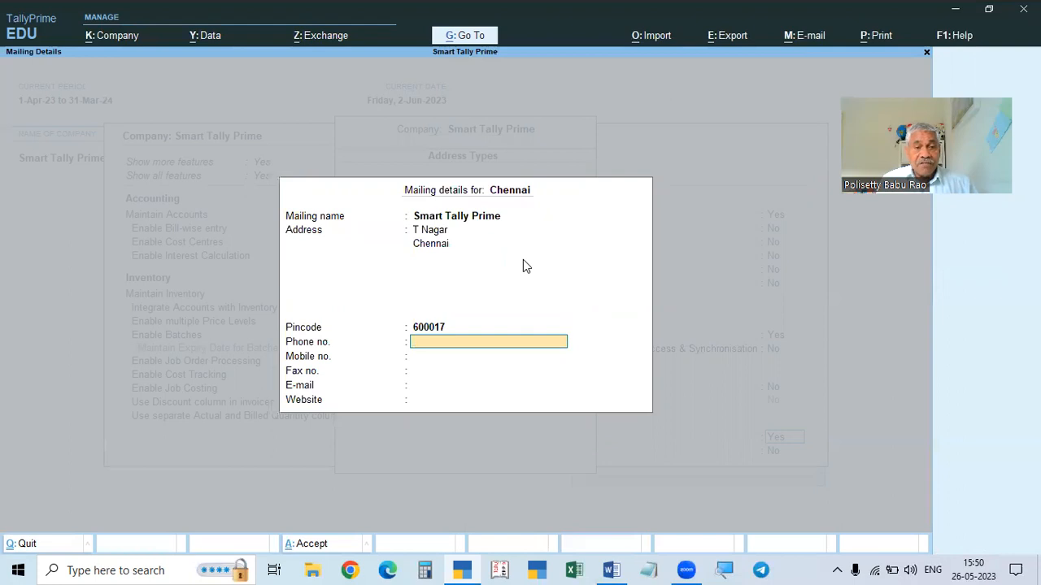
key("Return")
key("Return")
key("Return")
key("Return")
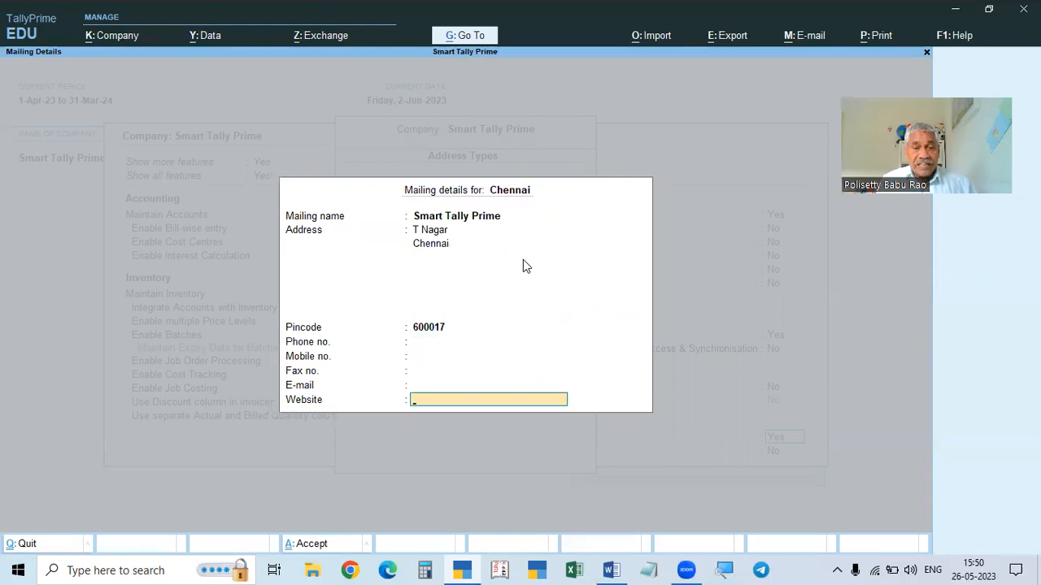
key("Return")
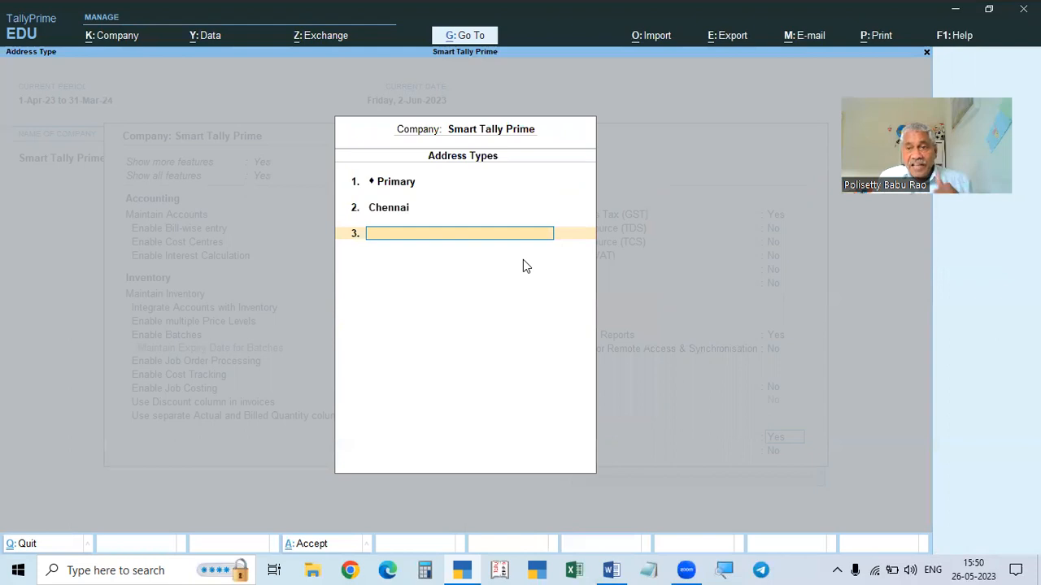
Step: Add Vijayawada as the third address type and set its mailing name to Smart Tally Prime
type("Vij")
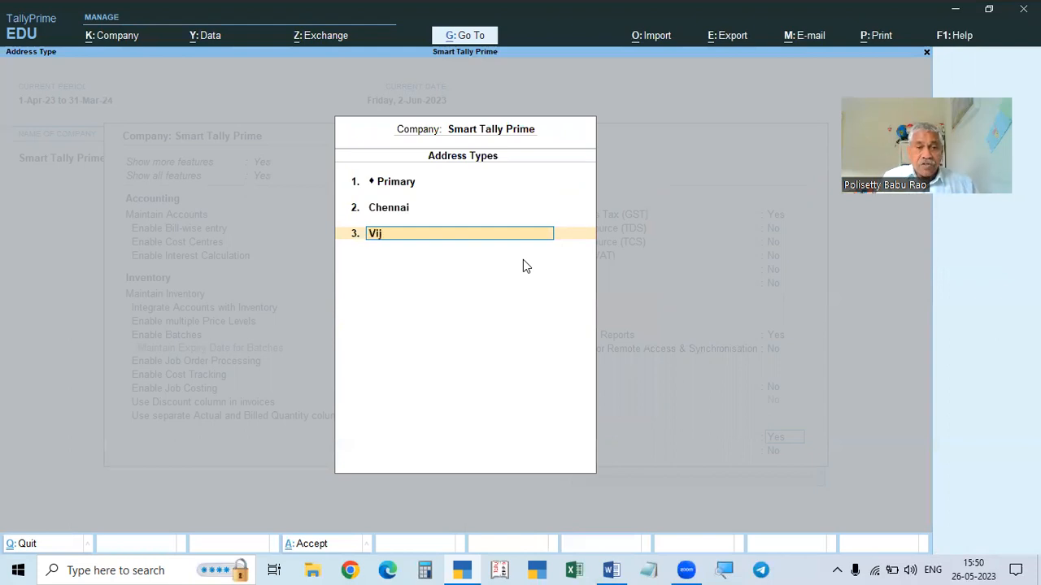
type("ayawada")
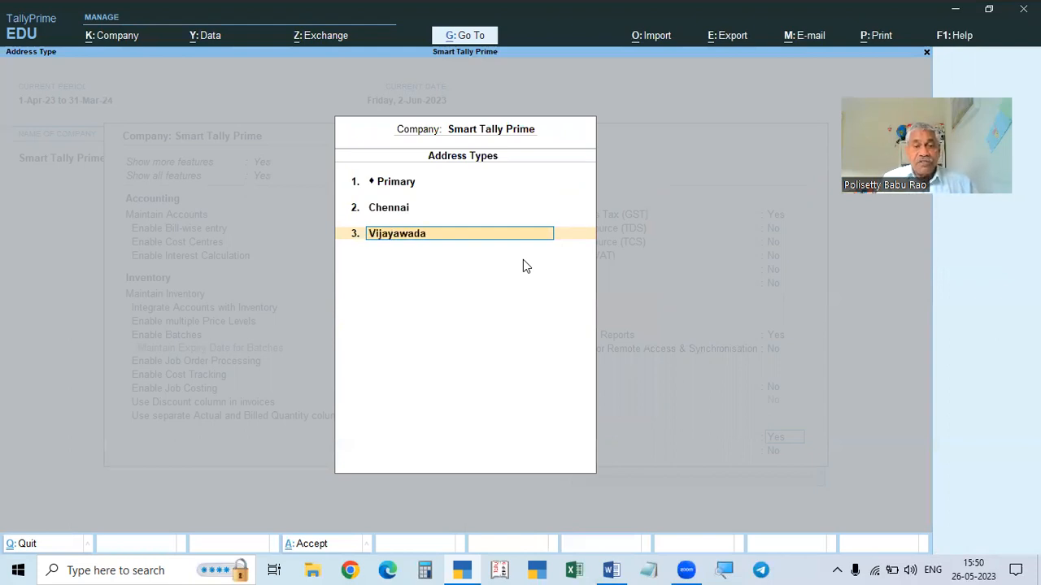
key("Return")
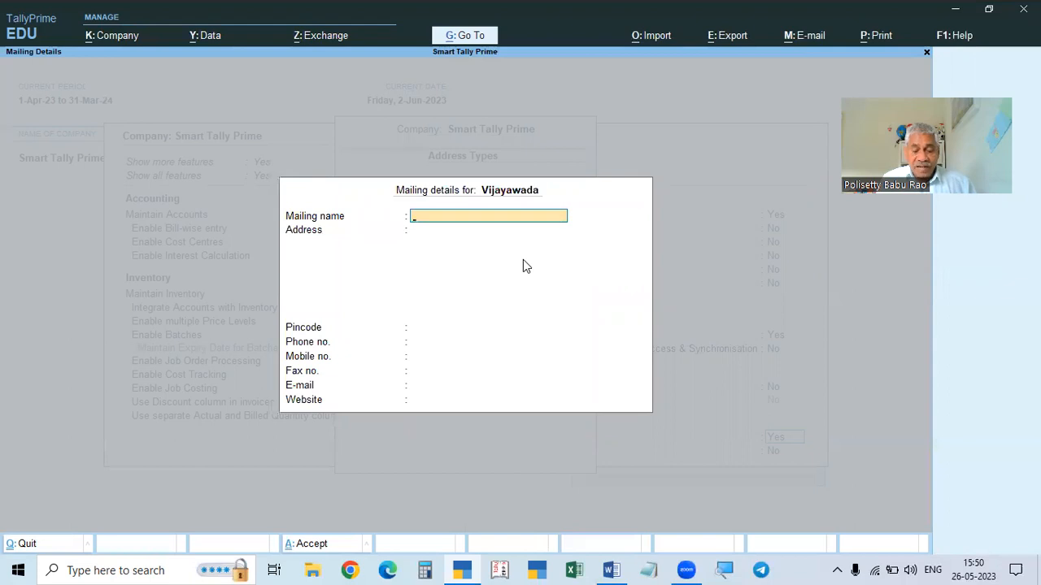
type("Smar")
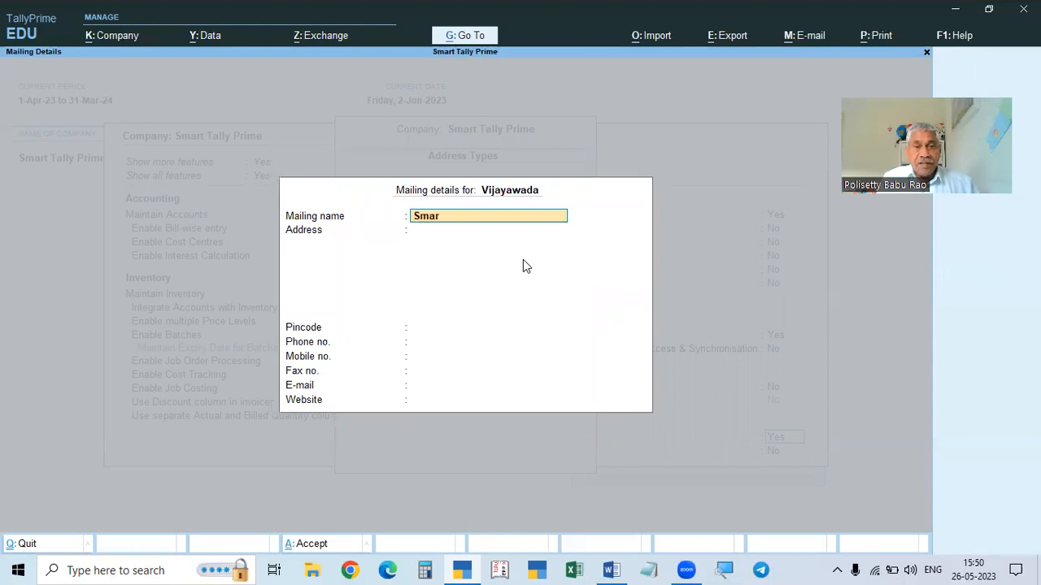
type("t Tally Prime")
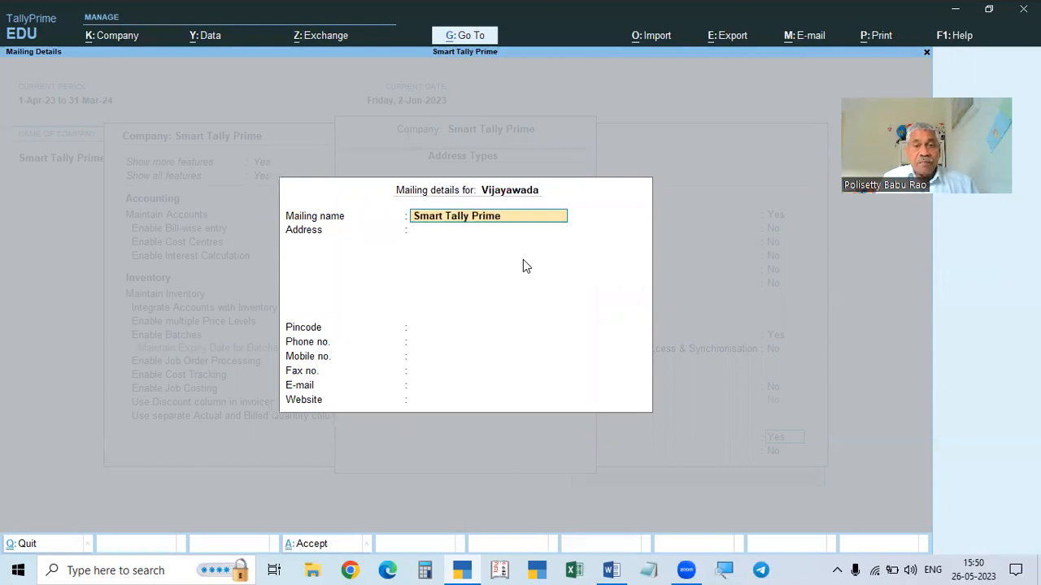
key("Return")
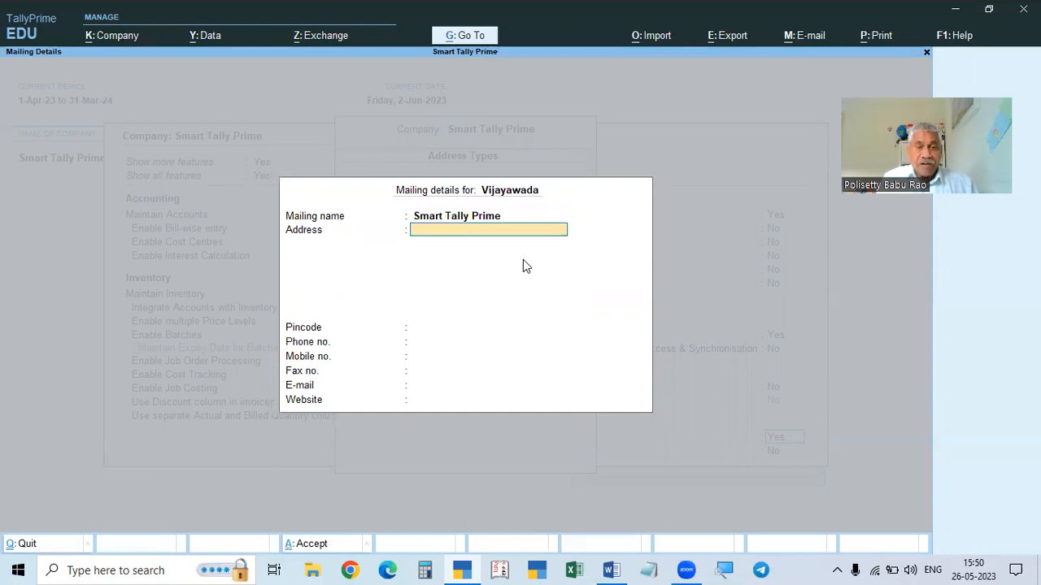
Step: Fill in the two-line postal address in the Vijayawada mailing details
type("Ra")
key("BackSpace")
key("BackSpace")
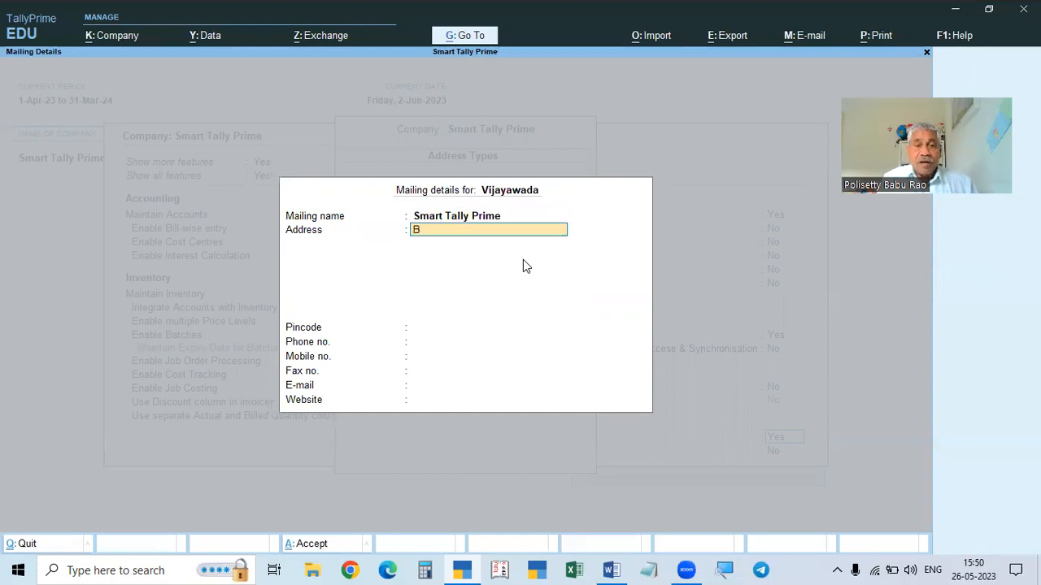
type("Gandhi Ngar")
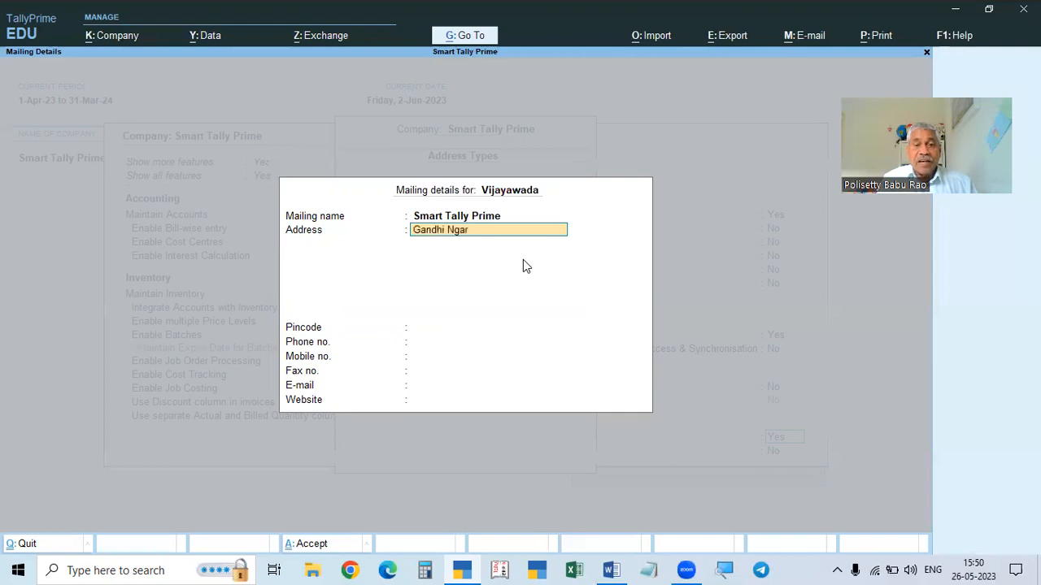
key("BackSpace")
key("BackSpace")
key("BackSpace")
type("aar")
key("BackSpace")
key("BackSpace")
type("gar")
key("Return")
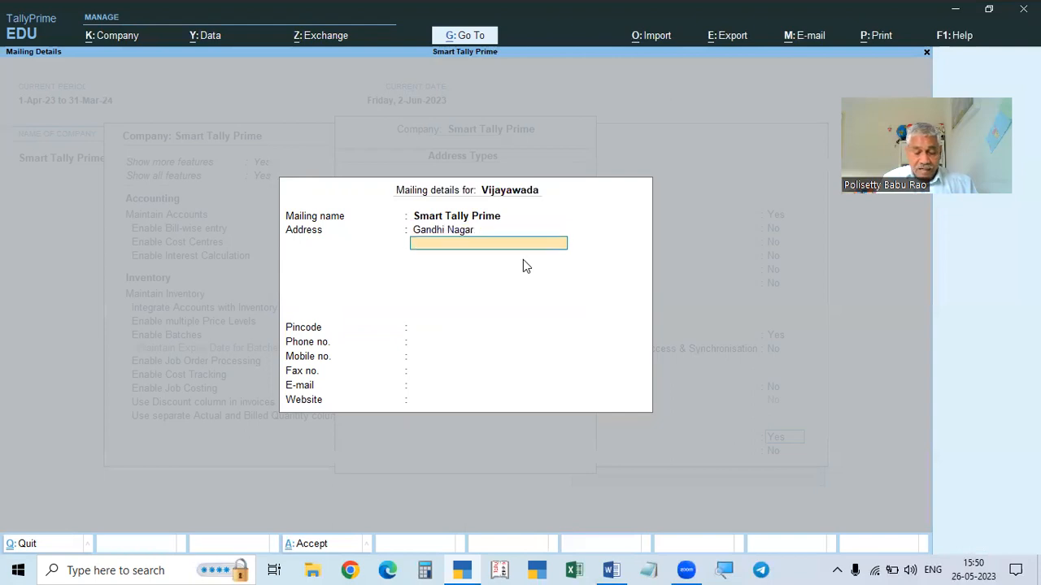
type("Vijayawada")
key("Return")
key("Return")
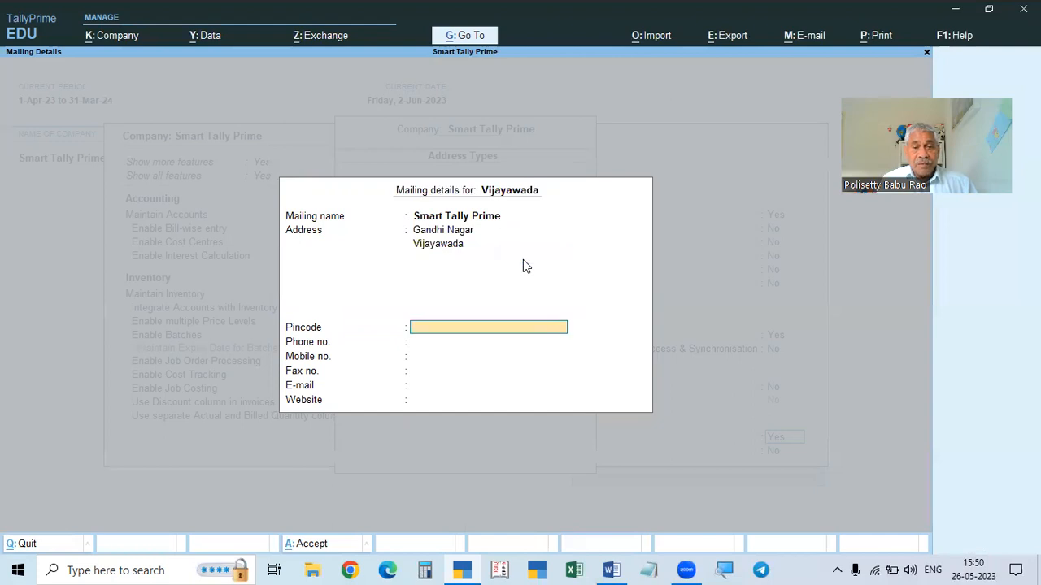
Step: Enter the Vijayawada pincode, leave the remaining contact fields blank, and accept the mailing details
type("524625")
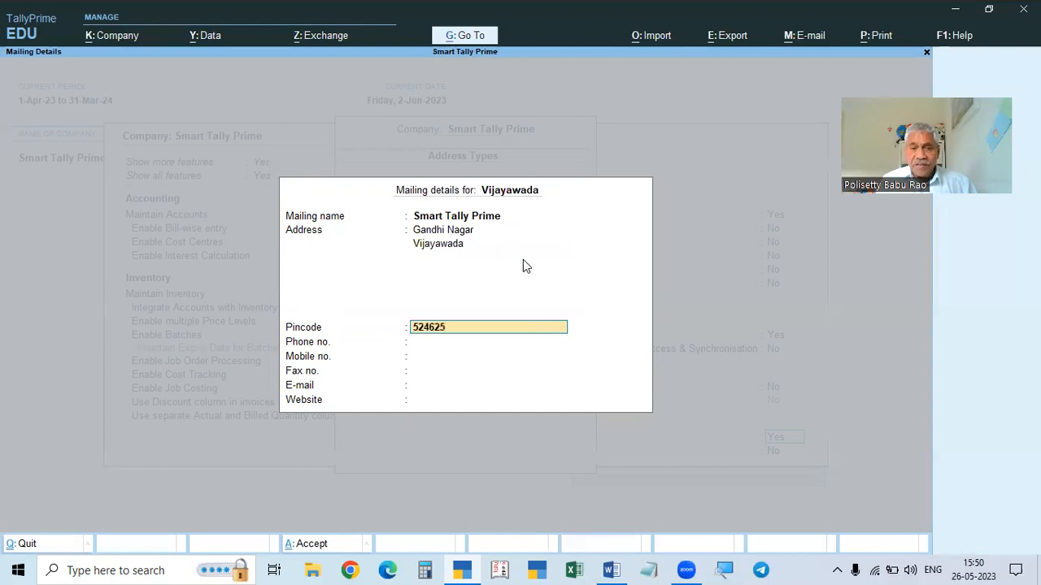
key("Return")
key("Return")
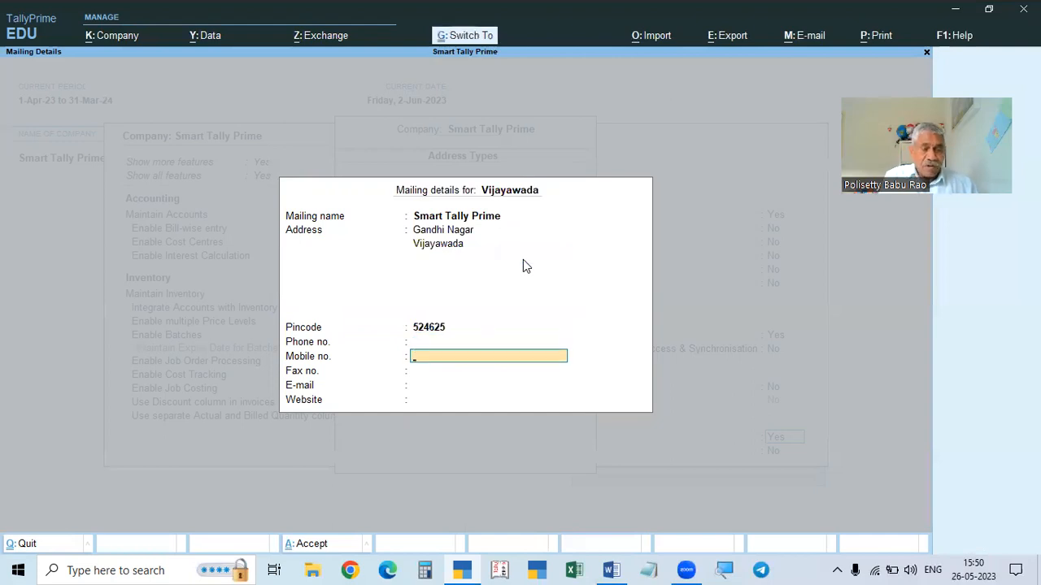
key("Return")
key("Return")
key("Return")
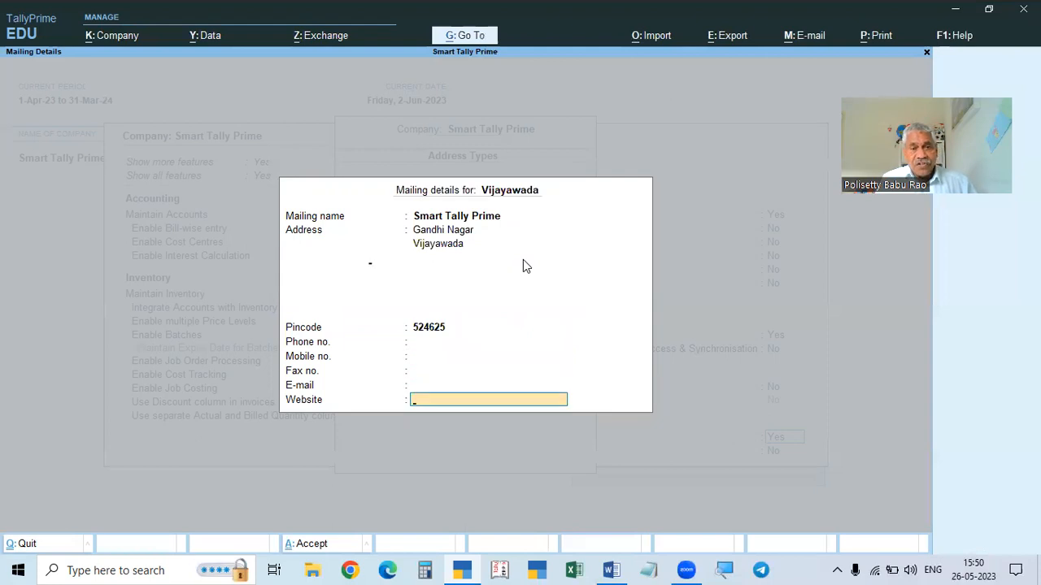
key("Return")
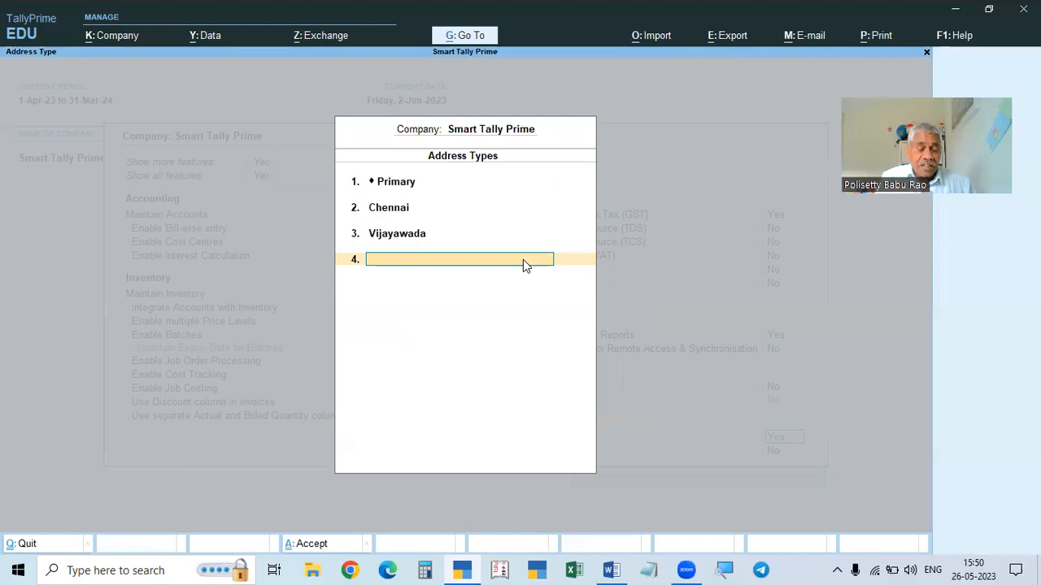
Step: End the address types list after Vijayawada and save the company features
key("Return")
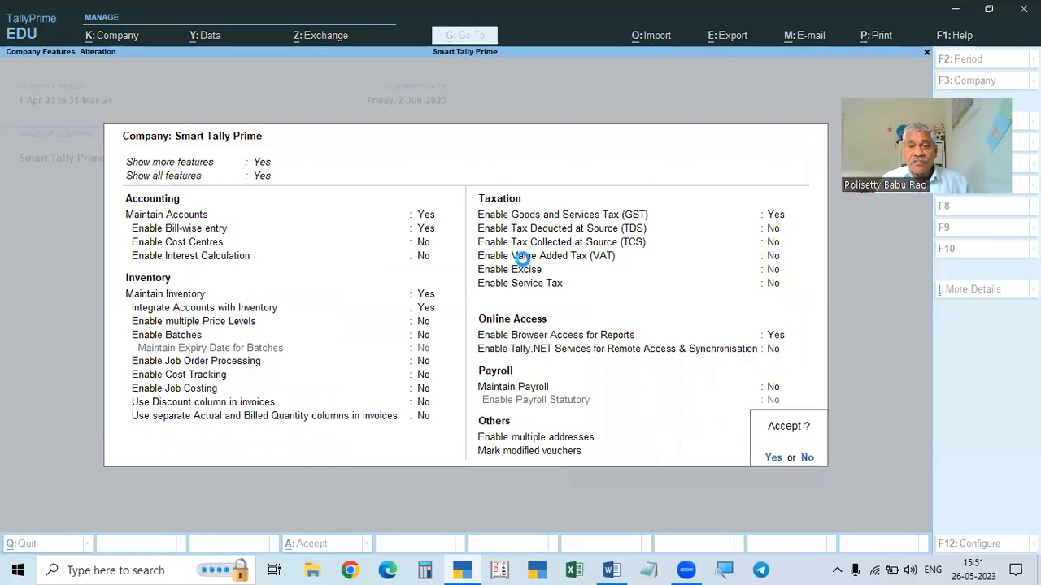
key("y")
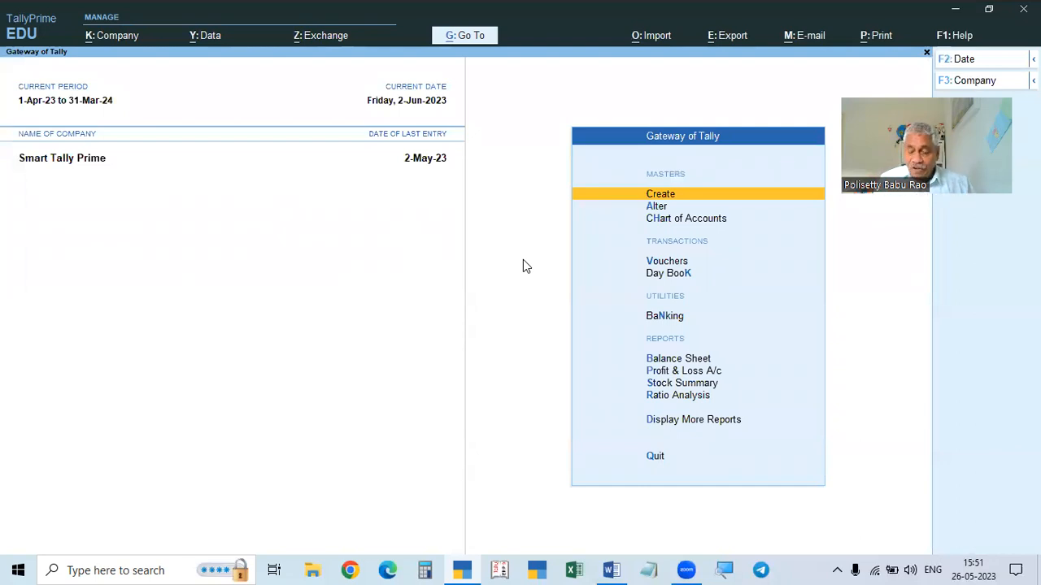
Step: Reopen the address types from the company features, clear the mailing name of the Primary address and accept its details
key("F11")
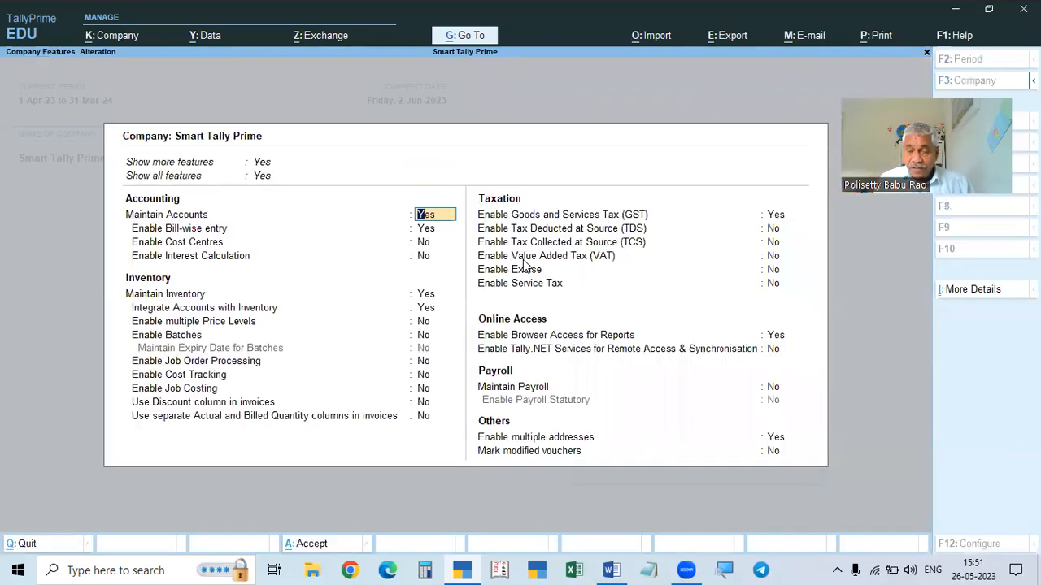
left_click(776, 440)
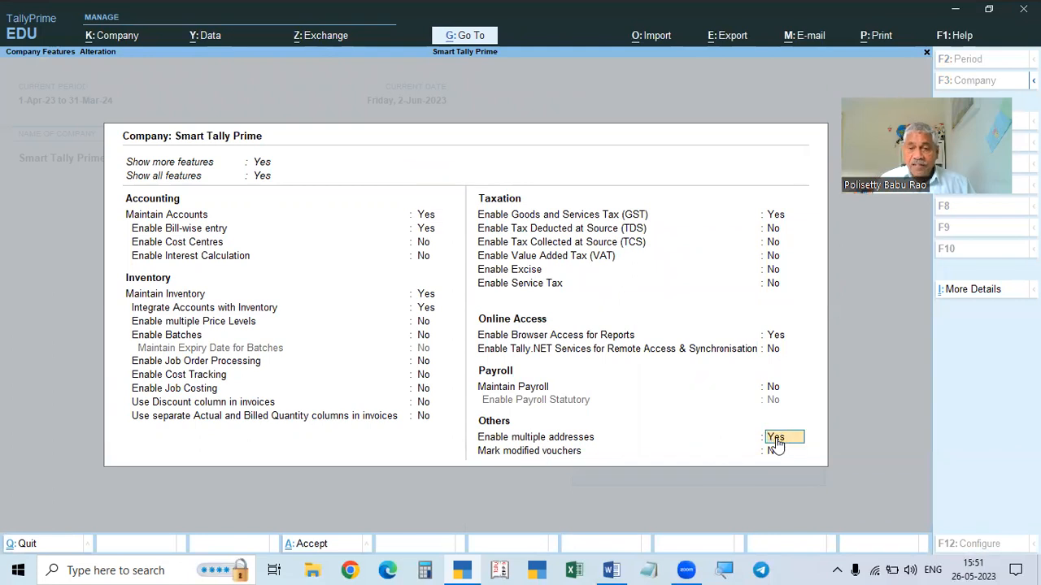
key("Return")
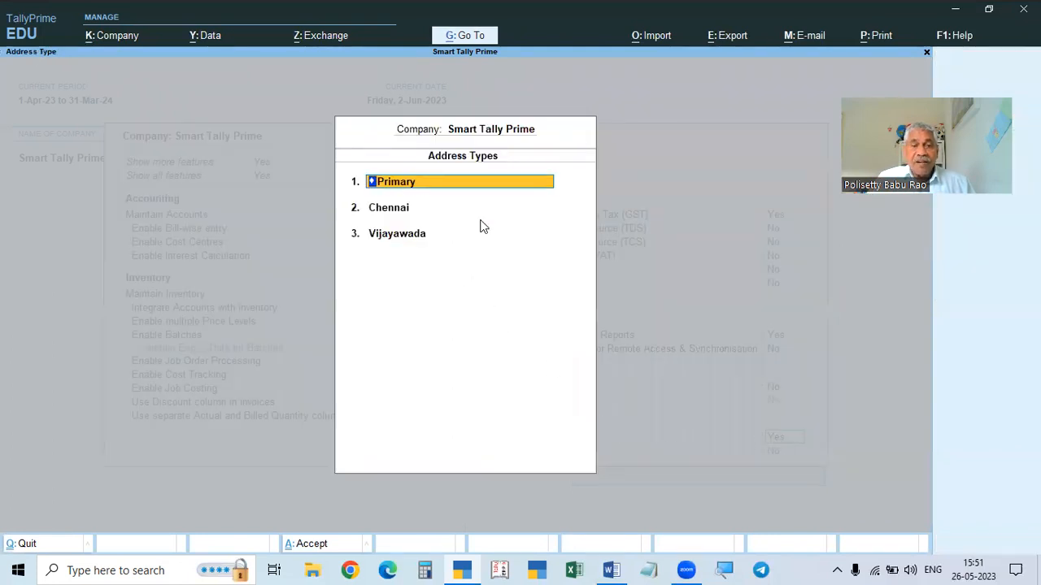
key("Return")
key("BackSpace")
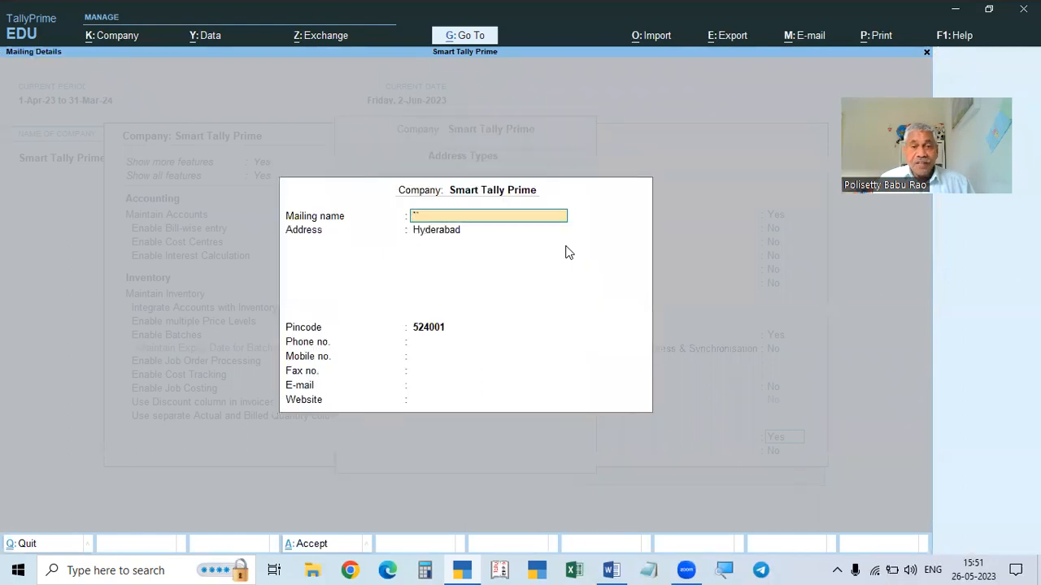
key("ctrl+a")
Step: Clear the mailing name in the Chennai mailing details and accept them
key("Down")
key("Down")
key("Up")
key("Return")
key("BackSpace")
key("ctrl+a")
Step: Clear the mailing name in the Vijayawada mailing details, accept them, and return to the Primary address type
key("Down")
key("Return")
key("BackSpace")
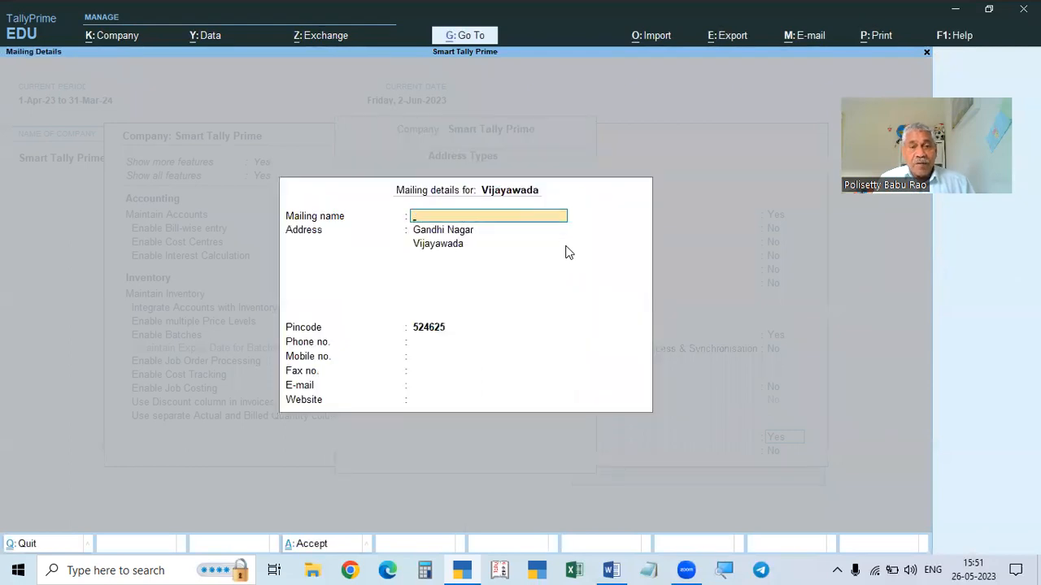
key("ctrl+a")
key("Up")
key("Up")
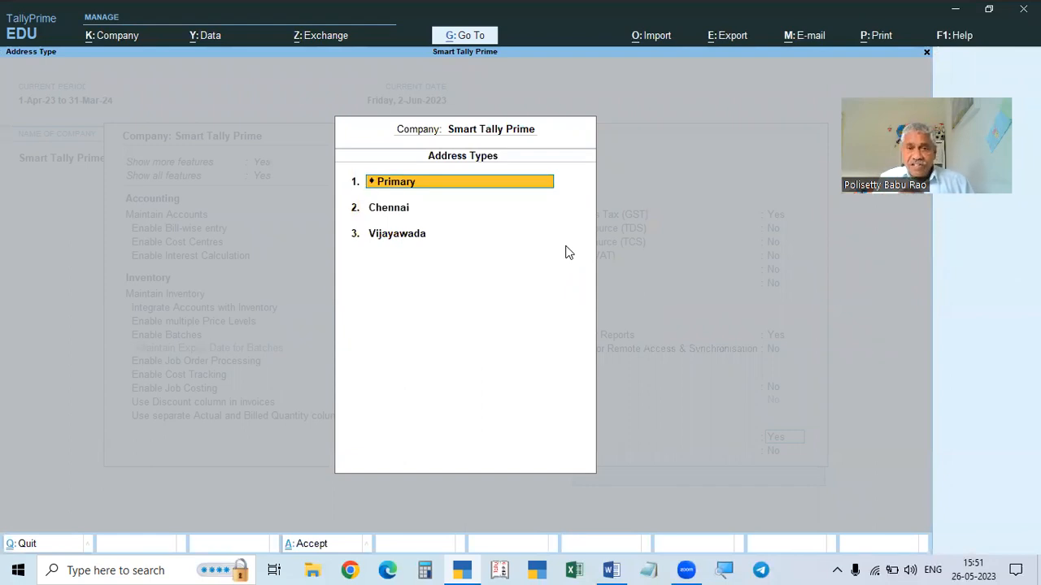
Step: Review the mailing details of the Primary address and return to the address types without saving changes
key("Return")
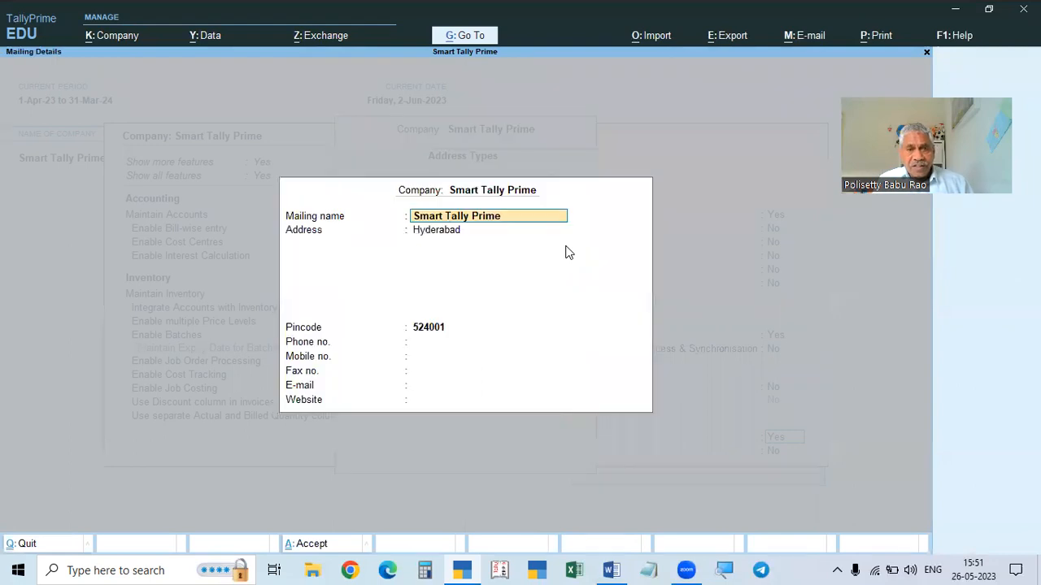
key("Escape")
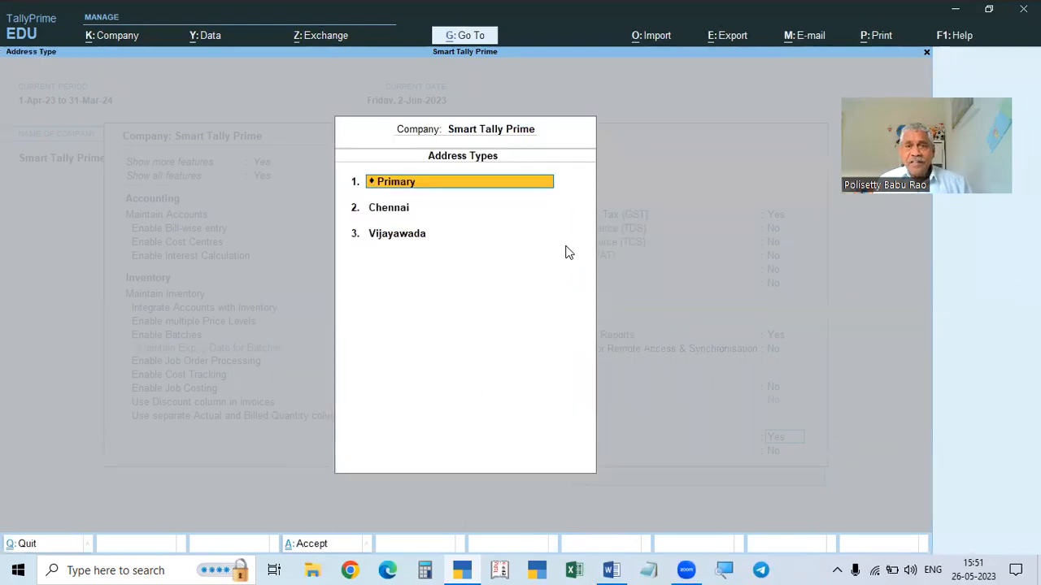
key("Return")
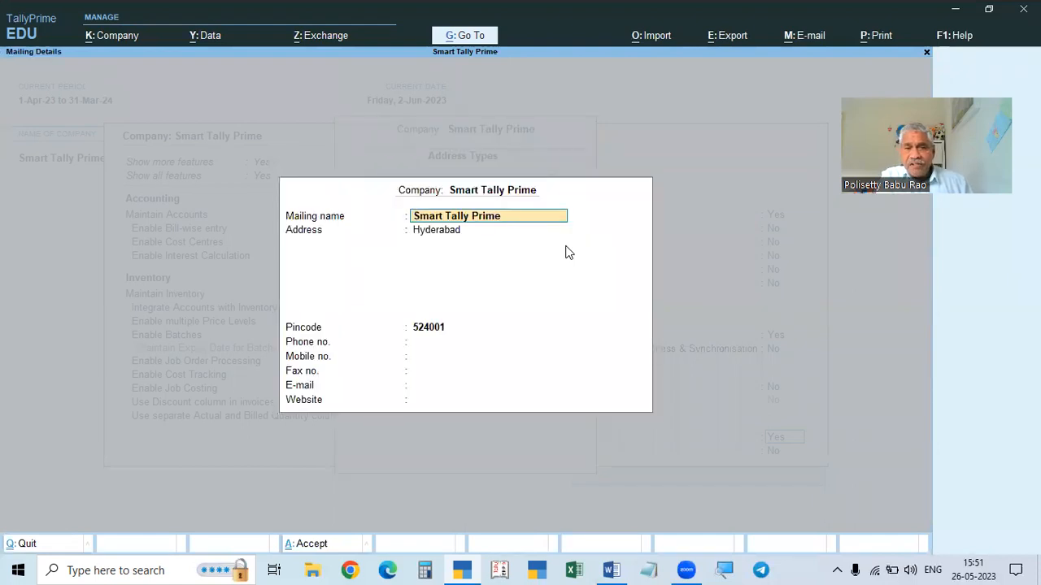
key("BackSpace")
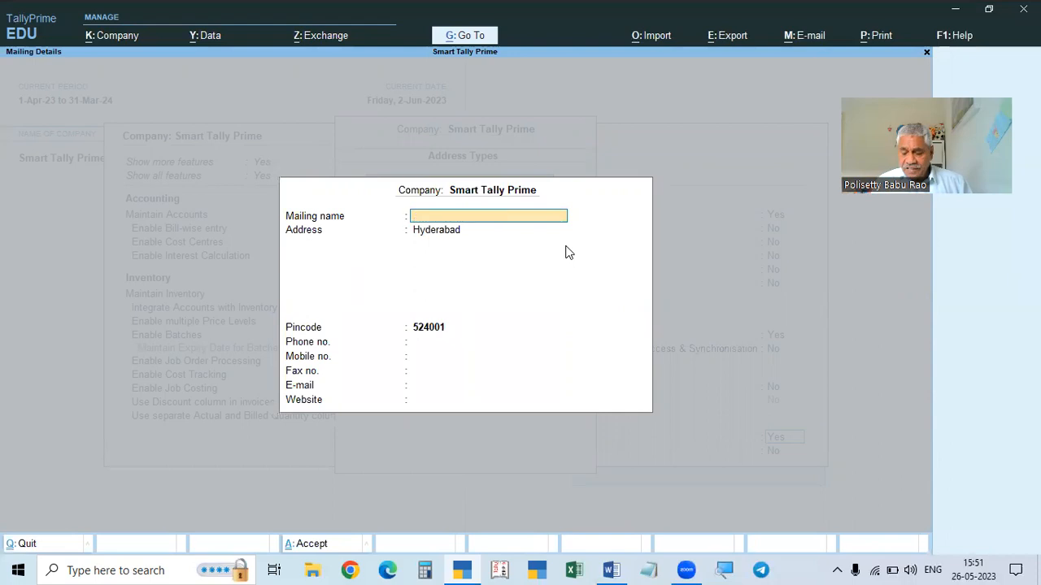
key("Escape")
Step: Review the Chennai mailing details, then leave the address types and quit the company features without saving
key("Down")
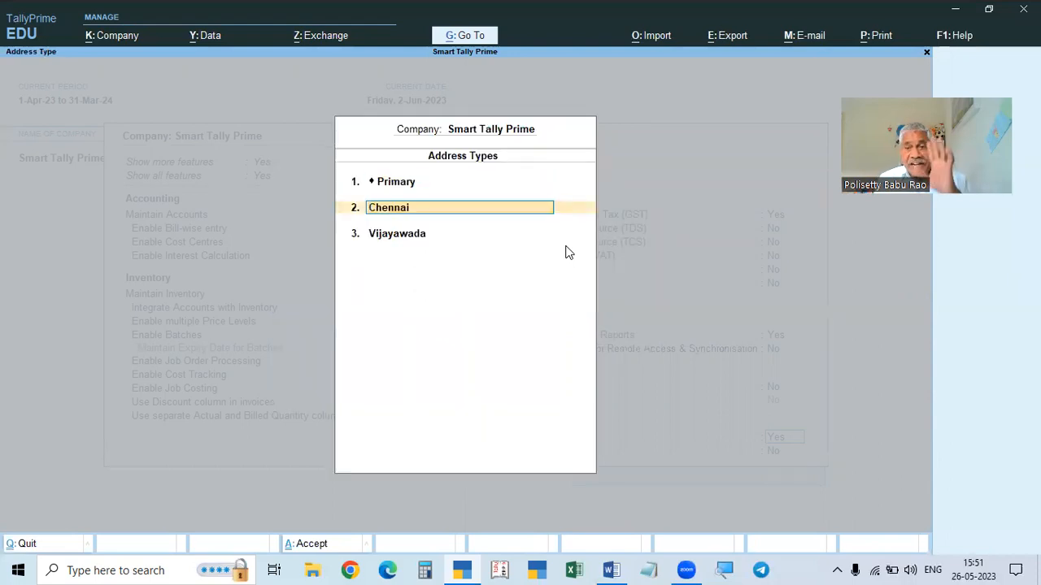
key("Return")
key("Return")
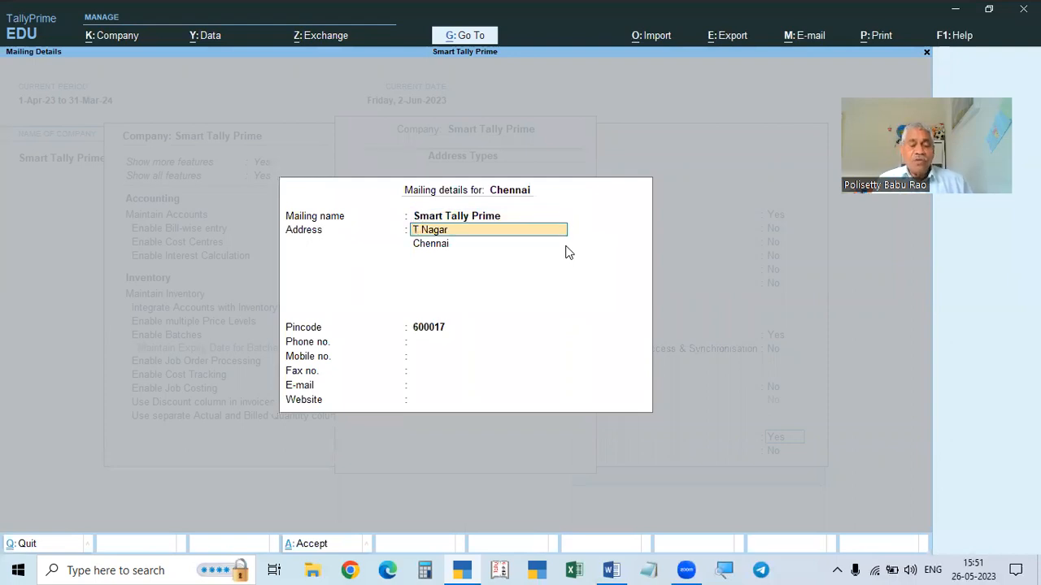
key("Escape")
key("Escape")
key("Escape")
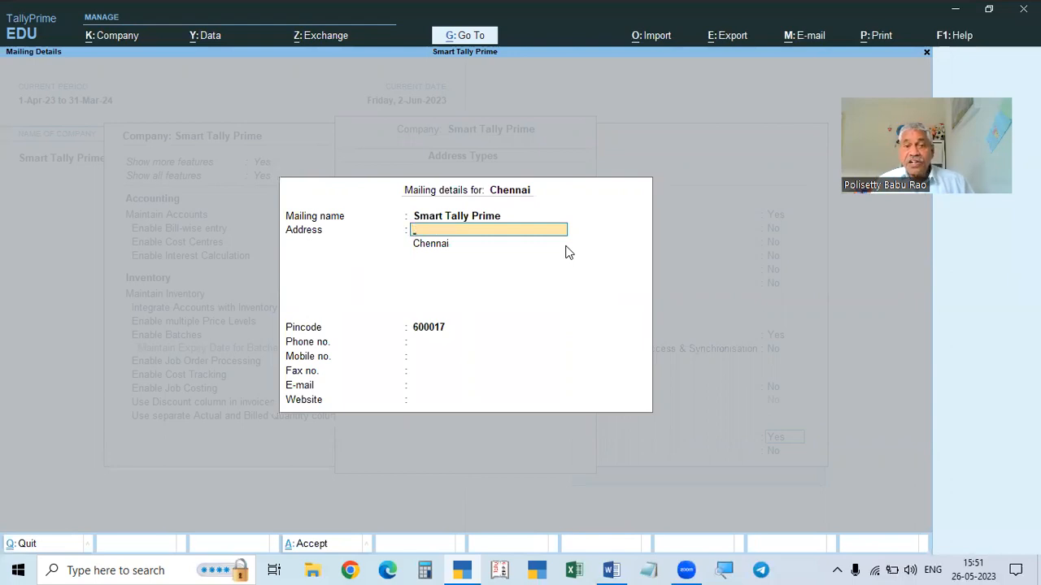
key("Escape")
key("BackSpace")
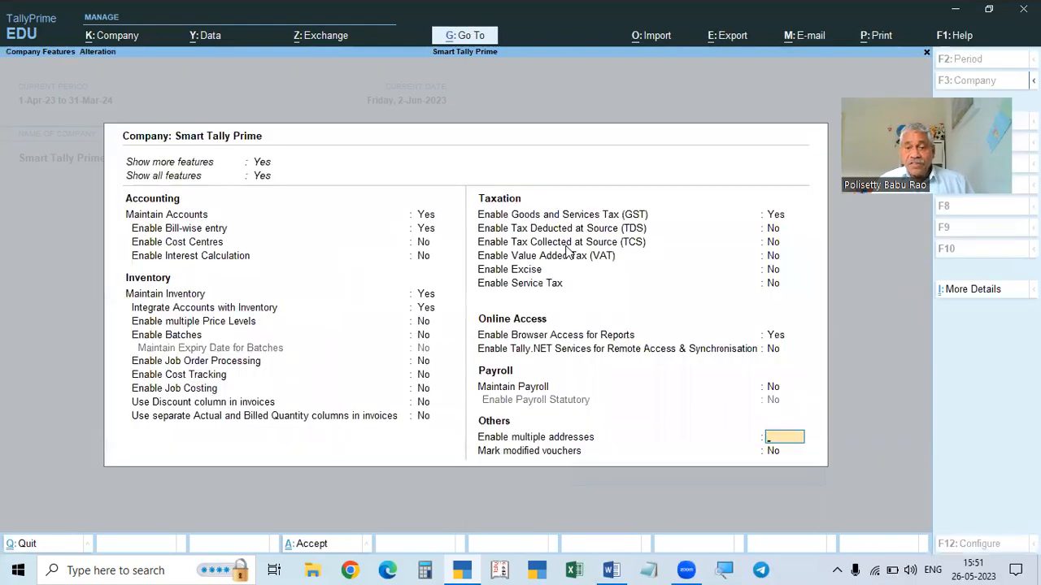
key("Escape")
key("y")
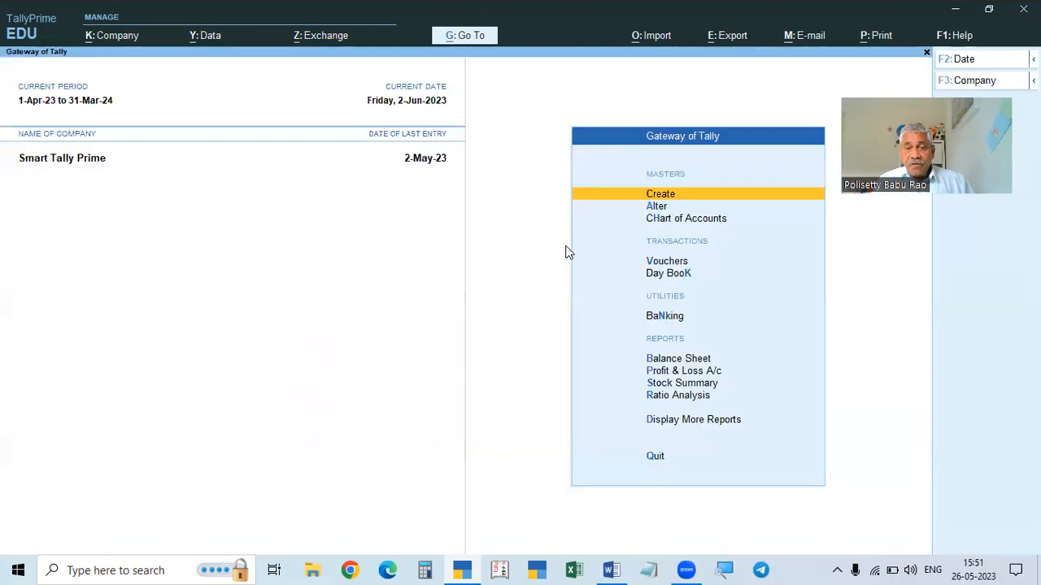
Step: Reopen the company features to check the multiple addresses setting, then quit them
key("F11")
key("Escape")
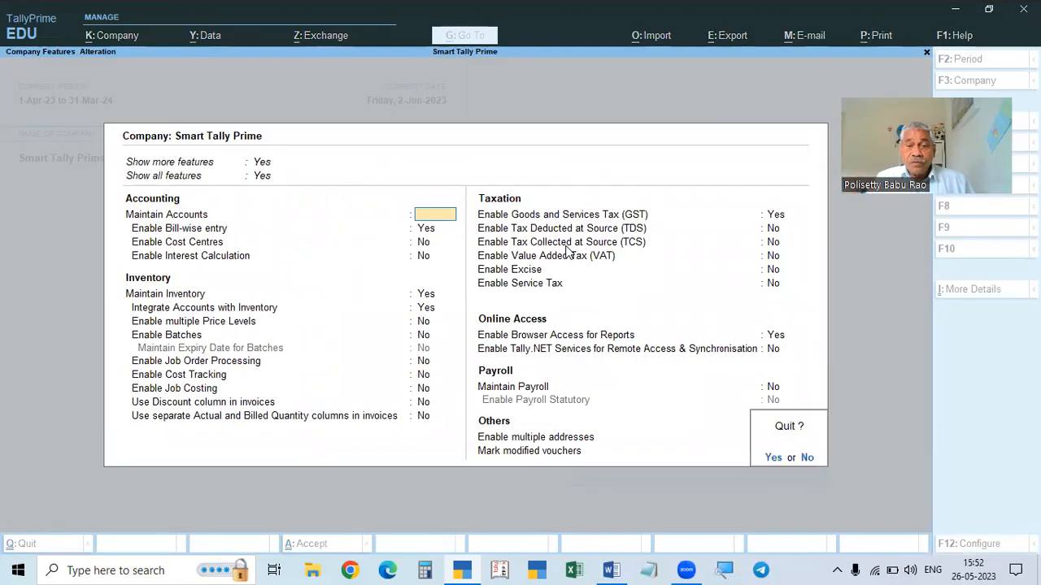
key("n")
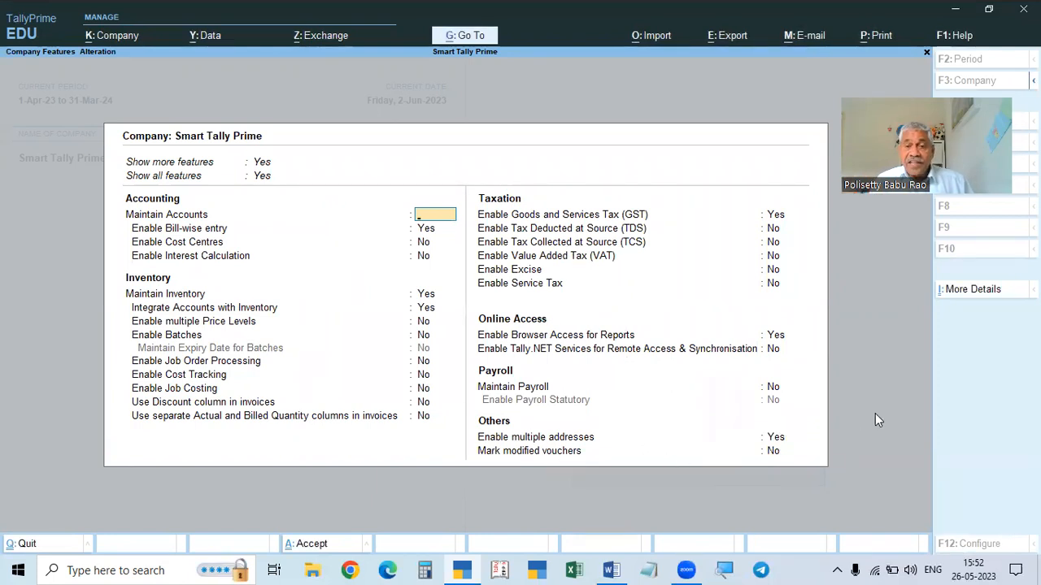
key("ctrl+q")
key("ctrl+q")
key("n")
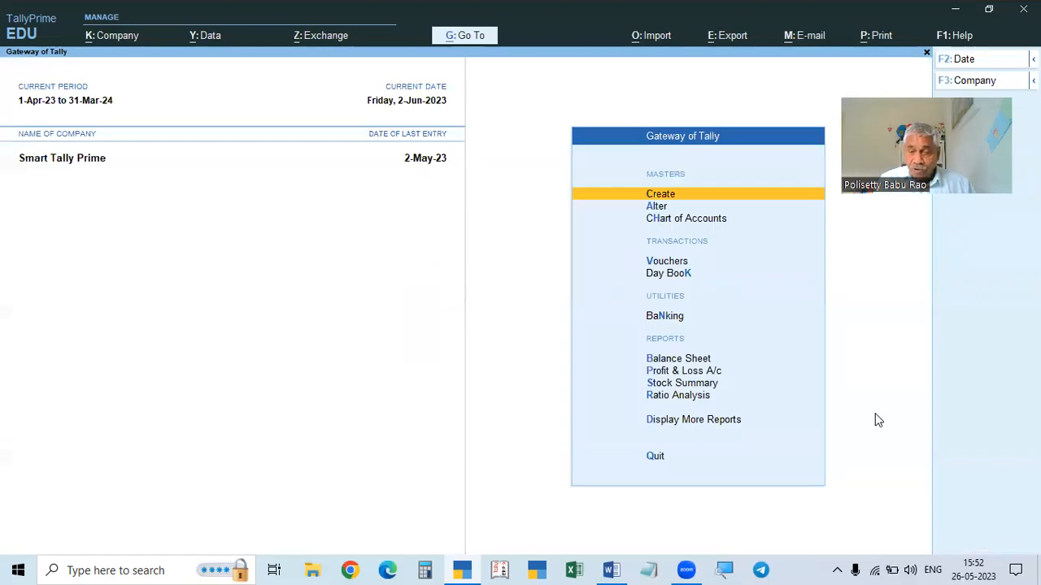
Step: Open the Ranga Computer ledger for alteration
key("Down")
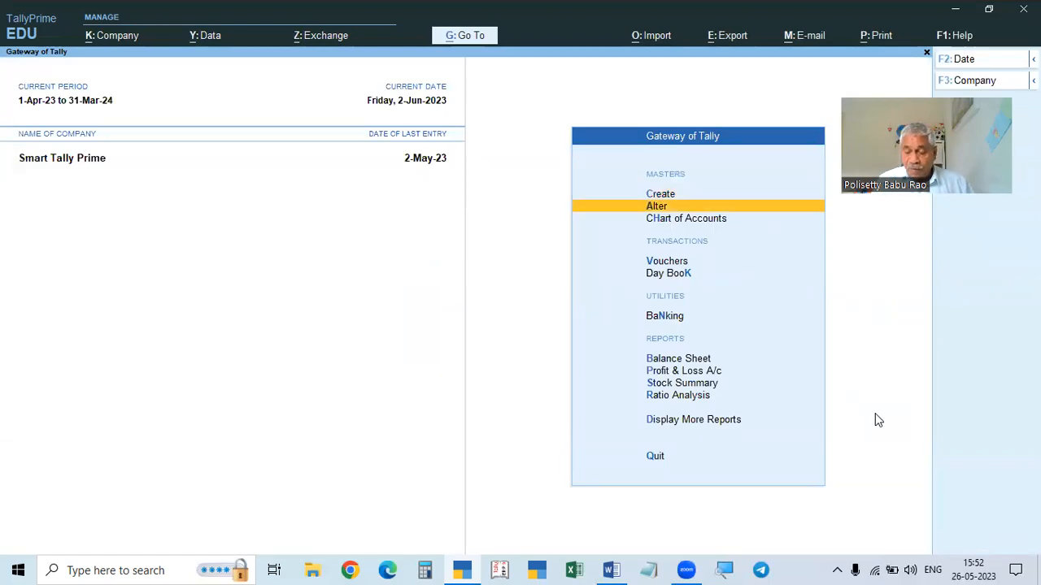
key("Return")
key("Down")
key("Down")
key("Up")
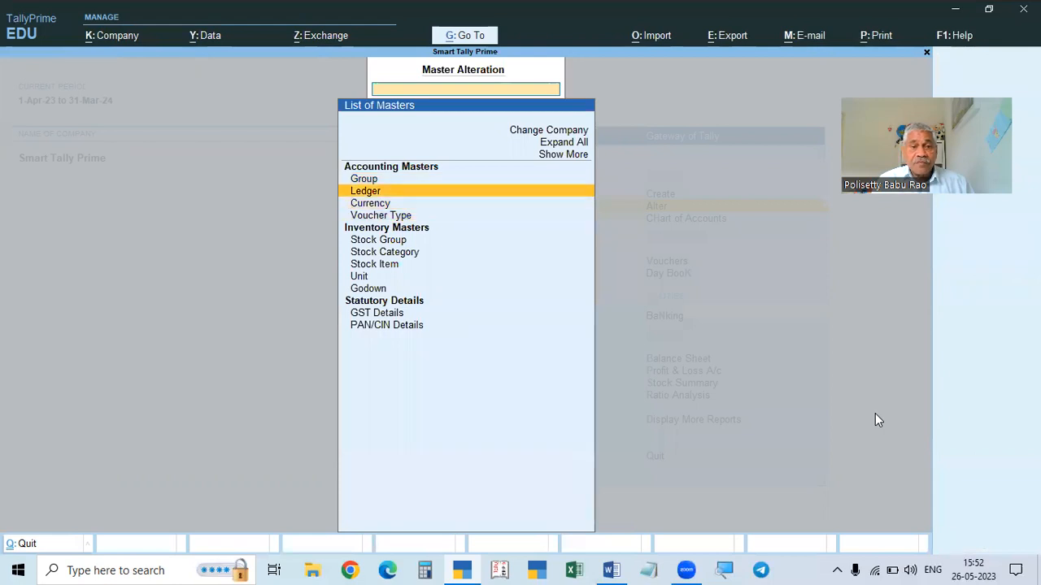
key("Return")
key("Down")
key("Down")
key("Down")
key("Down")
key("Down")
key("Down")
key("Down")
key("Down")
key("Down")
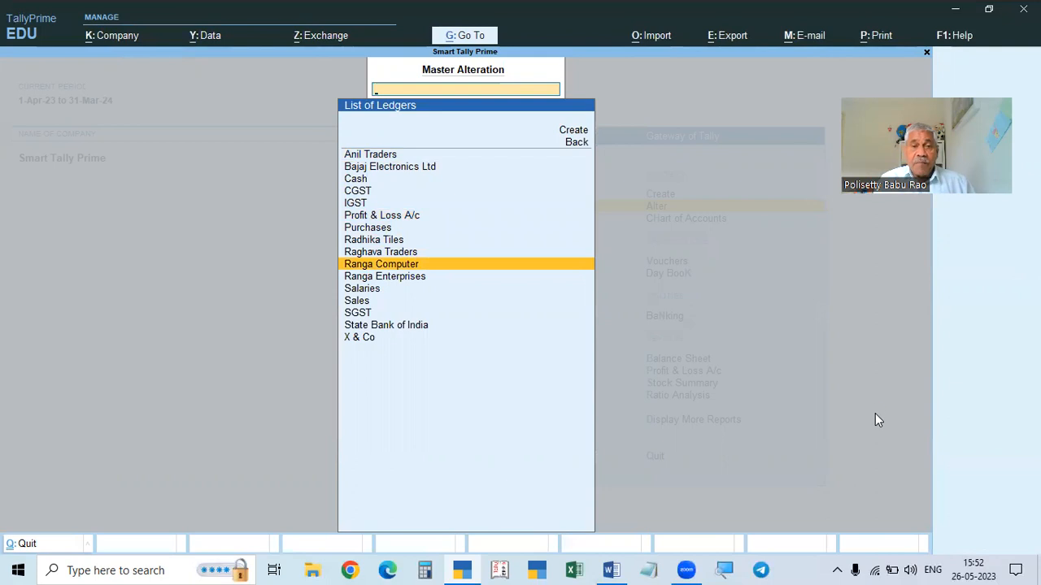
key("Return")
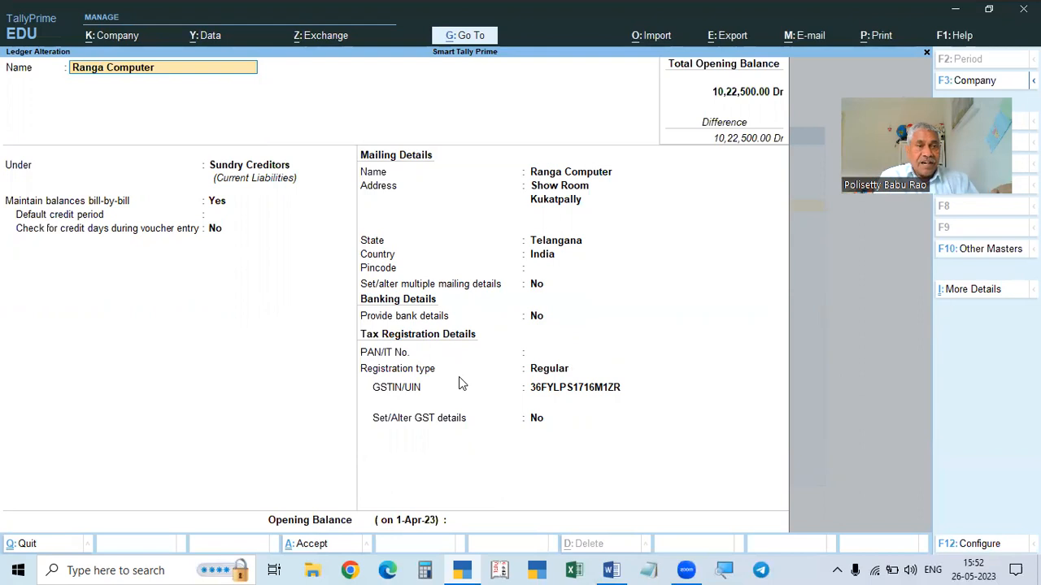
Step: Go through the Ranga Computer ledger's group, bill-by-bill and mailing address fields, then leave the ledger without saving
key("Return")
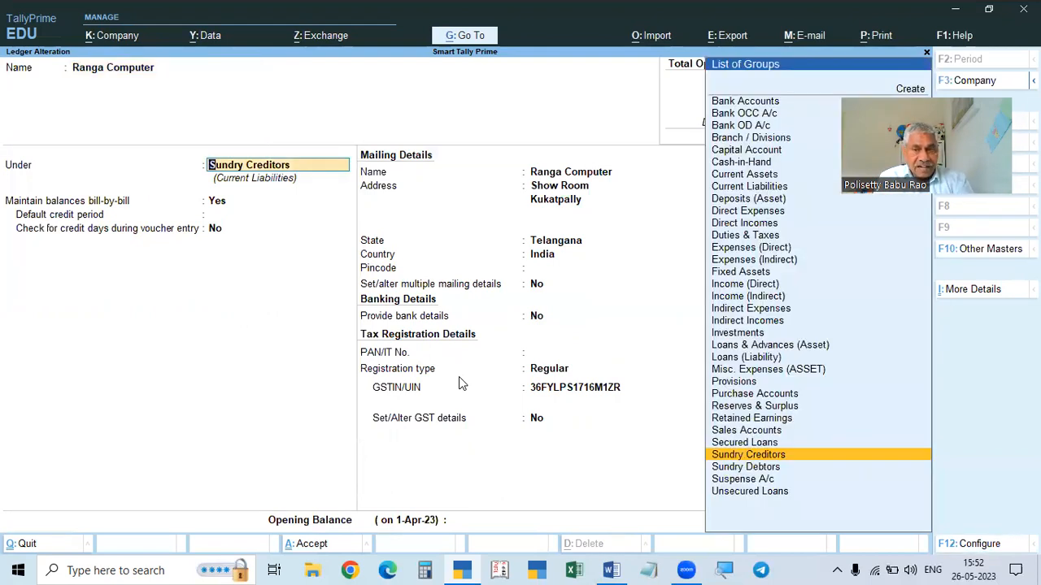
key("Return")
key("Return")
key("Return")
key("Return")
key("Return")
key("Return")
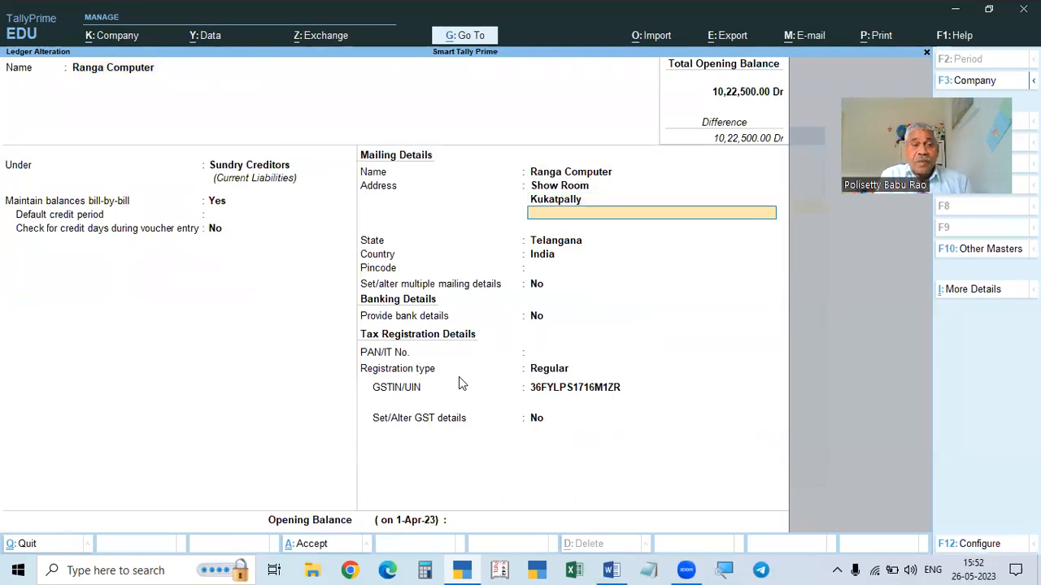
key("Escape")
key("Escape")
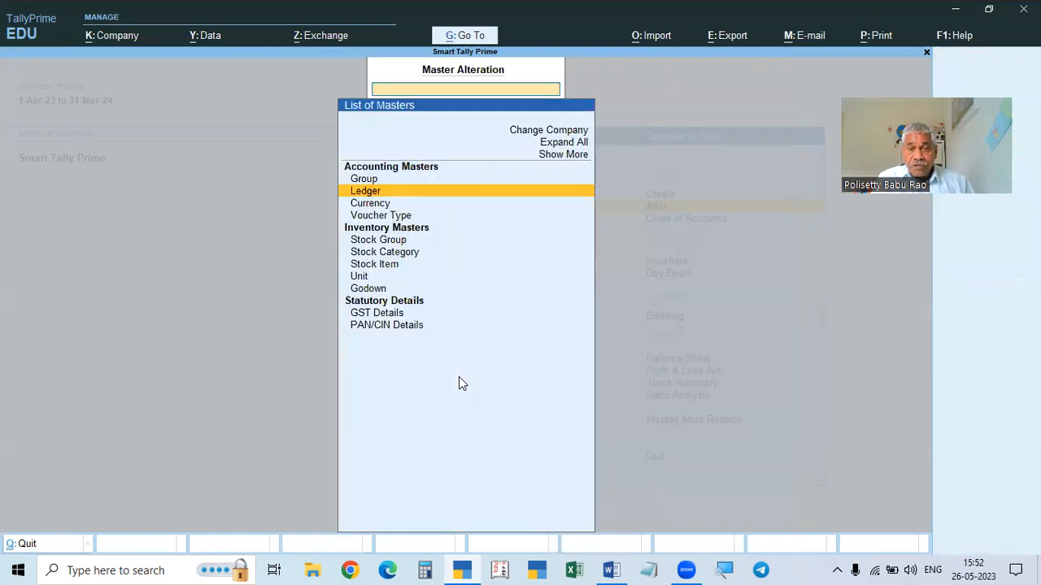
key("Escape")
key("Up")
key("Return")
key("Escape")
Step: Reopen the Ranga Computer ledger for alteration from the list of ledgers
key("Down")
key("Return")
key("Down")
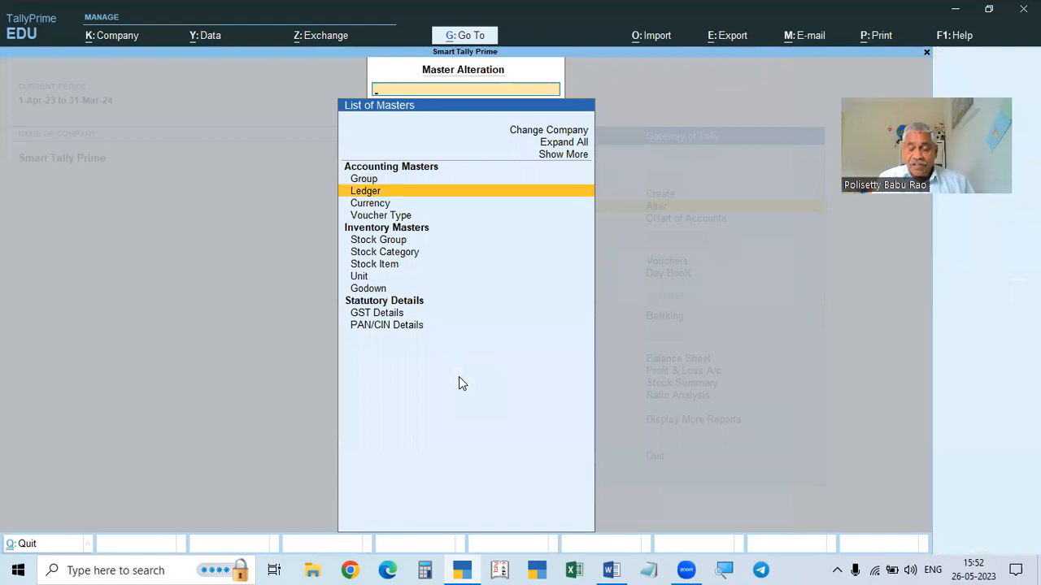
key("Return")
key("Up")
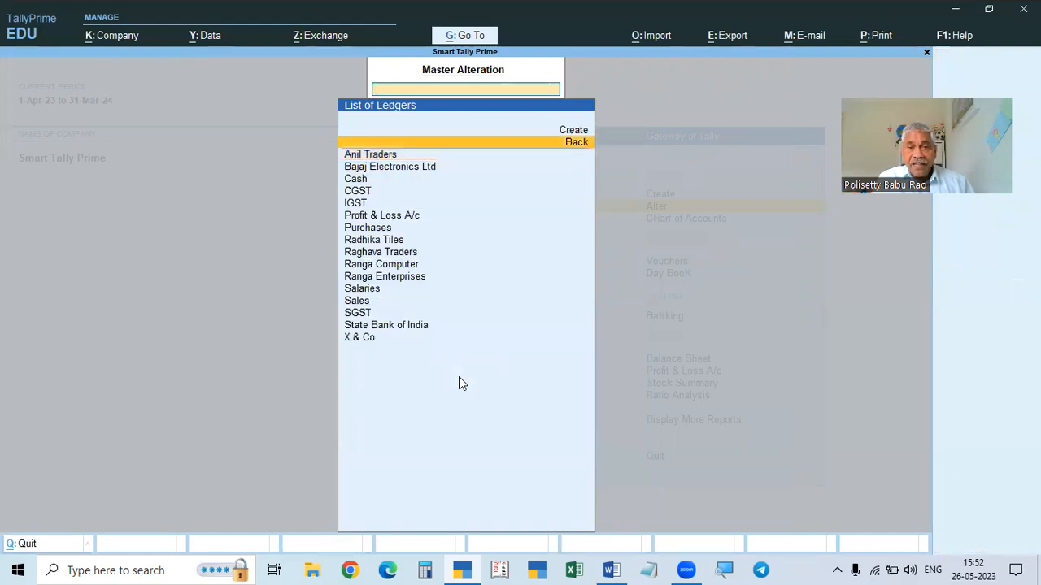
key("Up")
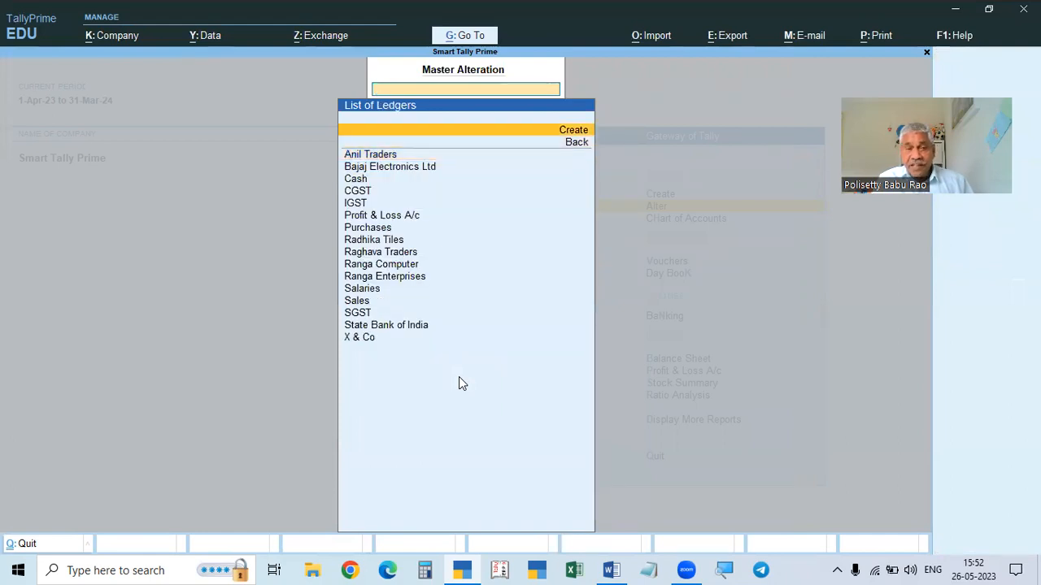
key("Down")
key("Down")
key("Down")
key("Down")
key("Down")
key("Down")
key("Down")
key("Down")
key("Down")
key("Down")
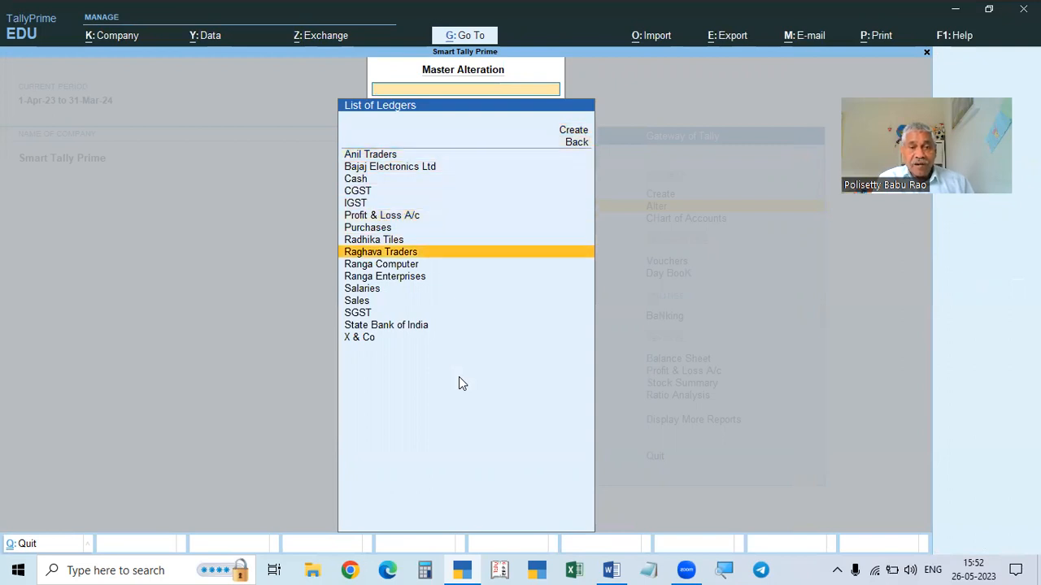
key("Down")
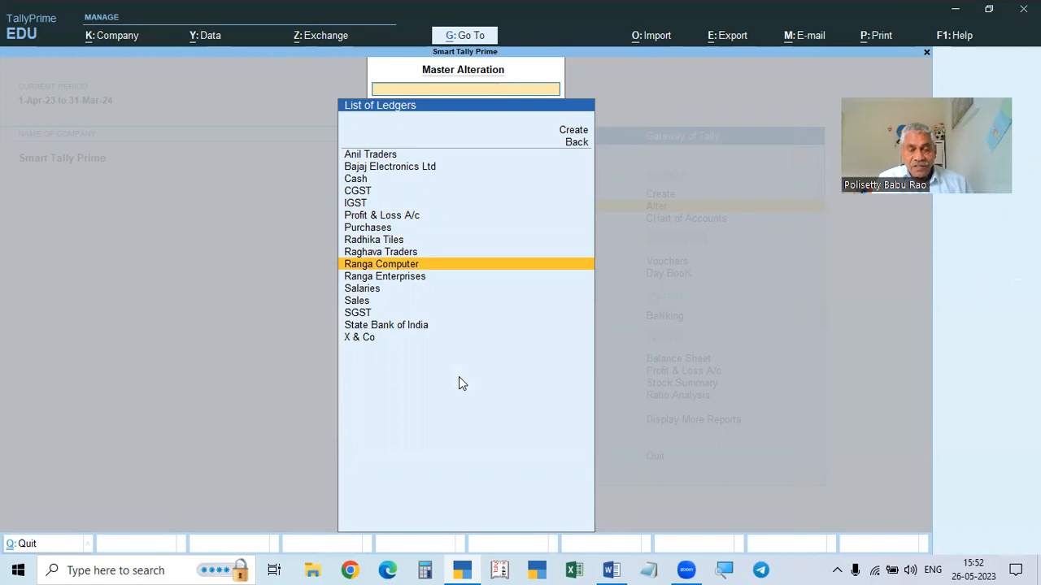
key("Return")
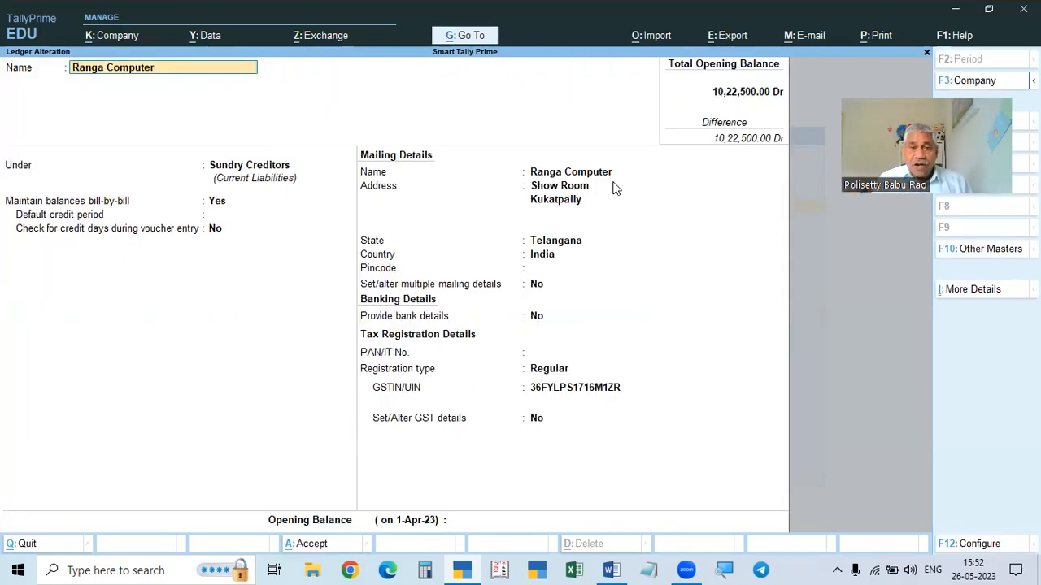
Step: Keep India as the ledger's country, set its pincode to 500072, and enable multiple mailing details
key("Return")
left_click(541, 257)
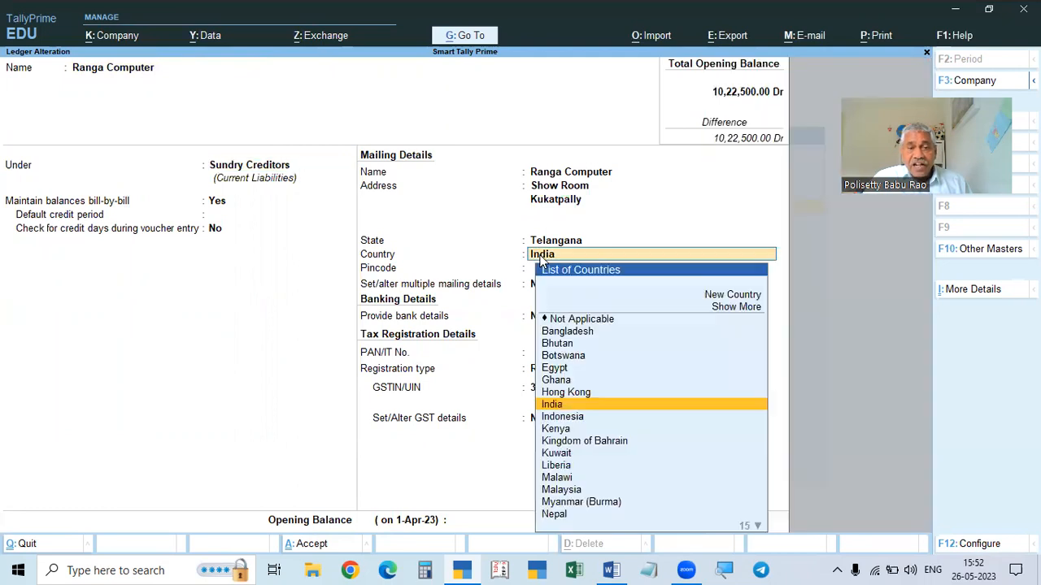
key("Return")
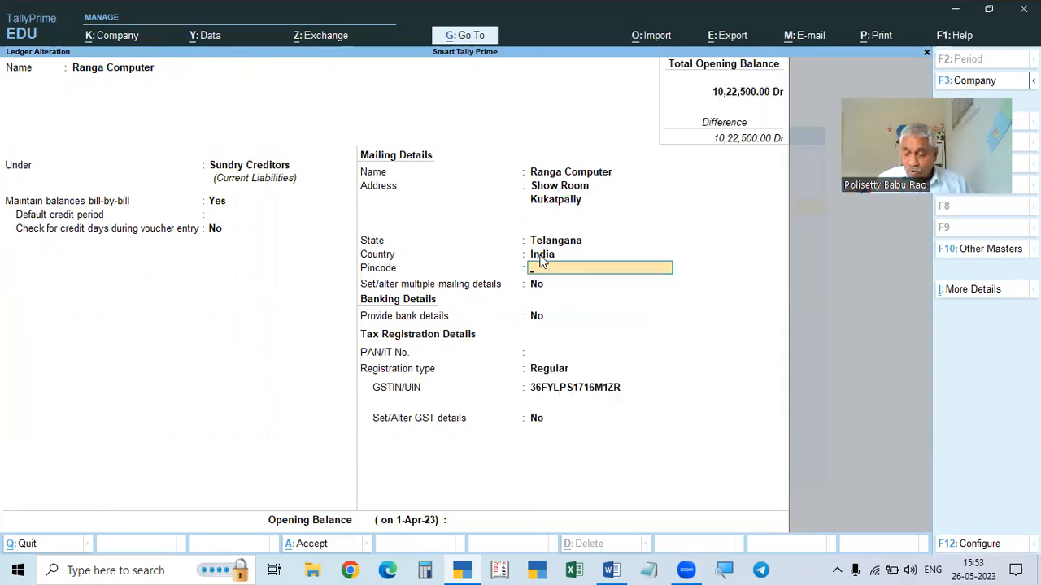
type("500072")
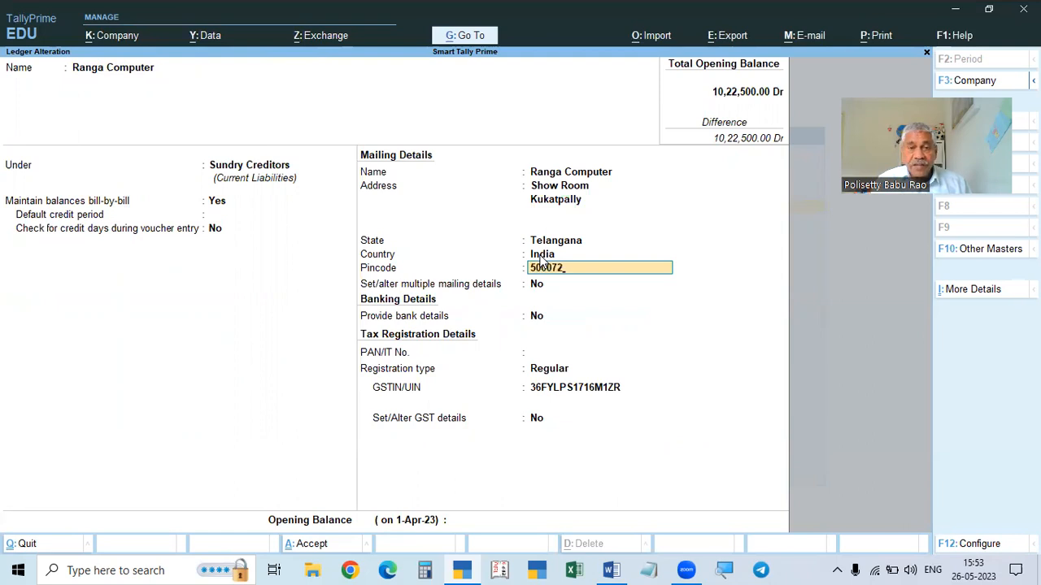
key("Return")
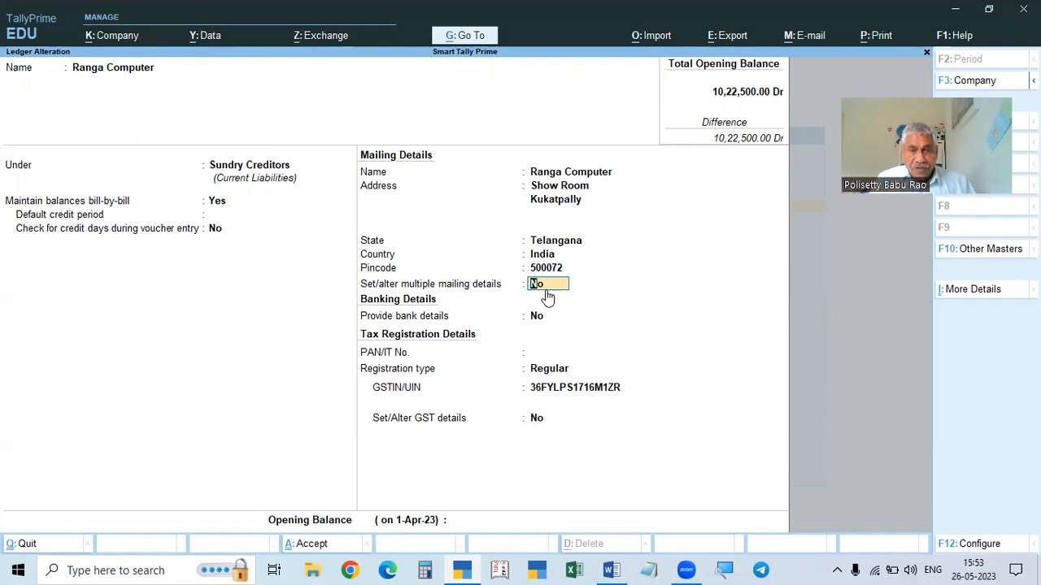
type("y")
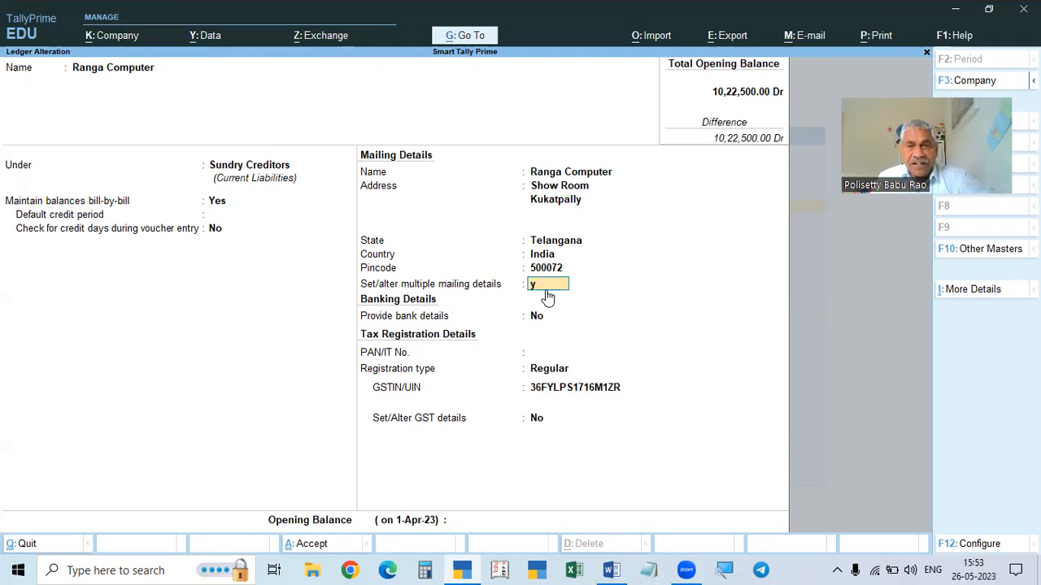
key("Return")
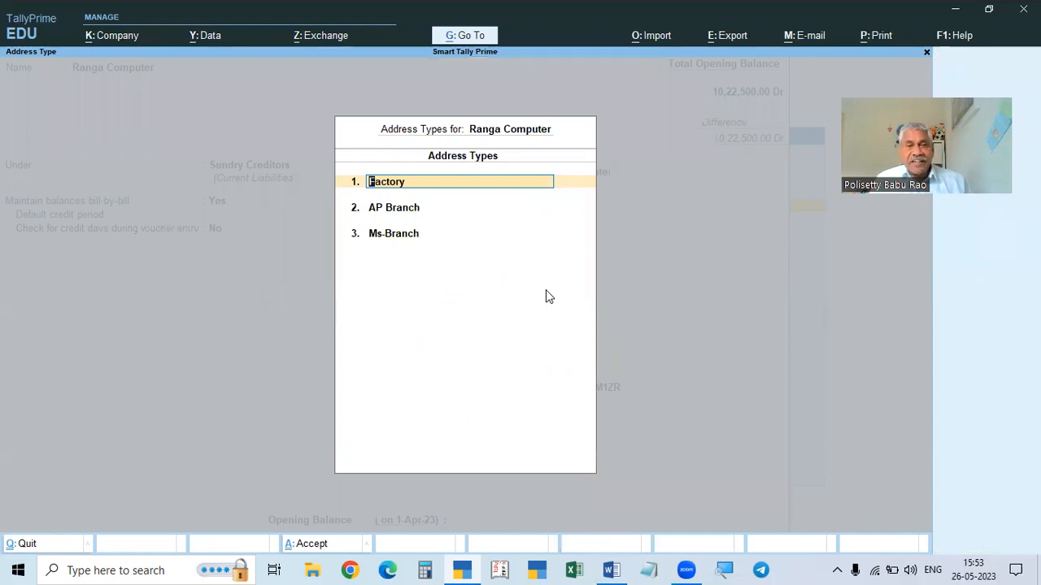
Step: Try renaming the first address type from Factory to Showroom, then return to the list of address types
key("BackSpace")
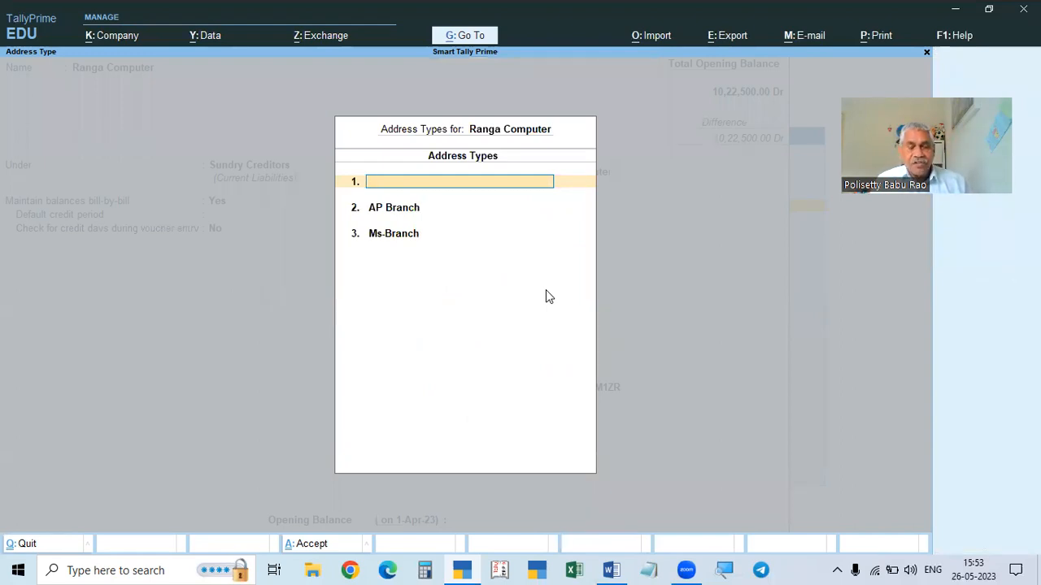
type("Show")
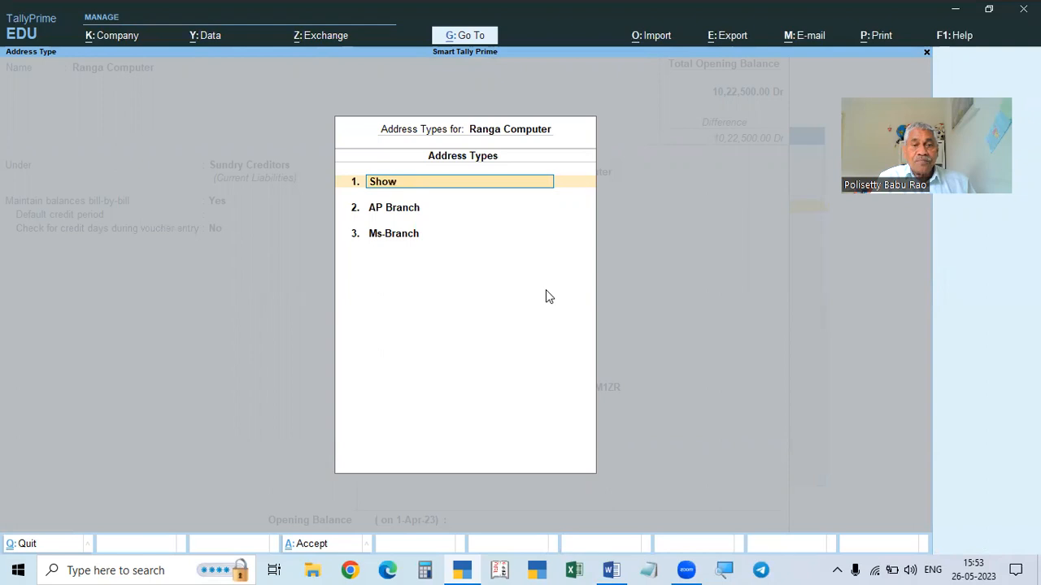
type("room")
key("Return")
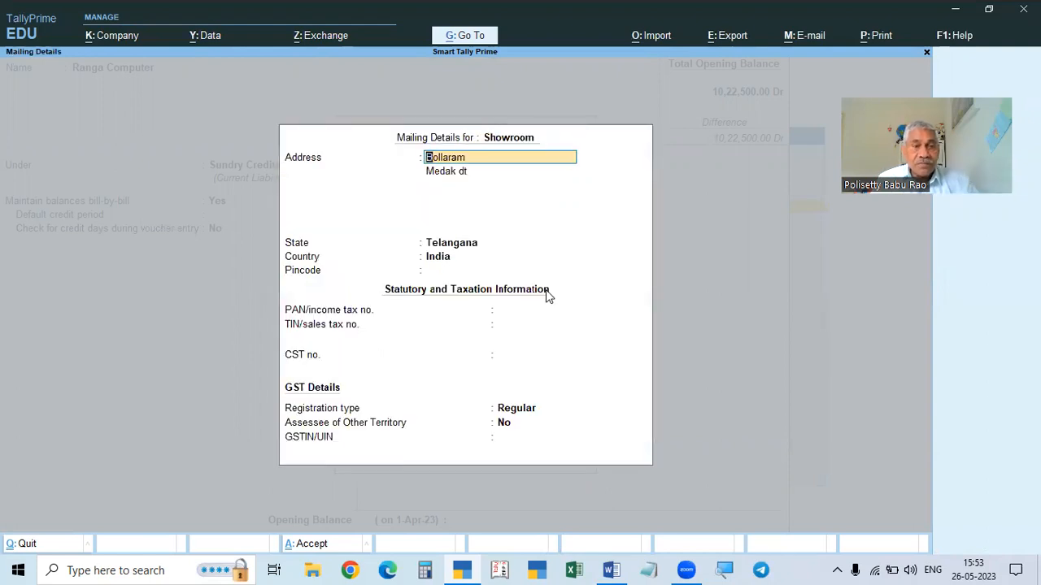
key("BackSpace")
key("Escape")
key("Escape")
key("Escape")
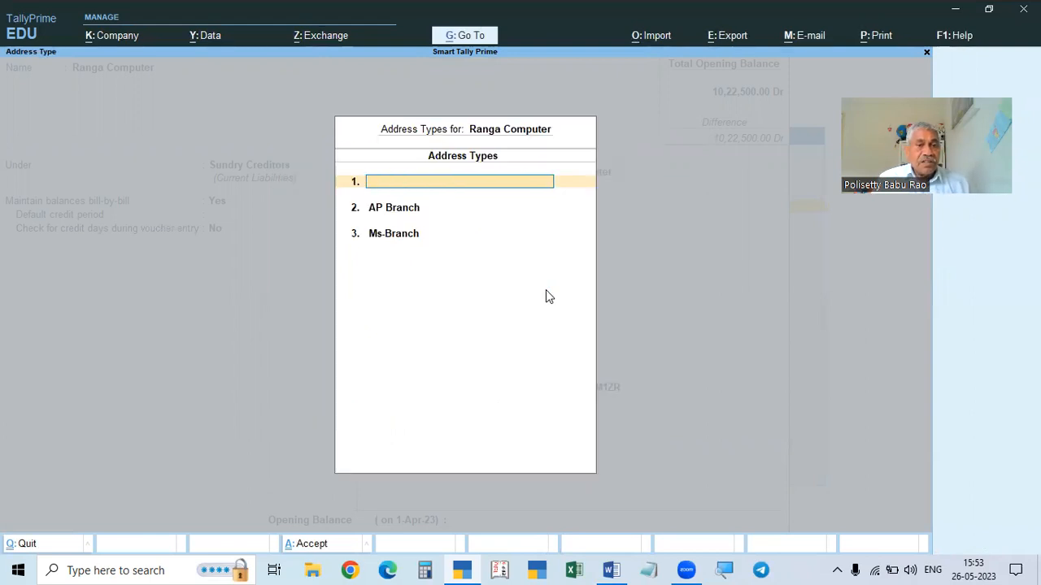
key("Return")
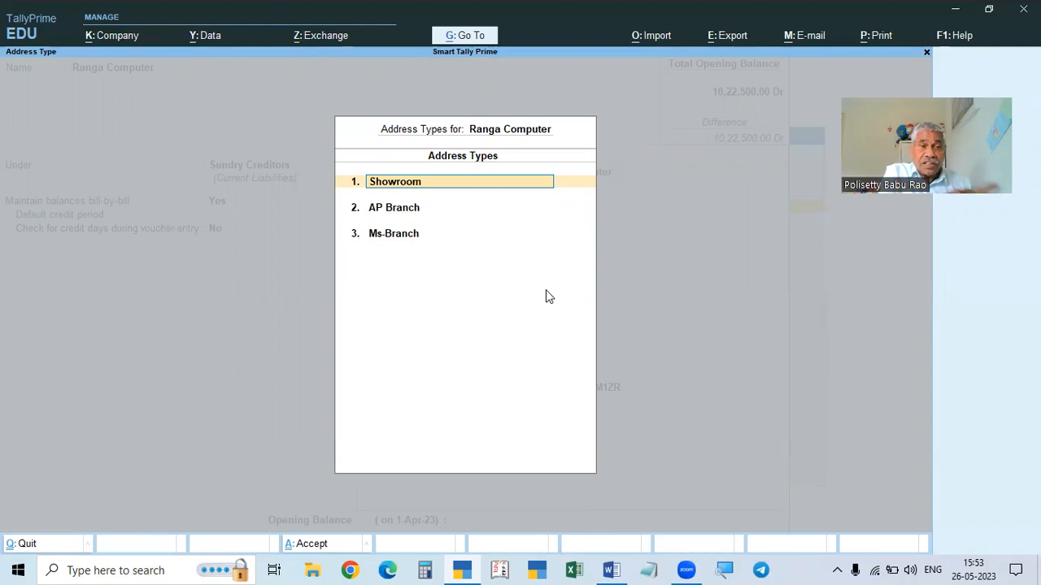
Step: Name the first address type Factory and keep its Bollaram, Medak dt address in Telangana, India
type("Factory")
key("Return")
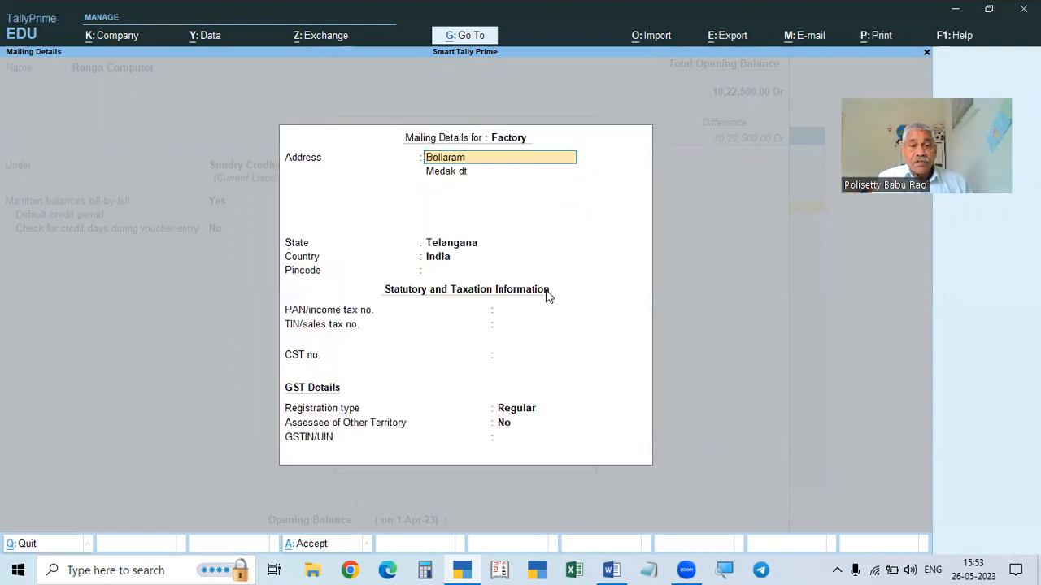
key("Return")
key("Return")
key("Return")
key("Return")
key("Return")
key("Return")
key("Return")
key("Return")
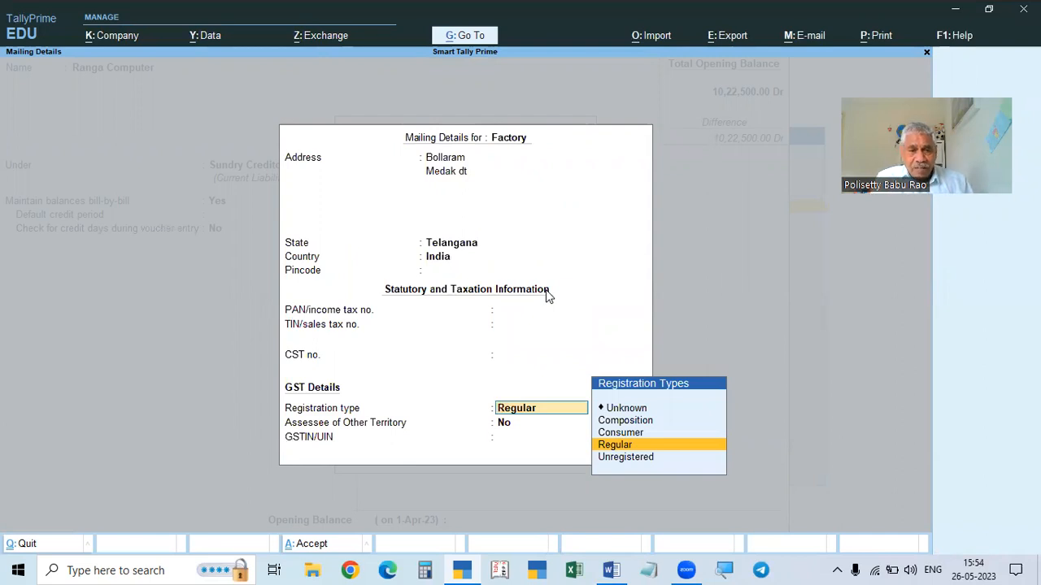
Step: Keep the Factory address's registration type as Regular and enter 36 as its GSTIN/UIN
key("Return")
key("Return")
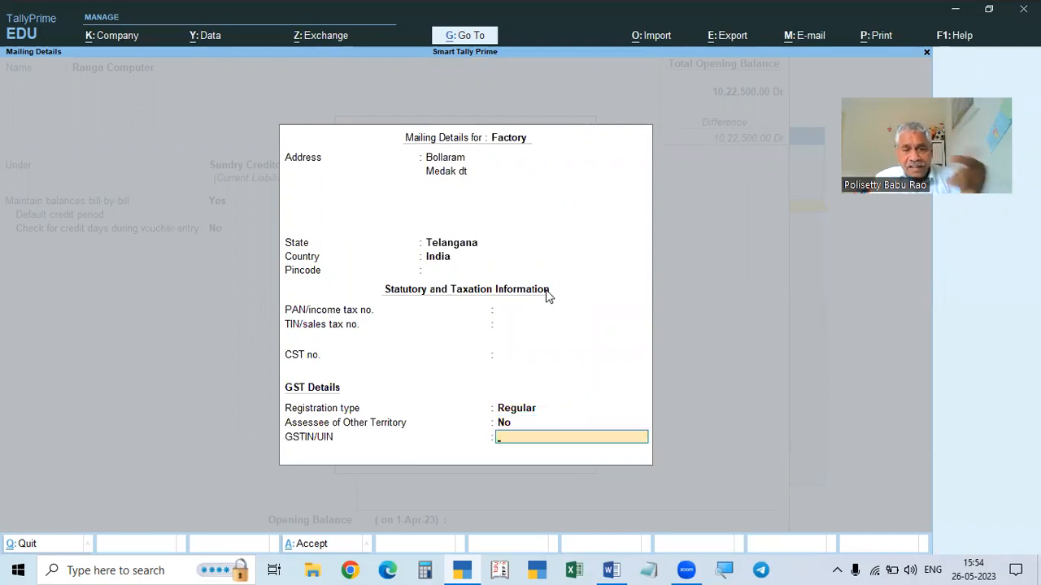
type("36")
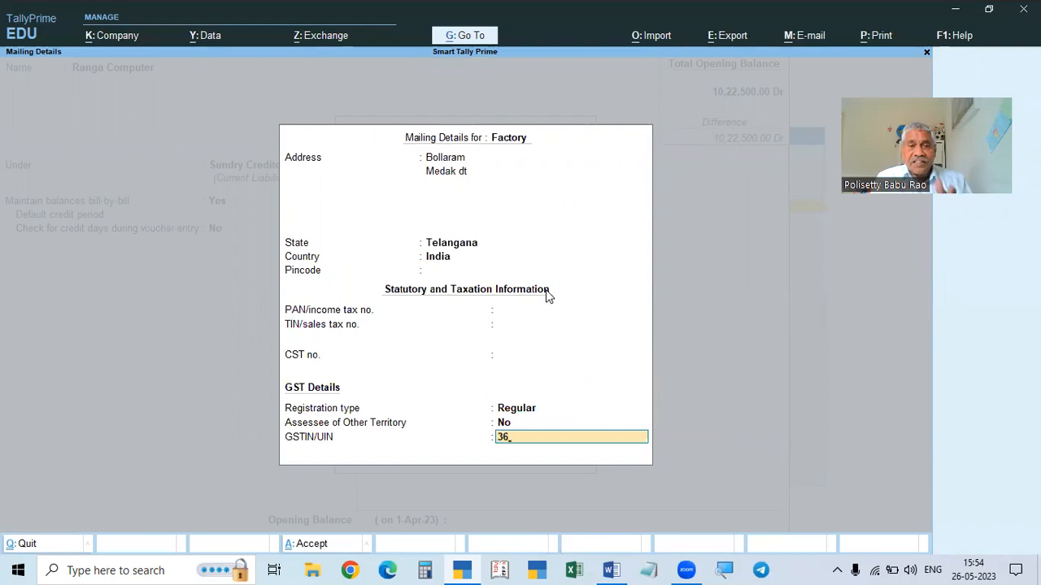
key("Return")
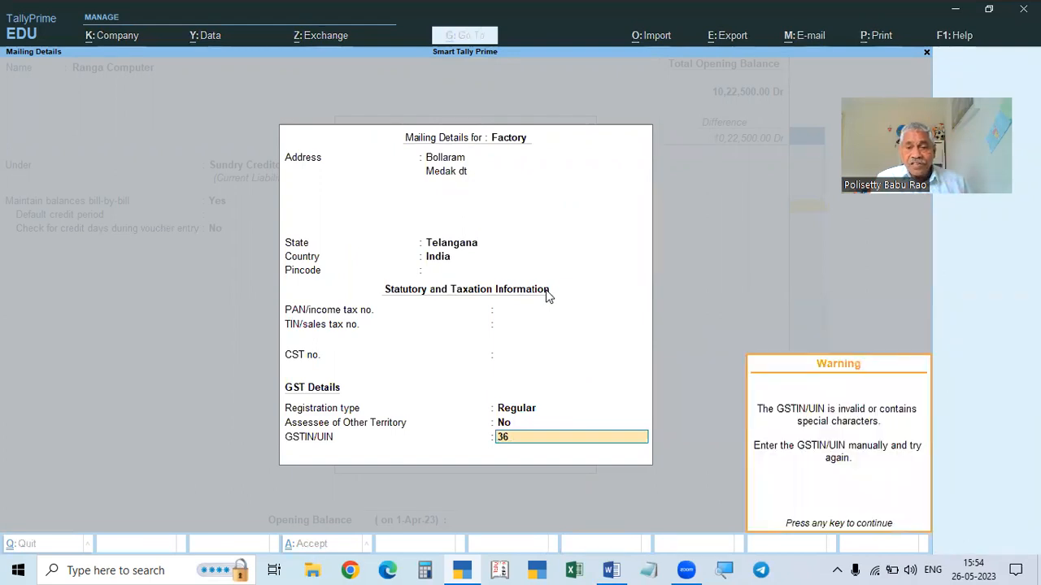
key("Return")
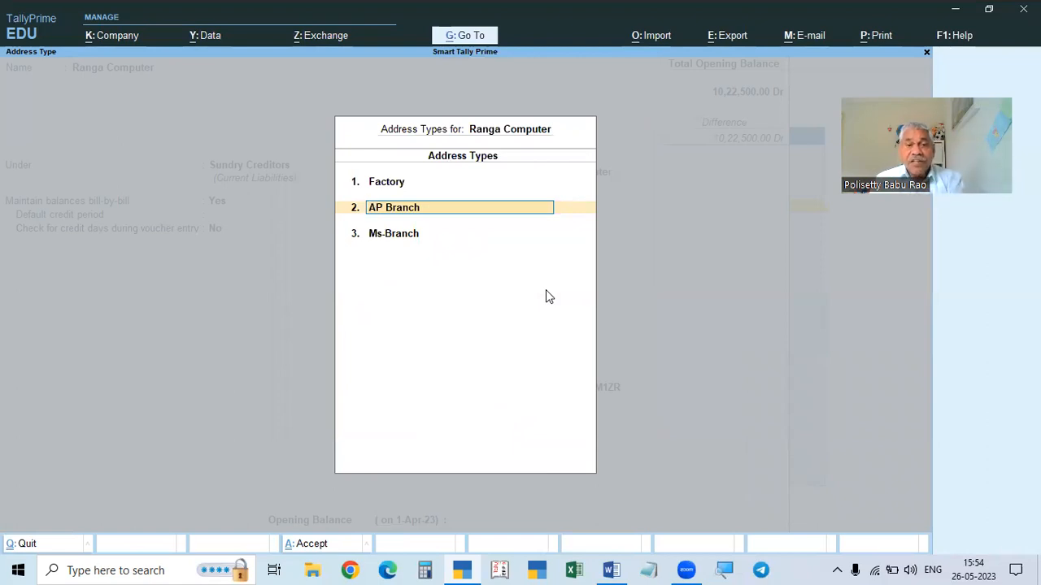
Step: Go through the AP Branch mailing details, keeping the Labbipet, Vijayawada address, Regular registration and existing GSTIN/UIN
key("Return")
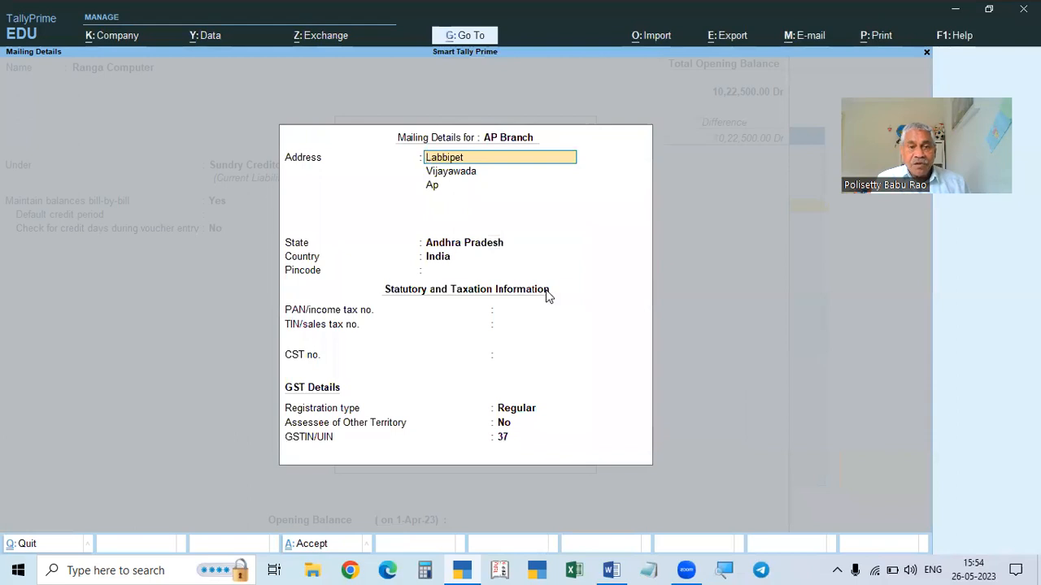
key("Return")
key("Return")
key("Return")
key("Return")
key("Return")
key("Return")
key("Return")
key("Return")
key("Return")
key("Return")
key("Return")
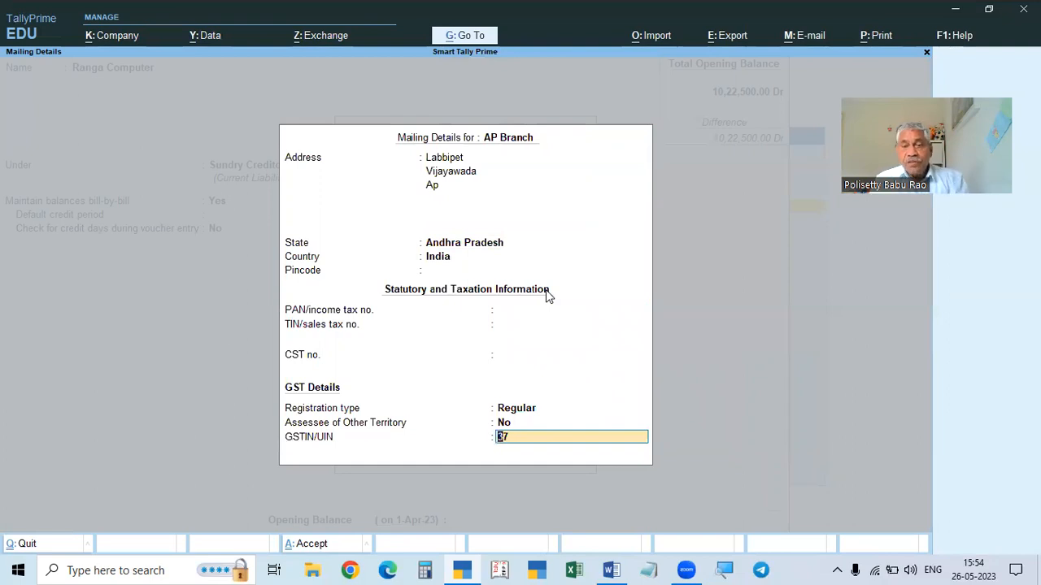
key("Return")
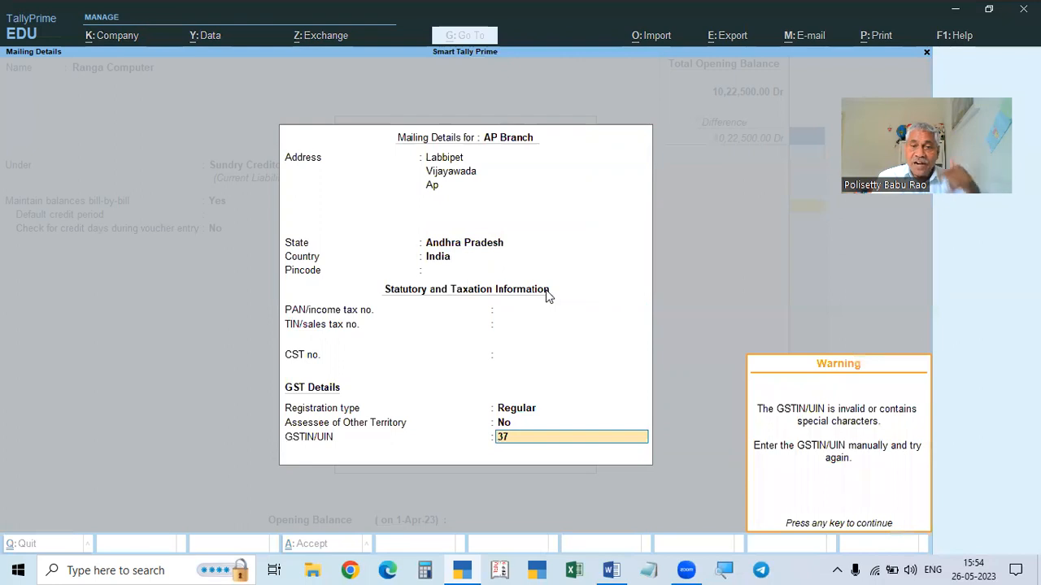
key("Return")
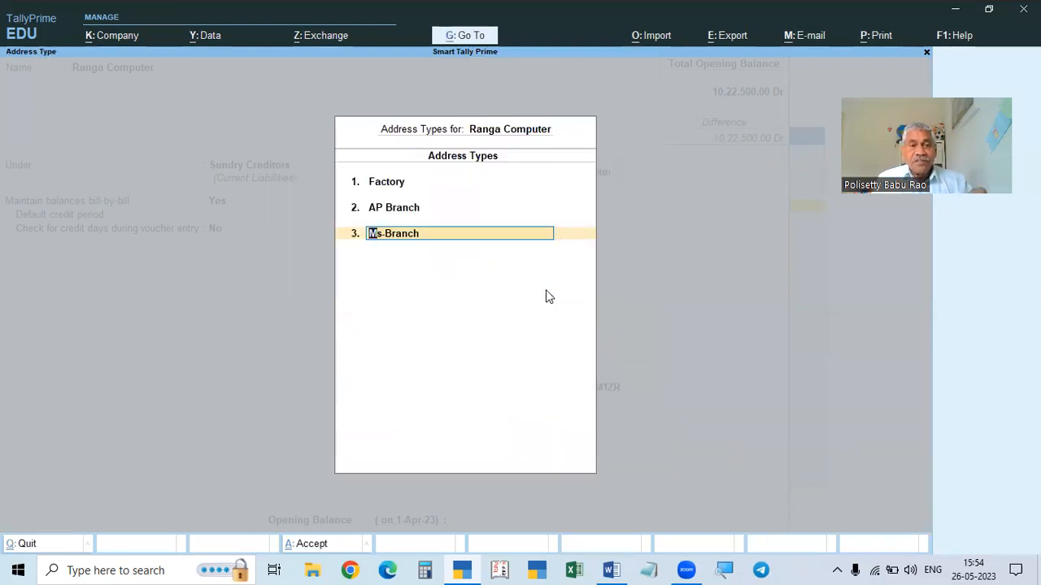
Step: Rename the third address type as Chennai Branch and keep its Mount Road, Chennai mailing and GST details
type("Chennai Branch")
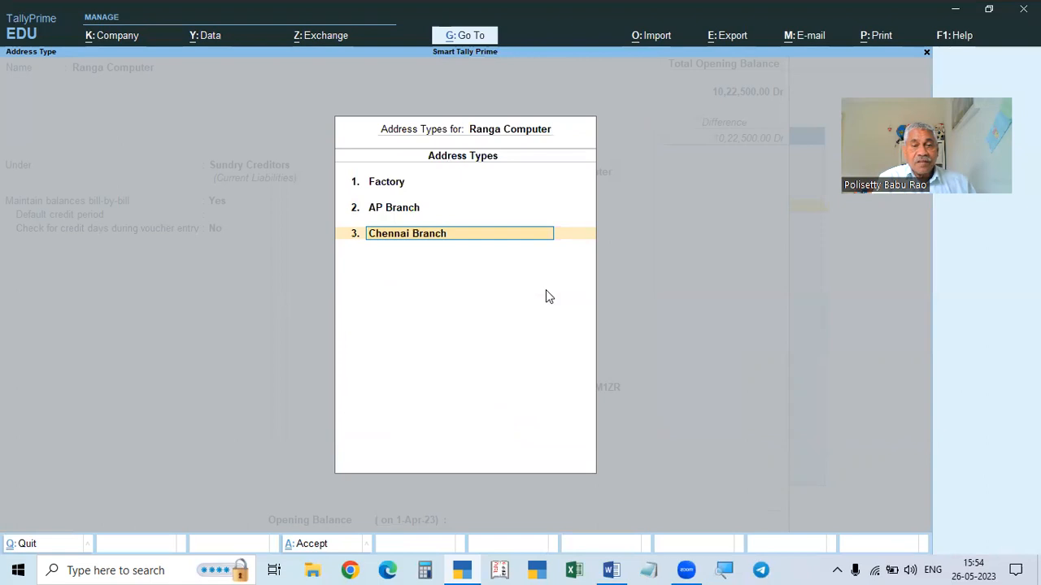
key("Return")
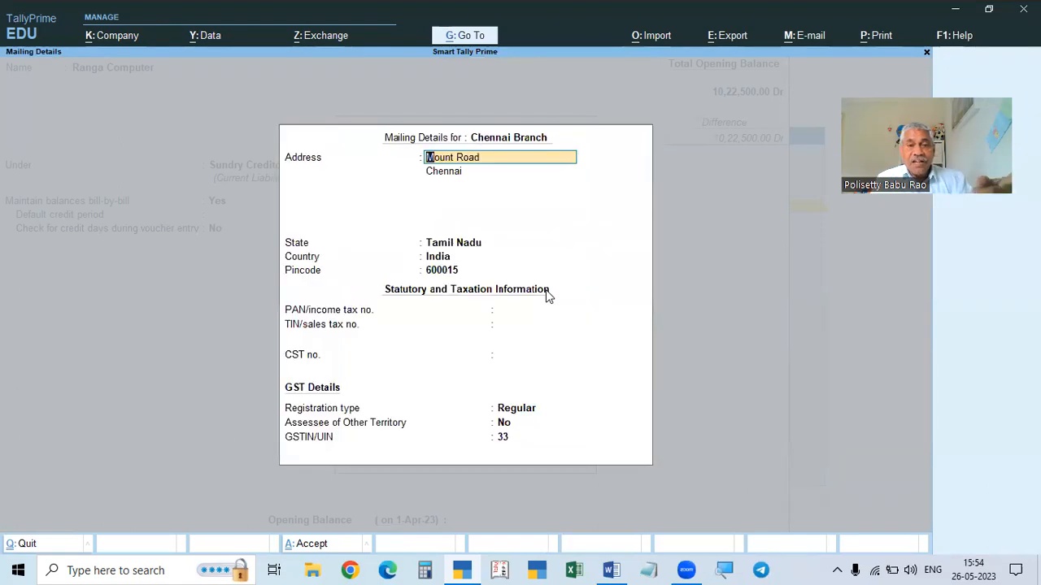
key("Return")
key("Return")
key("Return")
key("Return")
key("Return")
key("Return")
key("Return")
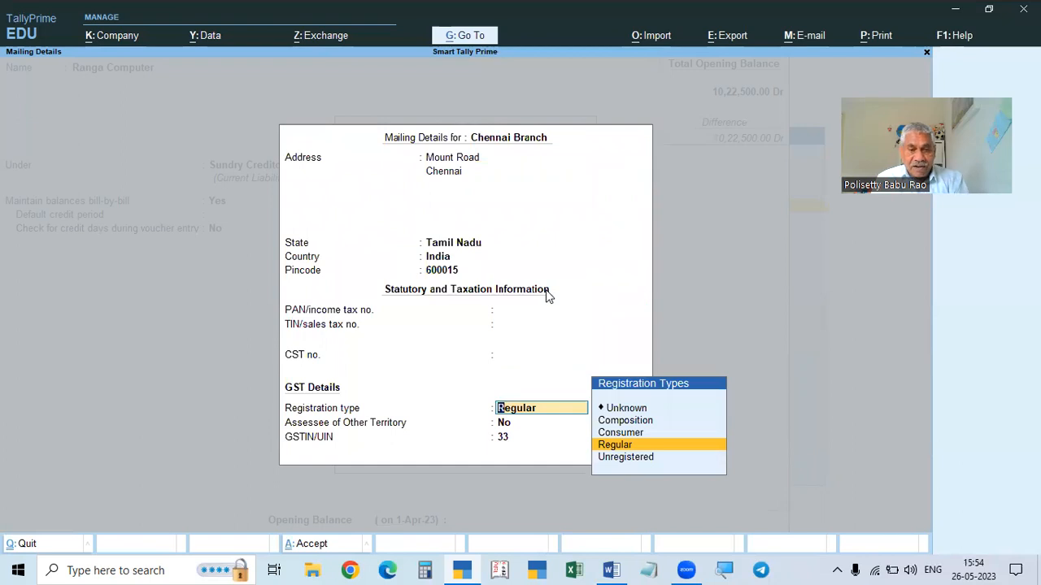
key("Return")
key("Return")
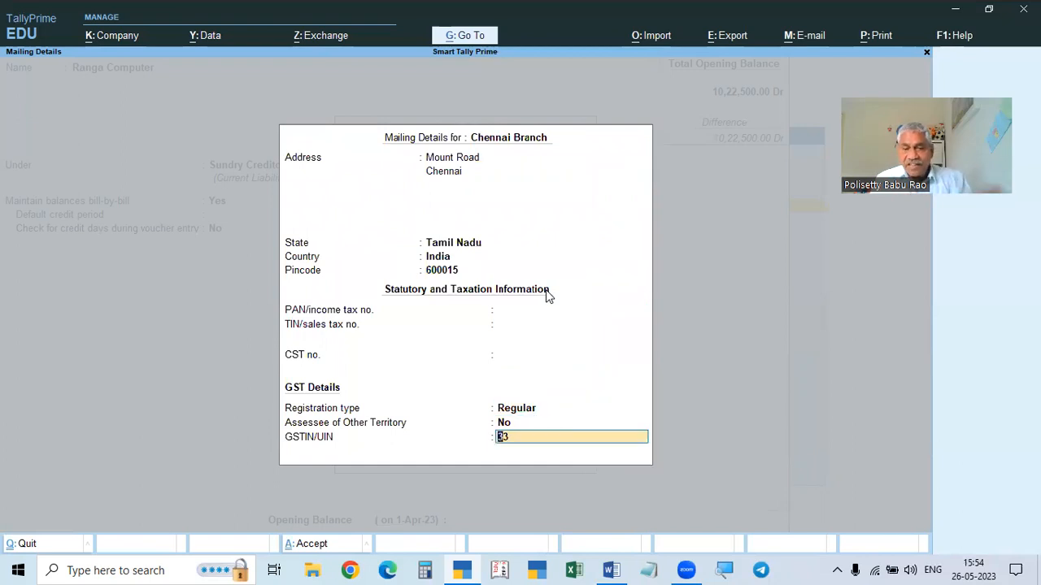
key("Return")
key("Return")
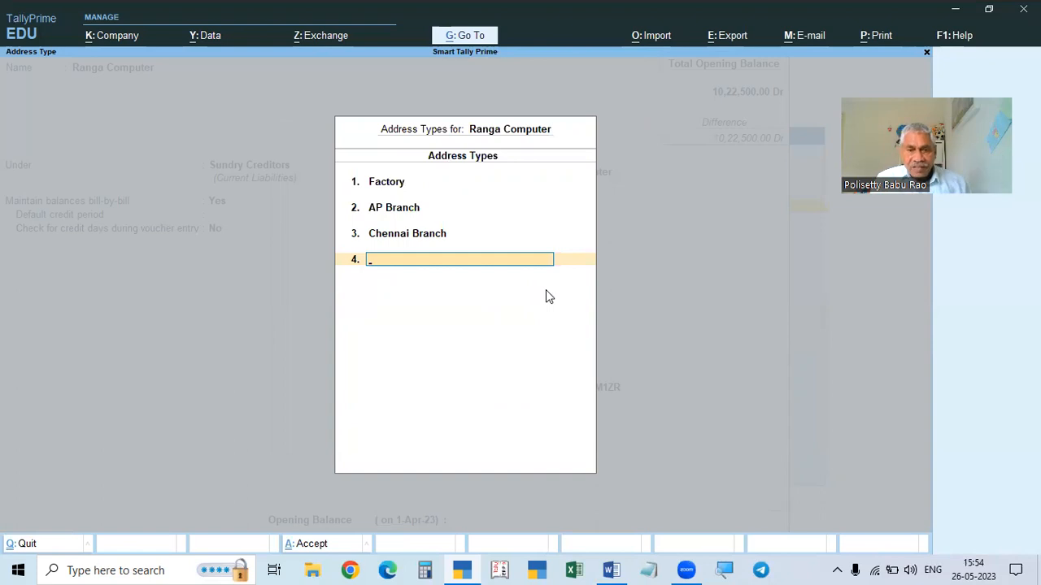
Step: Finish the address types, keep the Ranga Computer ledger's tax registration details, and save the ledger
key("Return")
key("Return")
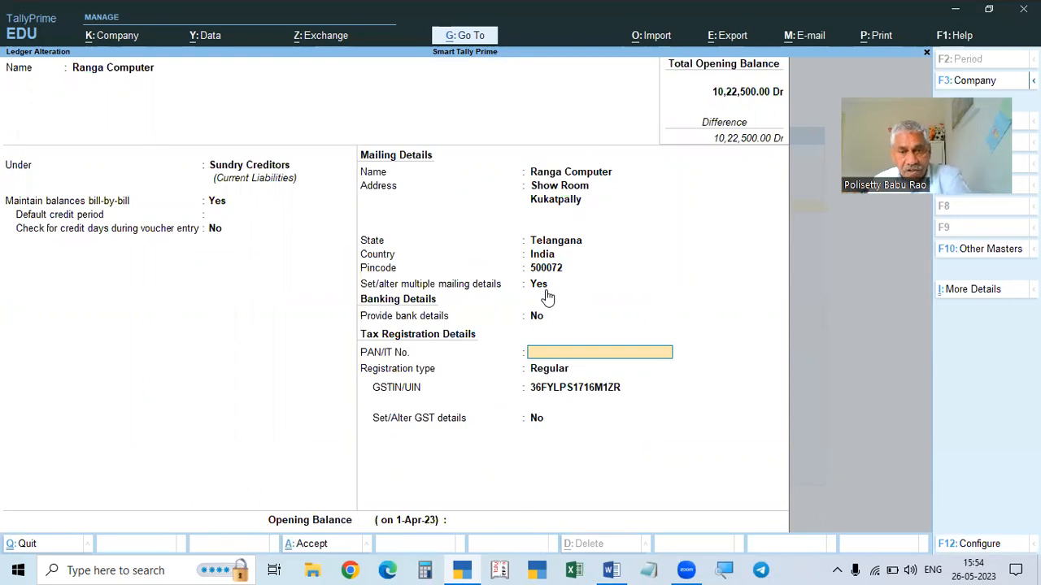
key("Return")
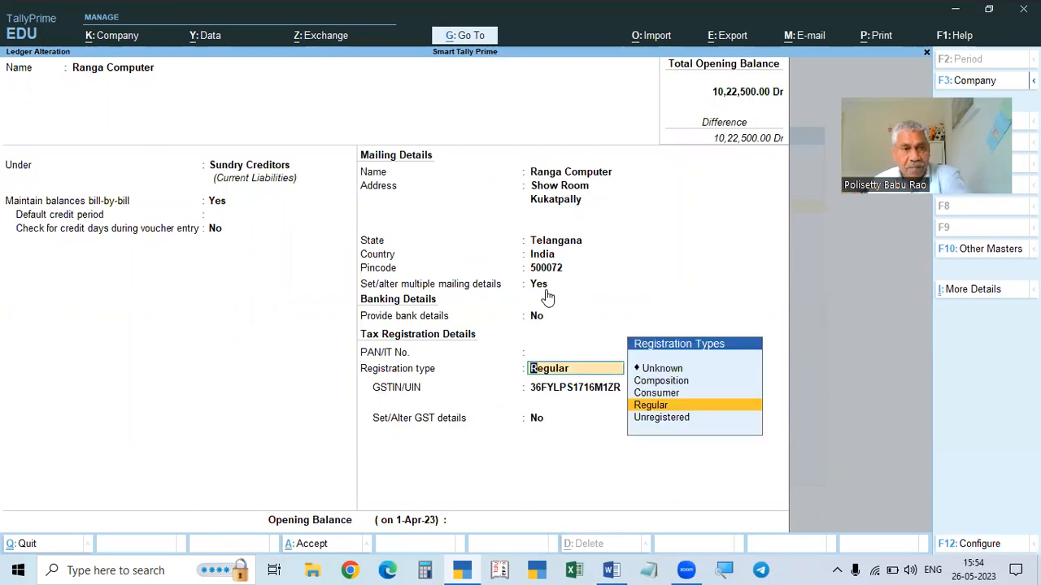
key("Return")
key("Return")
key("Return")
key("Return")
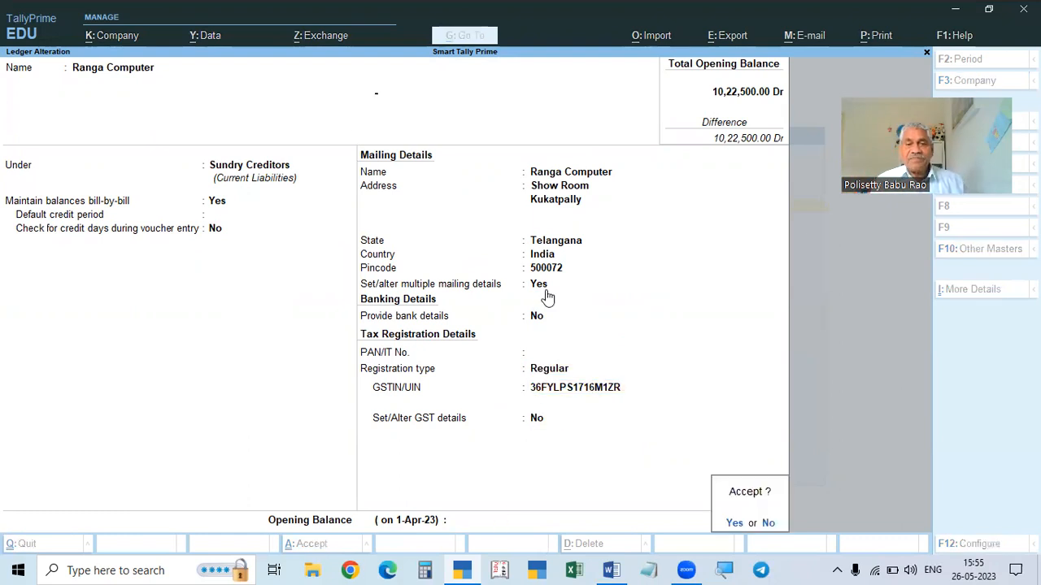
key("Return")
key("Escape")
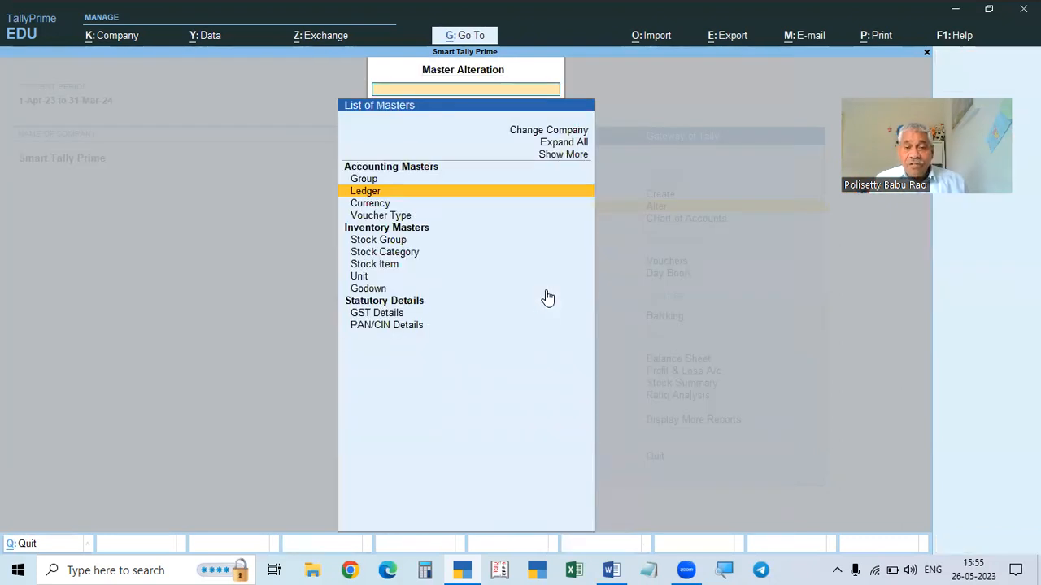
Step: Look through the list of ledgers down to Ranga Computer, then return to the Gateway of Tally
key("Return")
key("Down")
key("Down")
key("Down")
key("Down")
key("Down")
key("Down")
key("Down")
key("Down")
key("Down")
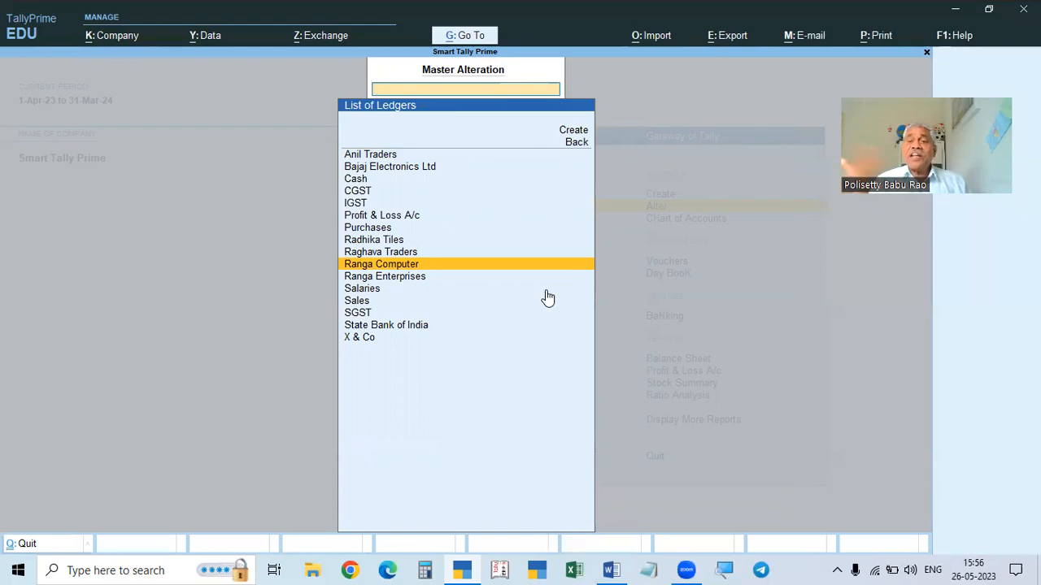
key("Escape")
key("Escape")
key("Escape")
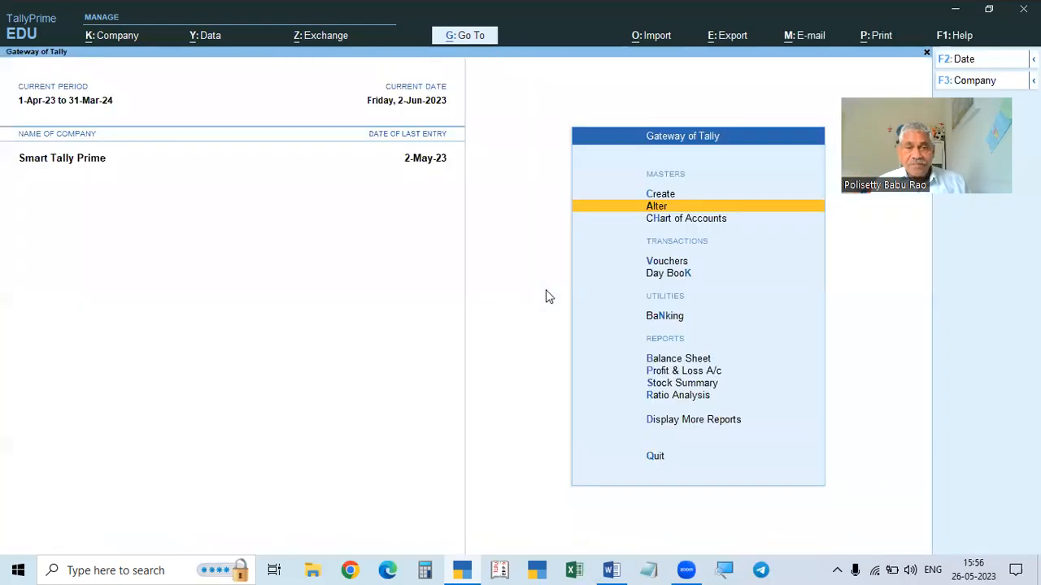
key("Escape")
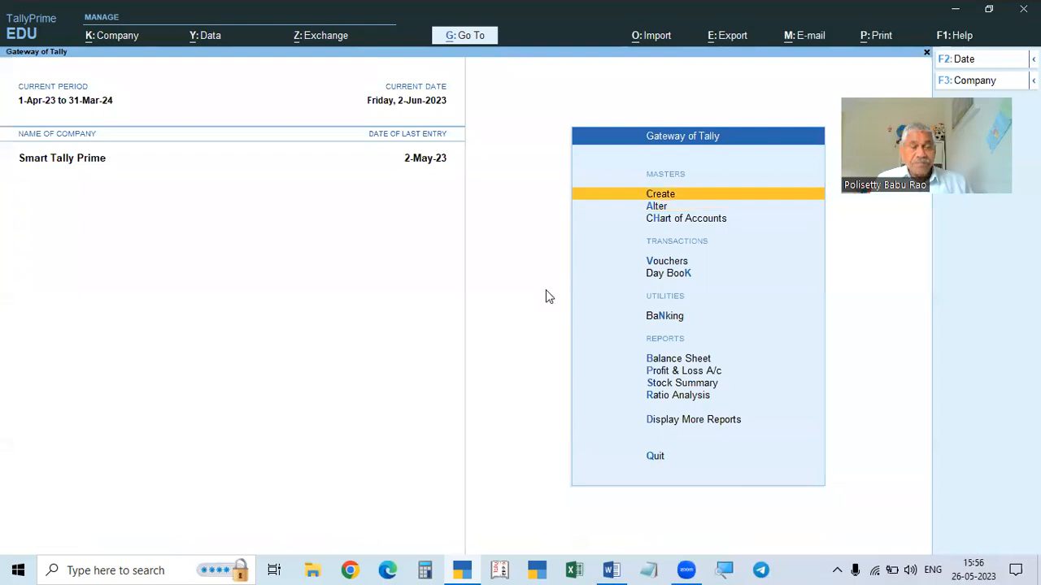
Step: Start a sales voucher dated 1-Jul-23
key("v")
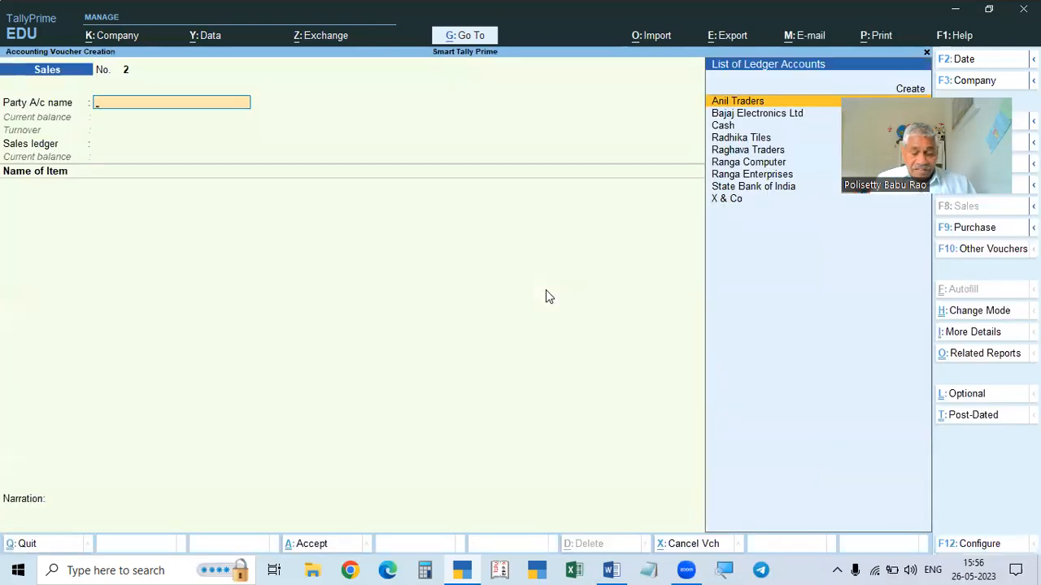
key("F2")
type("1.7.")
key("Return")
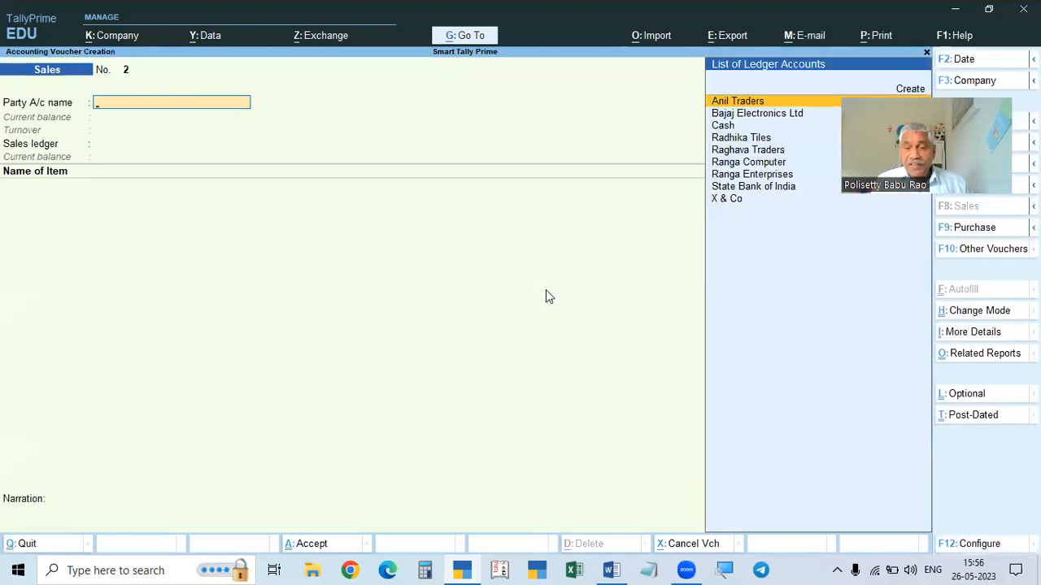
Step: Choose Ranga Computer as the sales voucher's party account and leave the dispatch details blank
key("Down")
key("Down")
key("Down")
key("Down")
key("Down")
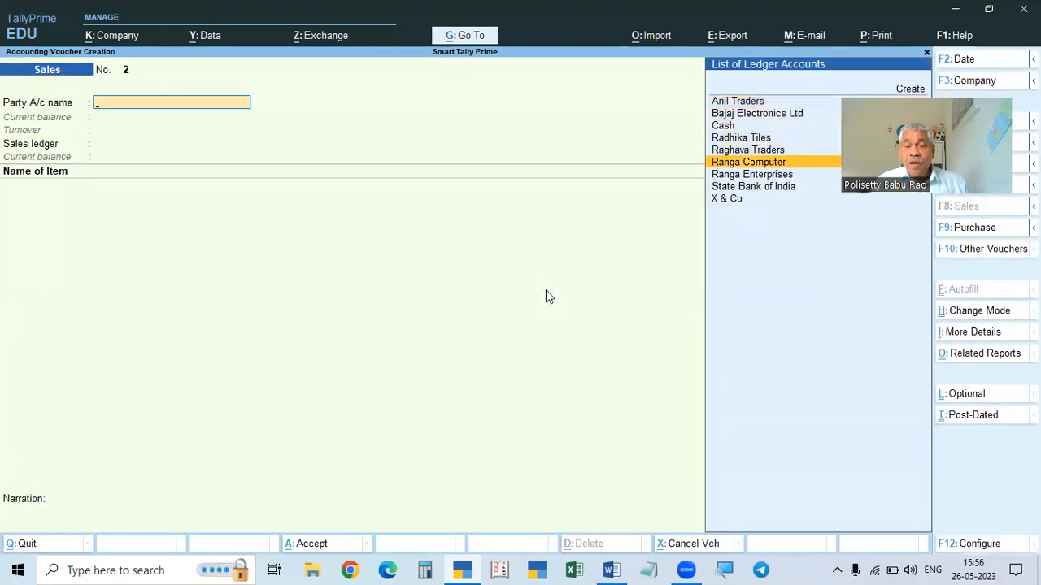
key("Return")
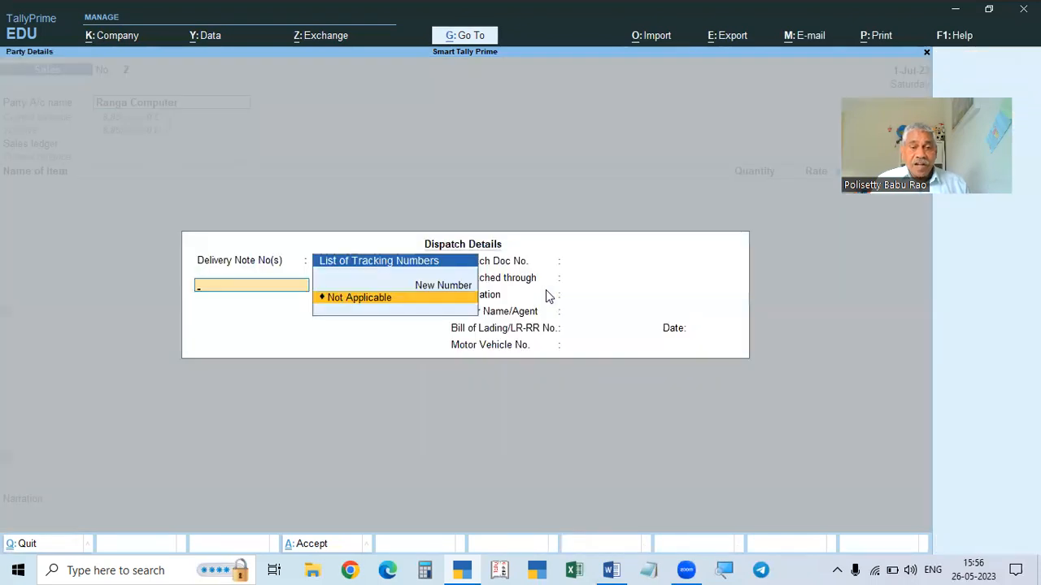
key("Escape")
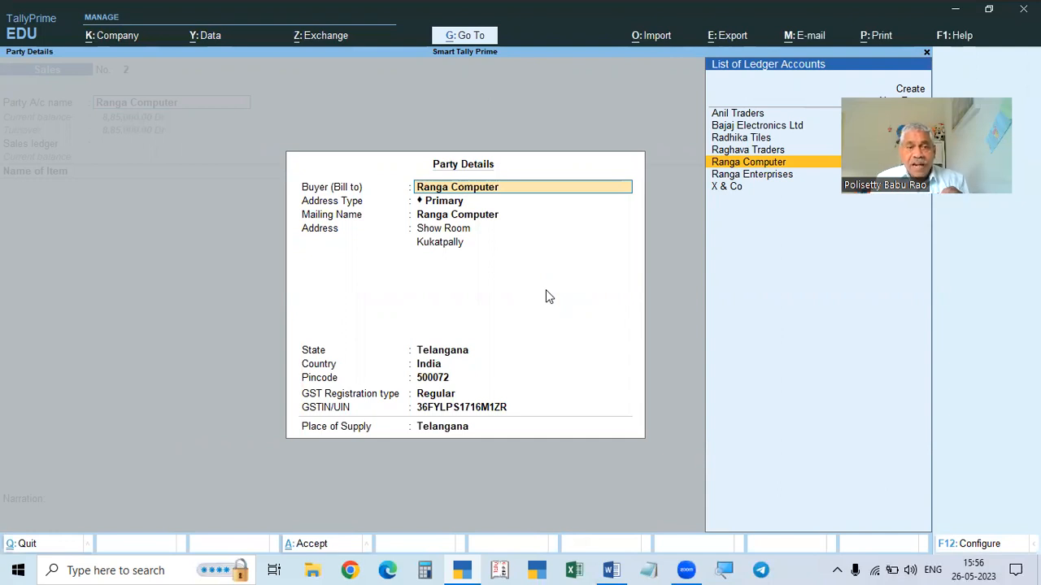
Step: Keep the Primary address type for buyer Ranga Computer and accept the party details
key("Return")
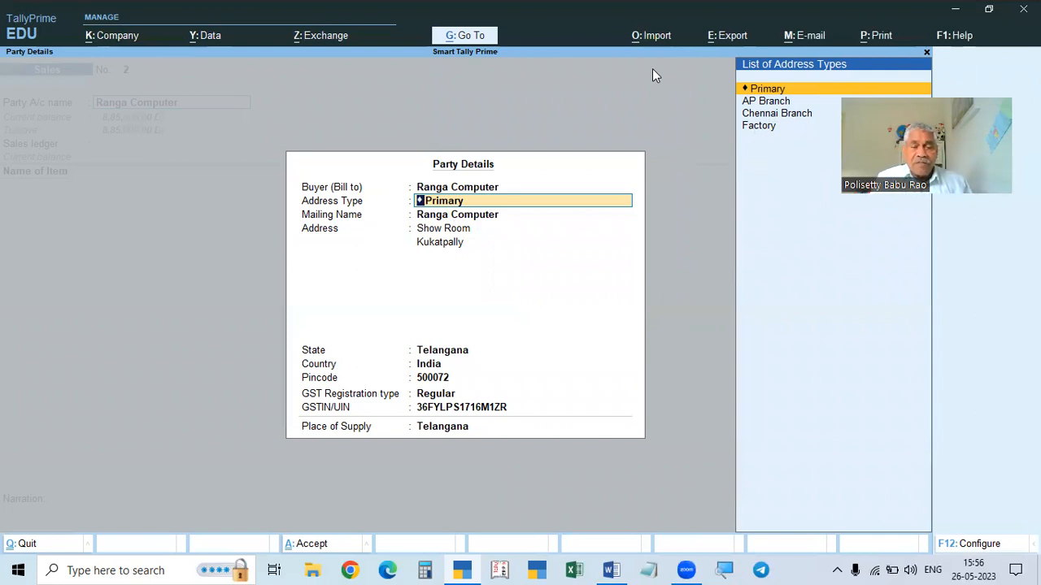
key("Return")
key("Return")
key("Return")
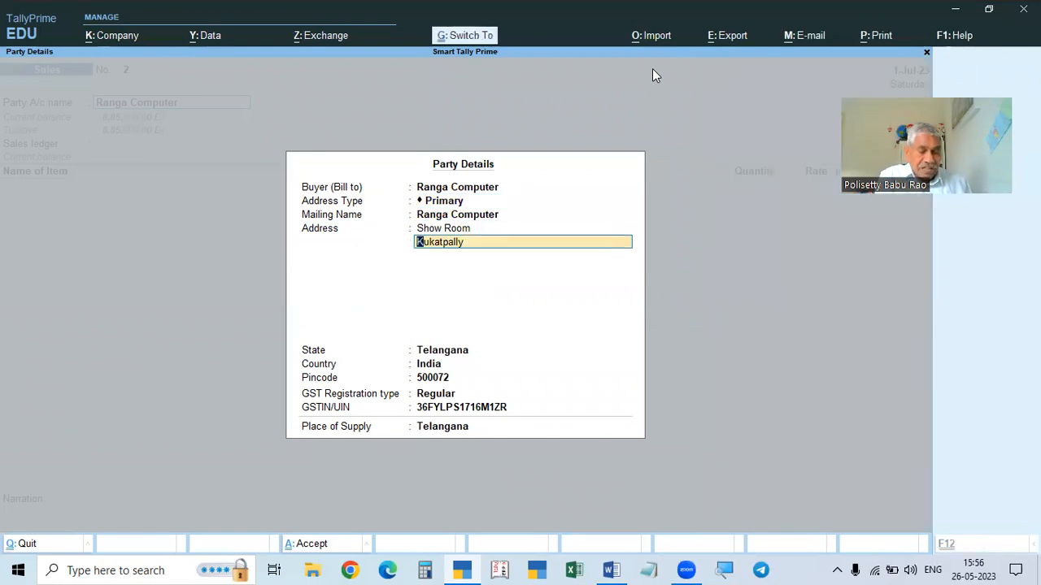
key("ctrl+a")
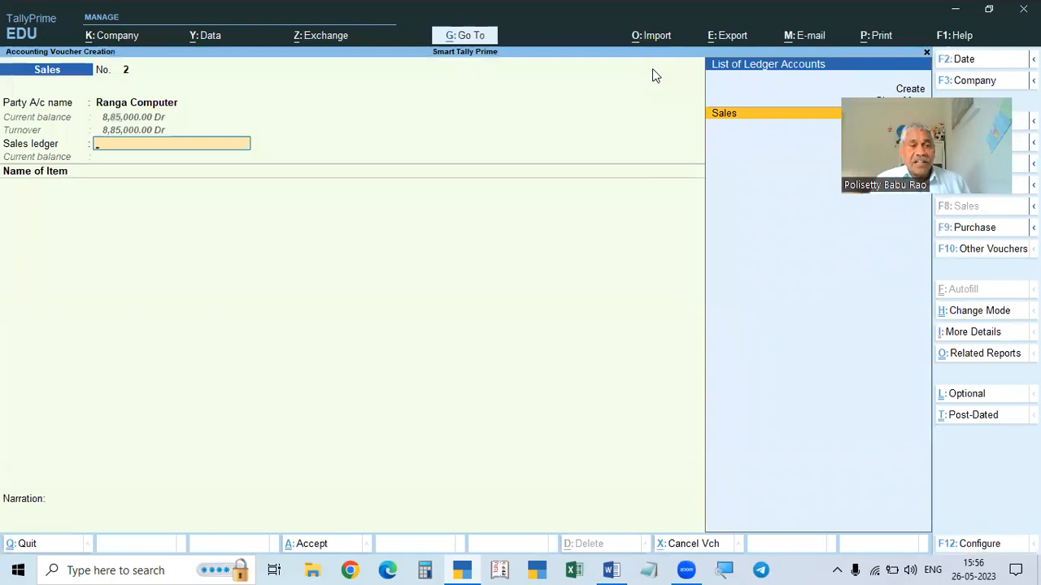
Step: Choose Sales as the voucher's sales ledger and reopen Ranga Computer's party details
key("Return")
key("Escape")
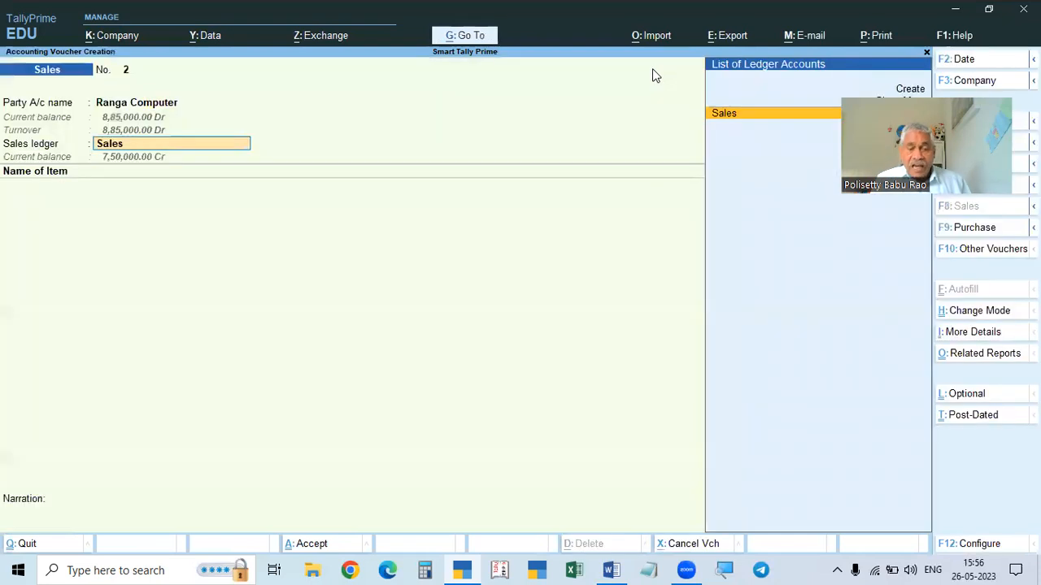
key("shift+Tab")
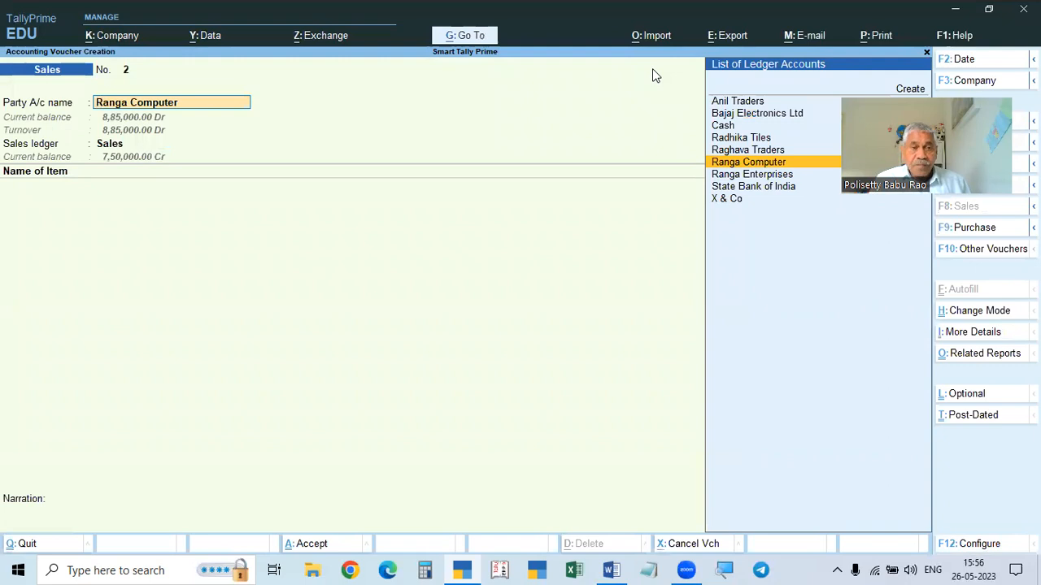
key("Return")
key("ctrl+a")
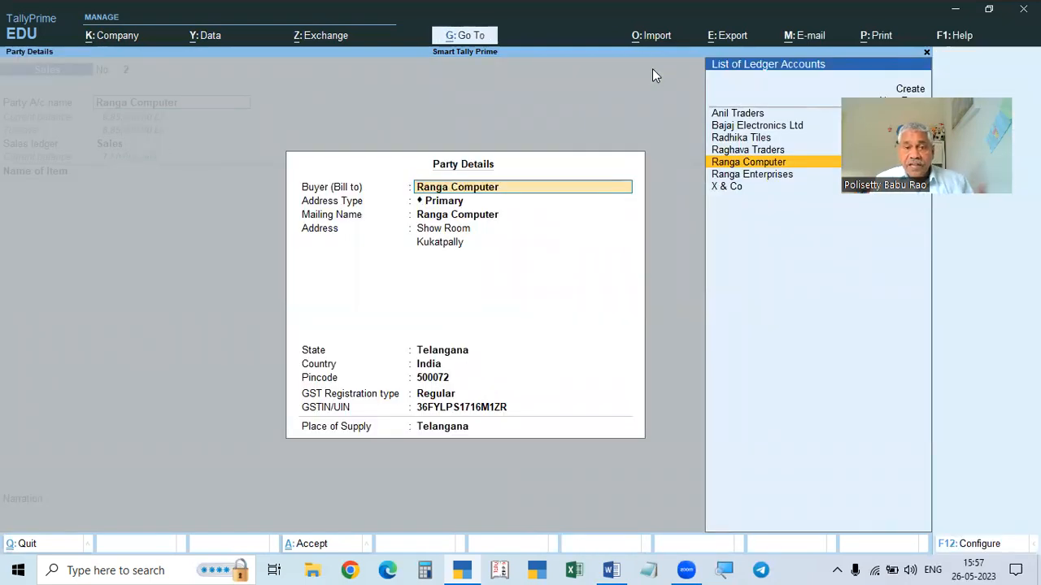
Step: Change buyer Ranga Computer's address type to AP Branch and accept the party details
key("Down")
key("Up")
key("Return")
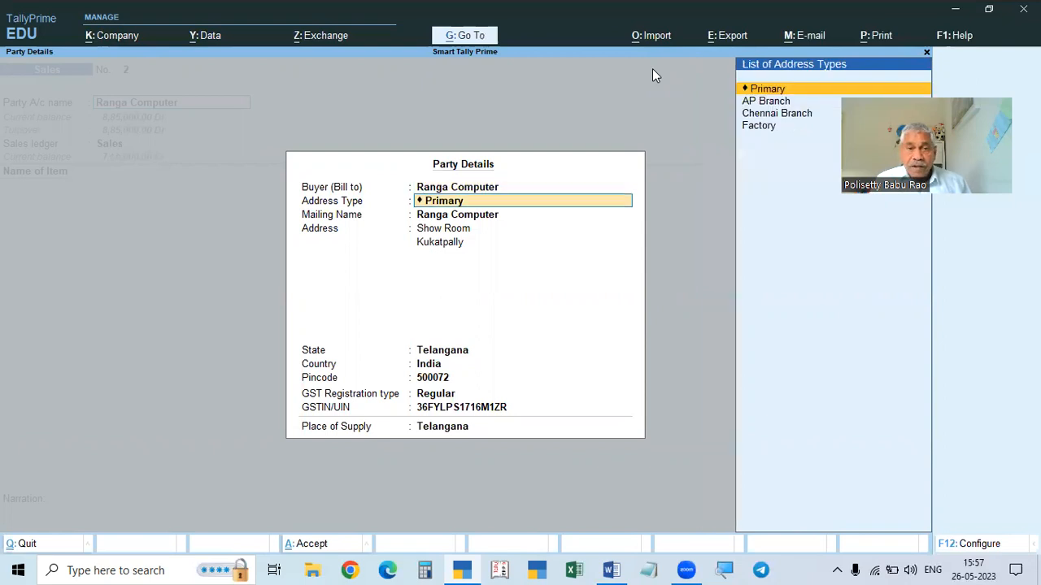
key("Down")
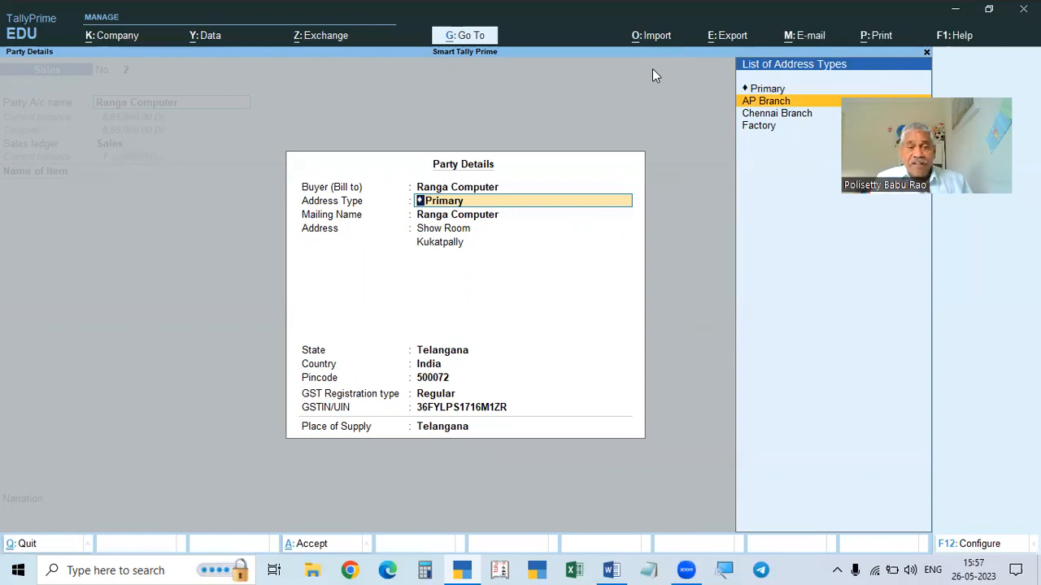
key("Return")
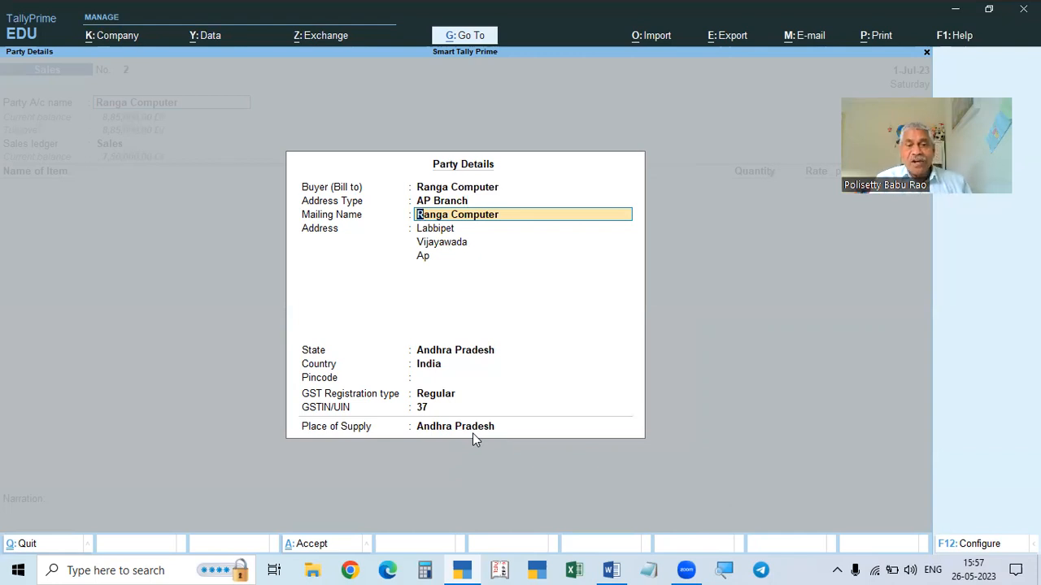
key("Return")
key("Return")
key("Return")
key("Return")
key("Return")
key("Return")
key("Return")
key("Return")
key("Return")
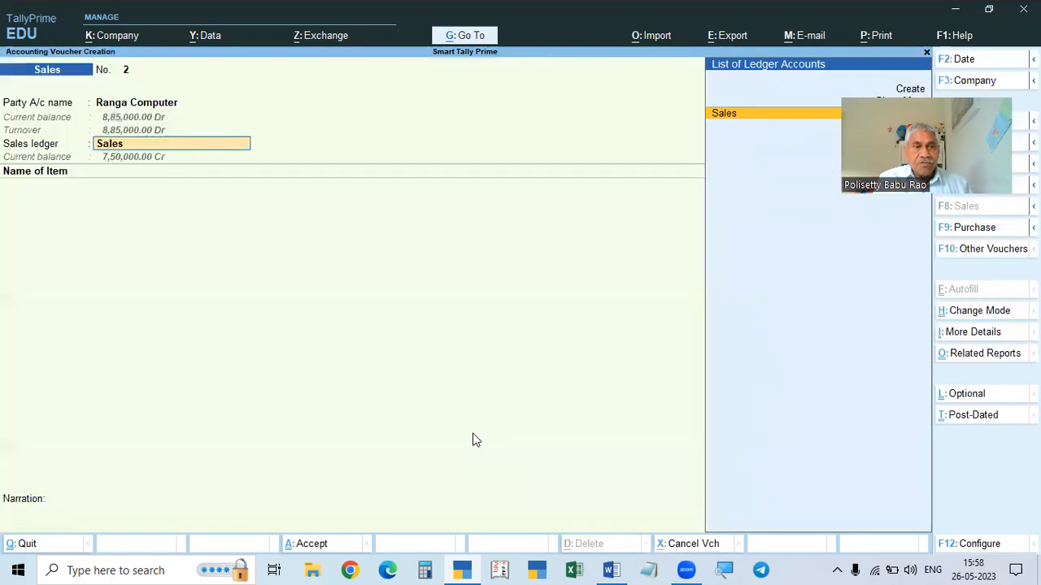
Step: Add stock item Sony TV 20" to the sales voucher with the tracking number Not Applicable
key("Return")
key("Return")
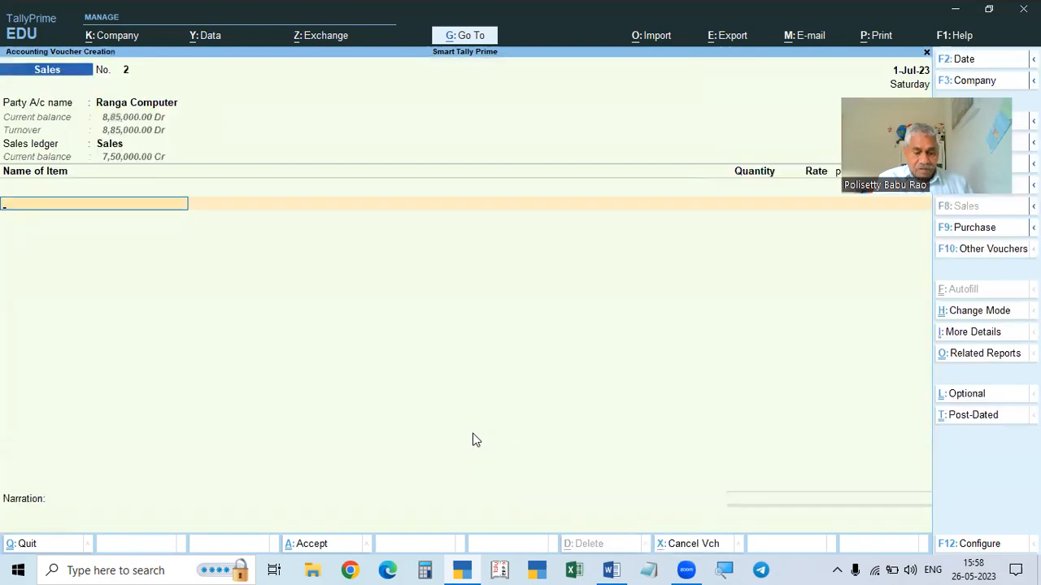
key("Down")
key("Down")
key("Down")
key("Down")
key("Down")
key("Down")
key("Down")
key("Return")
key("Return")
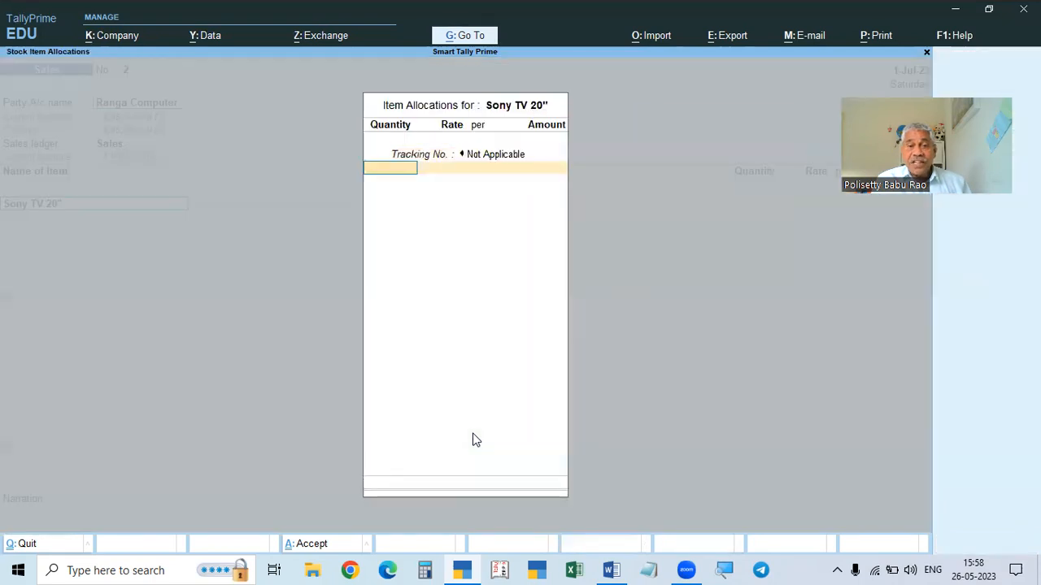
Step: Allocate 20 nos of Sony TV 20" at a rate of 25,000 and end the item list
type("20")
key("Return")
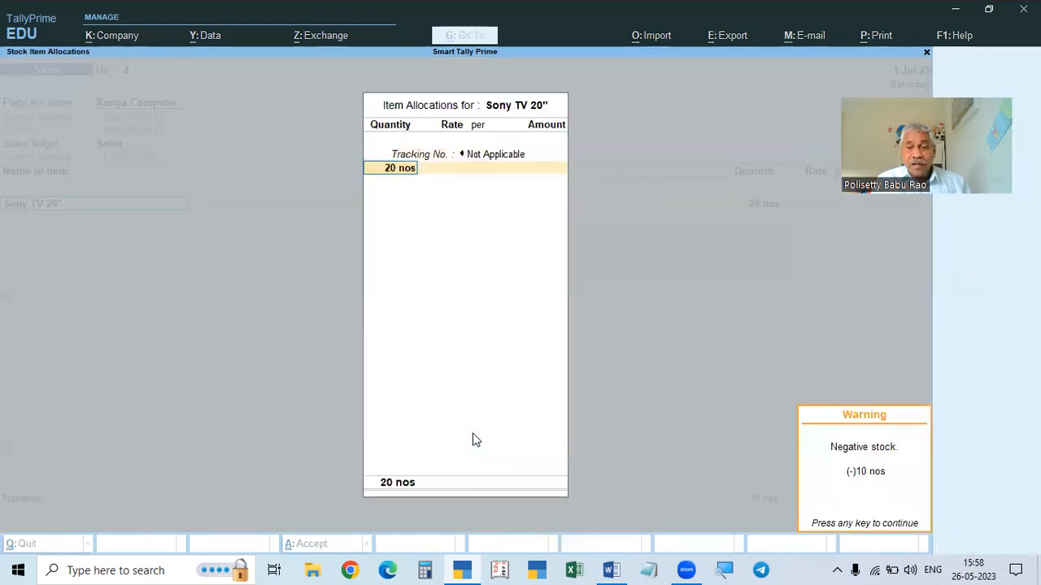
key("Return")
type("22")
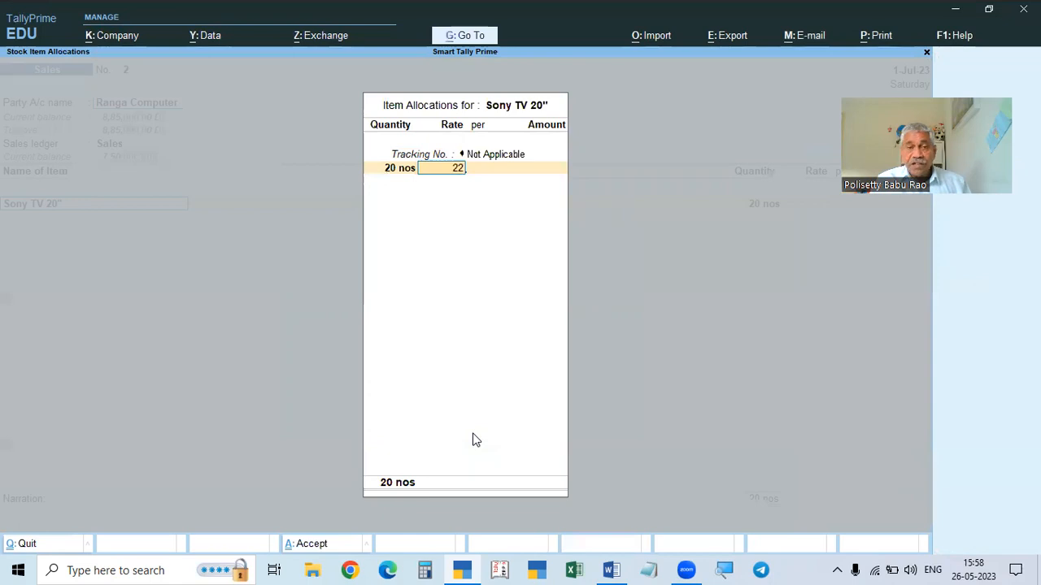
key("BackSpace")
type("5000")
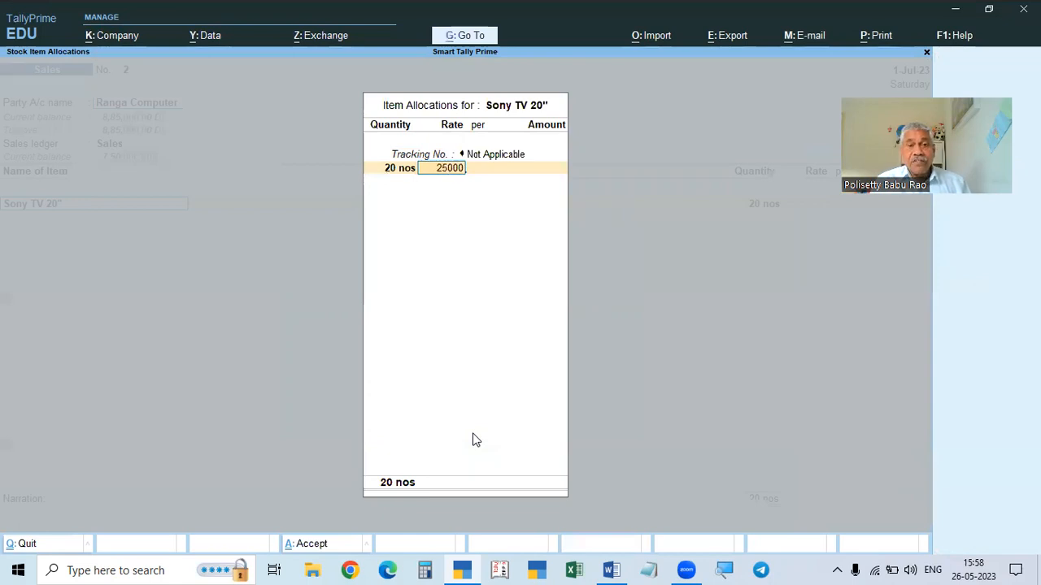
key("Return")
key("Return")
key("Return")
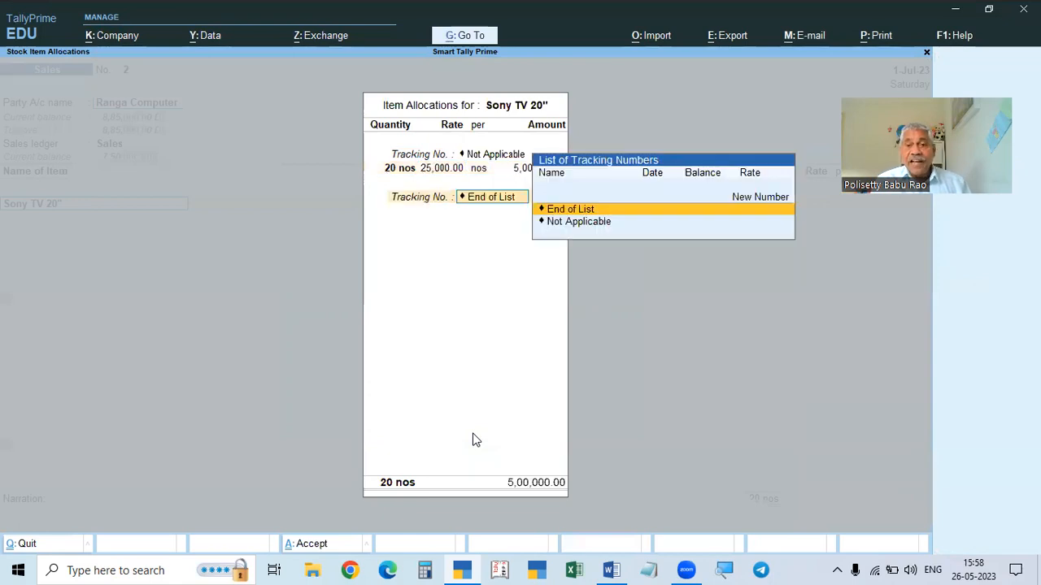
key("Return")
key("Return")
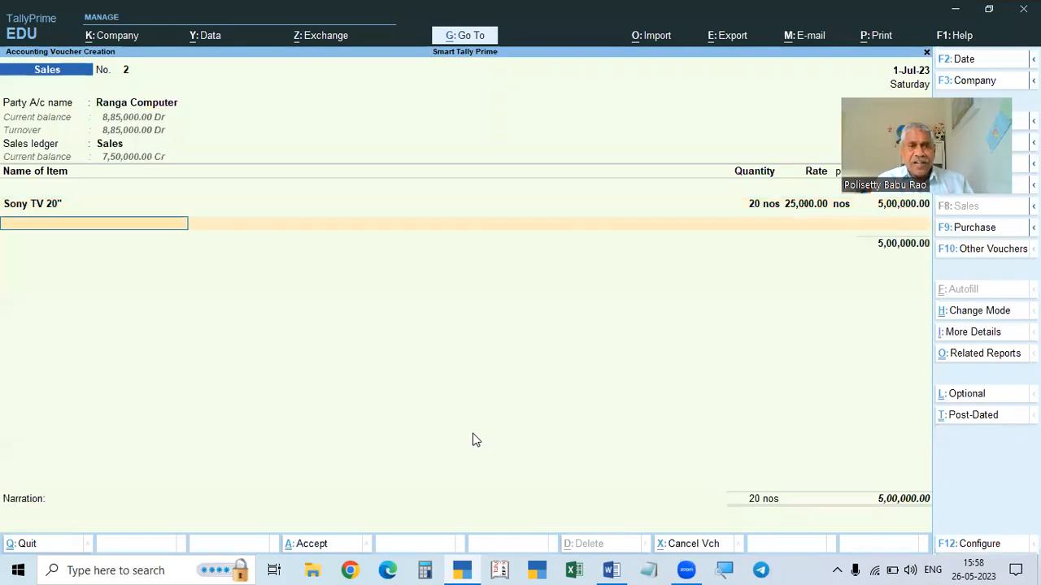
key("Return")
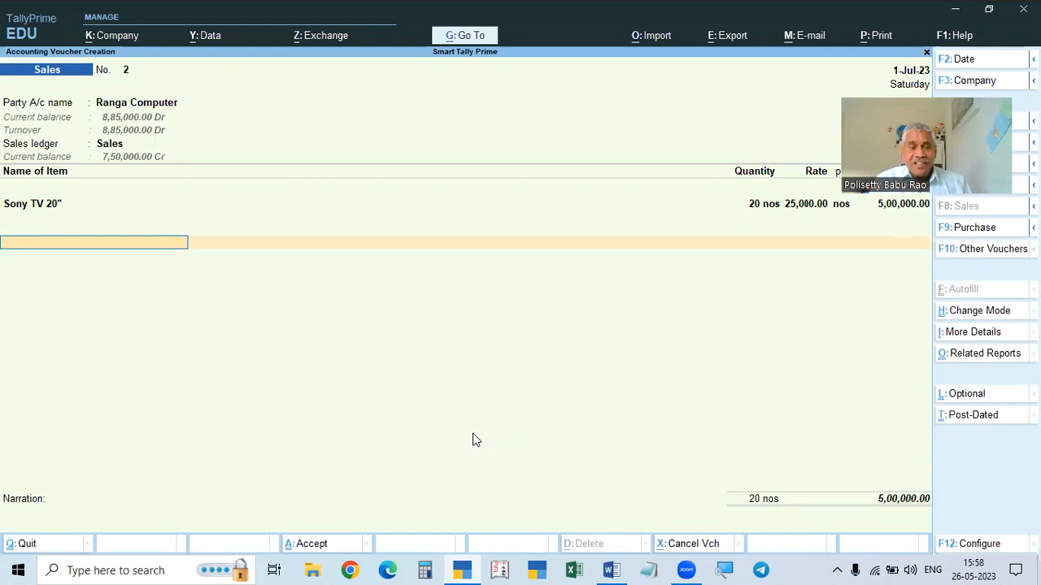
type("Cgst")
key("Return")
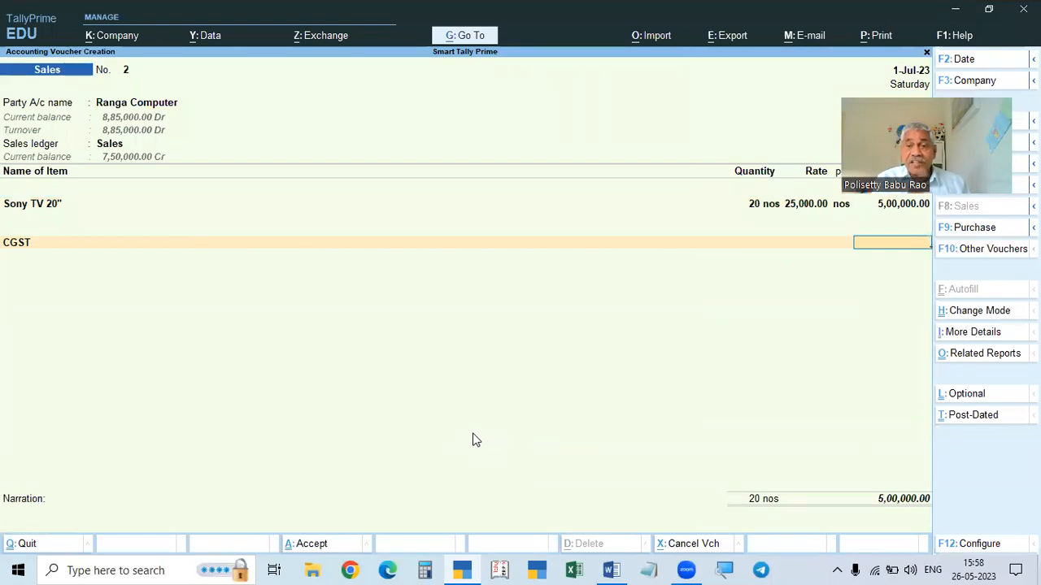
key("BackSpace")
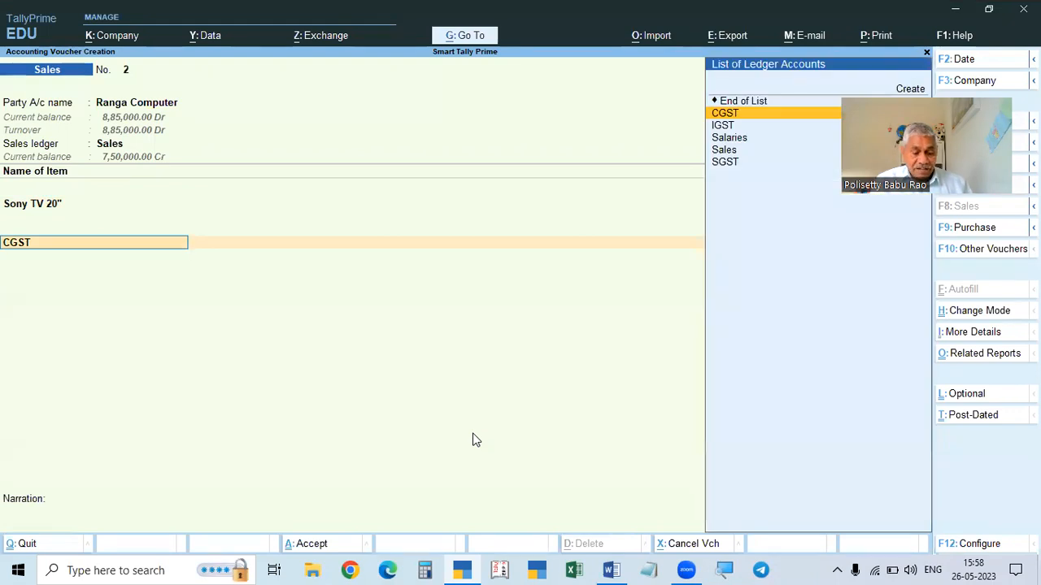
Step: Add the IGST ledger below the Sony TV 20" line of the sales voucher
type("Igst")
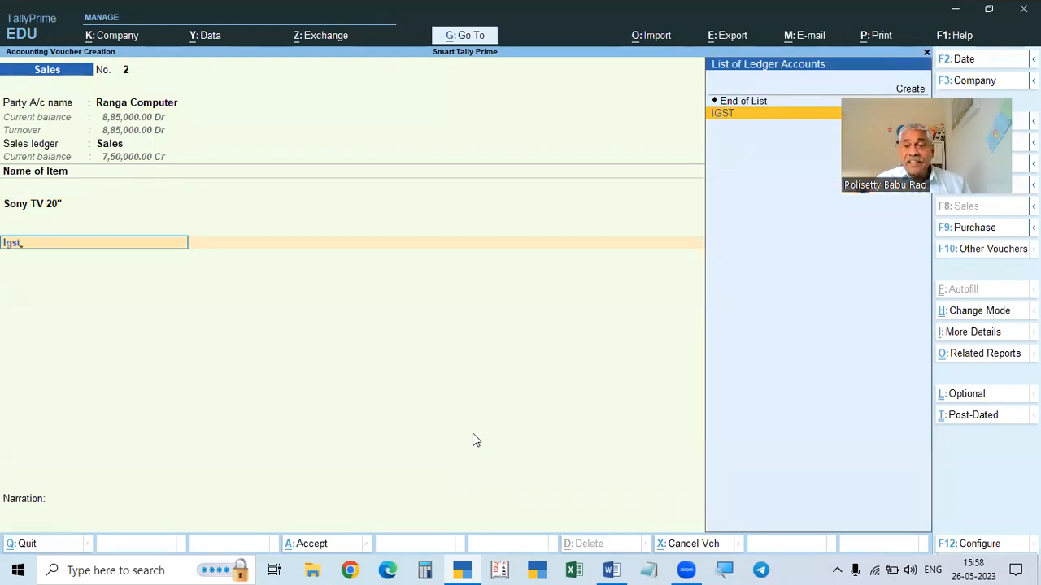
key("Return")
key("Return")
key("Return")
Step: Keep New Ref 2 as Ranga Computer's bill-wise reference for the full amount and save the sales voucher
key("Return")
key("Return")
key("Return")
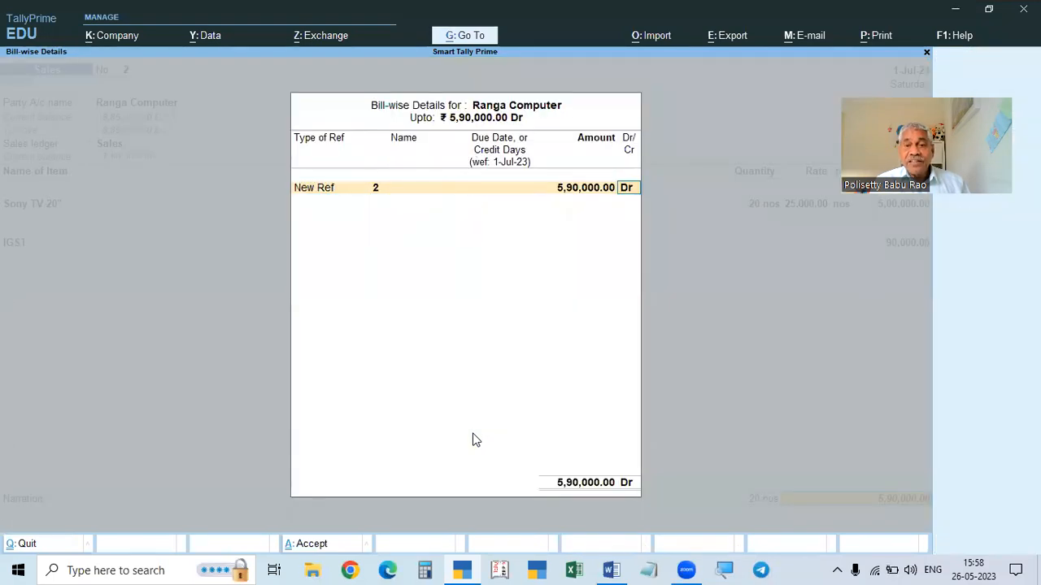
key("Return")
key("Return")
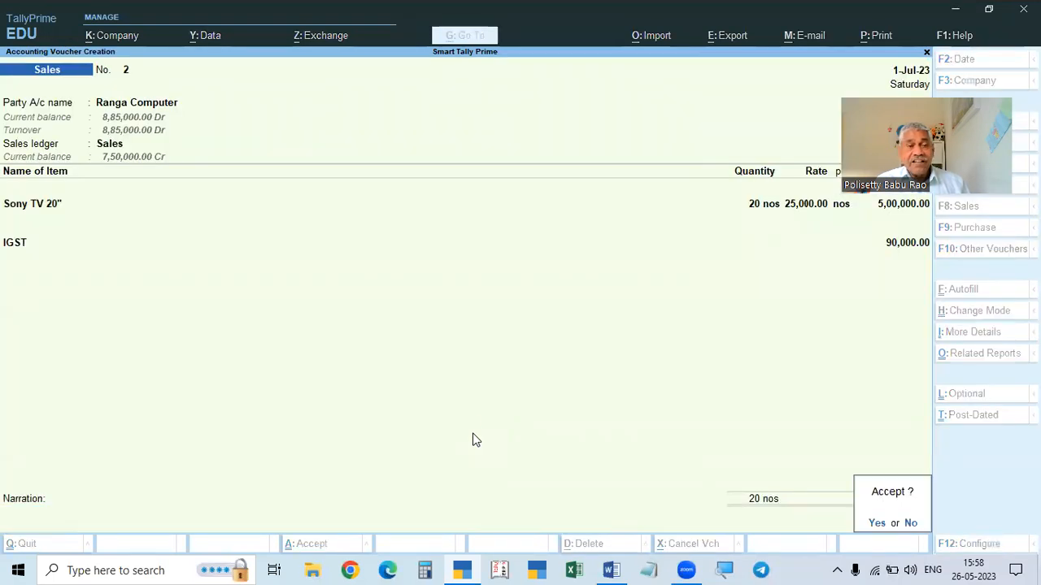
key("Return")
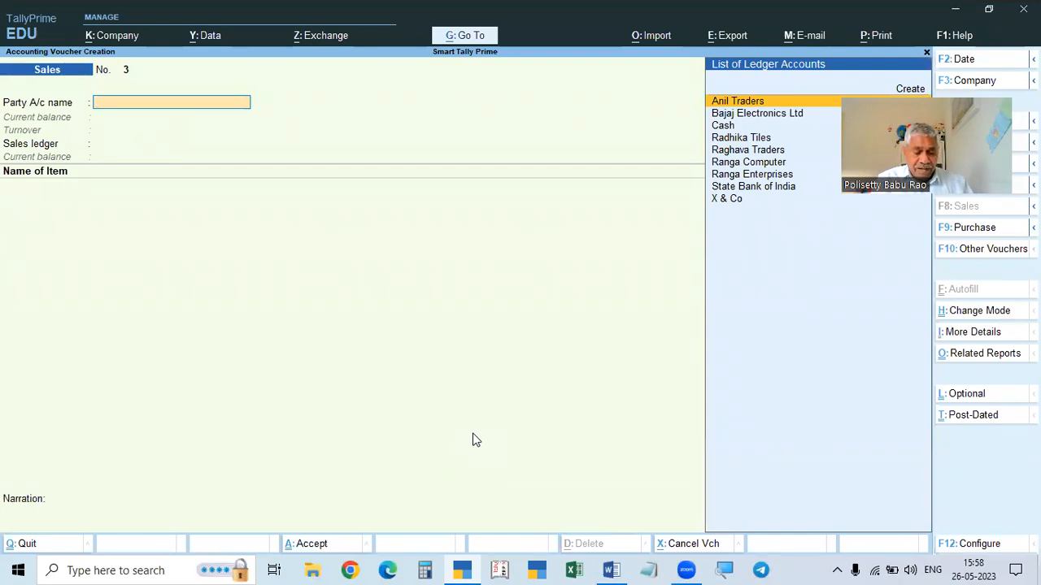
Step: Choose Ranga Computer as the party account of sales voucher 3 and skip the dispatch details
type("Rang")
key("Return")
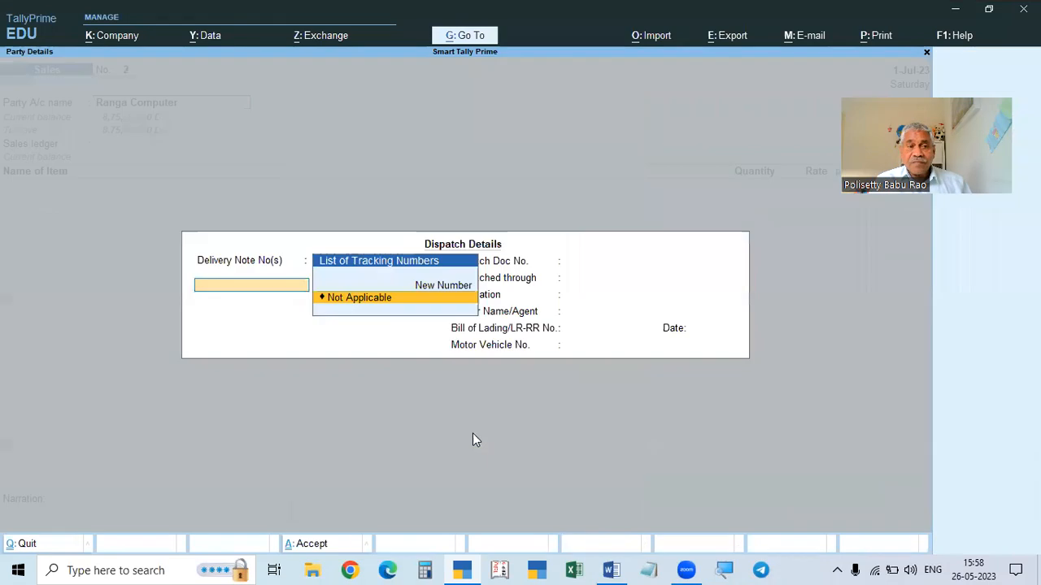
key("Escape")
key("Return")
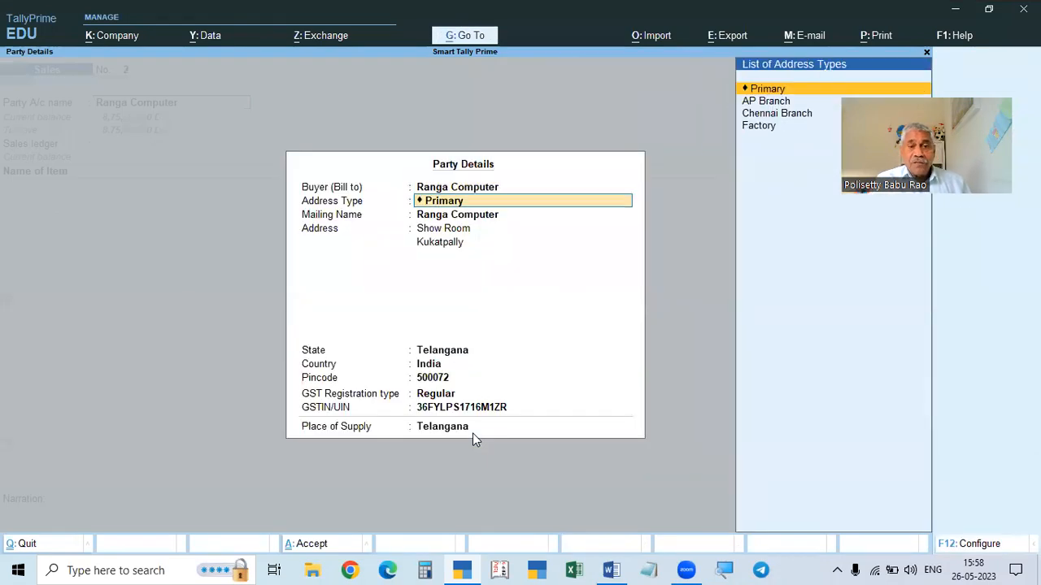
Step: Set the buyer's address type to Factory and accept the party details
key("Down")
key("Down")
key("Down")
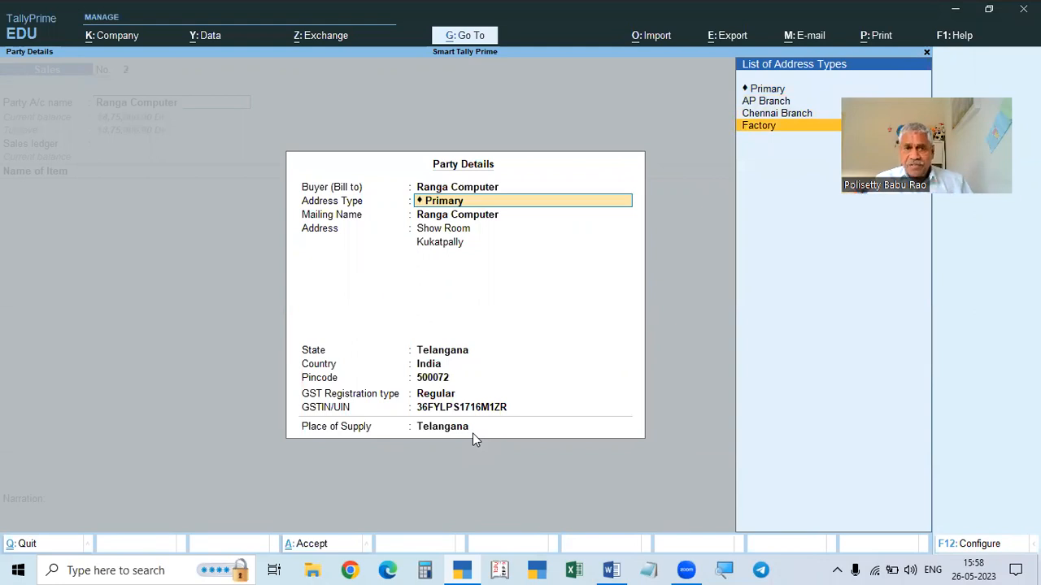
key("Return")
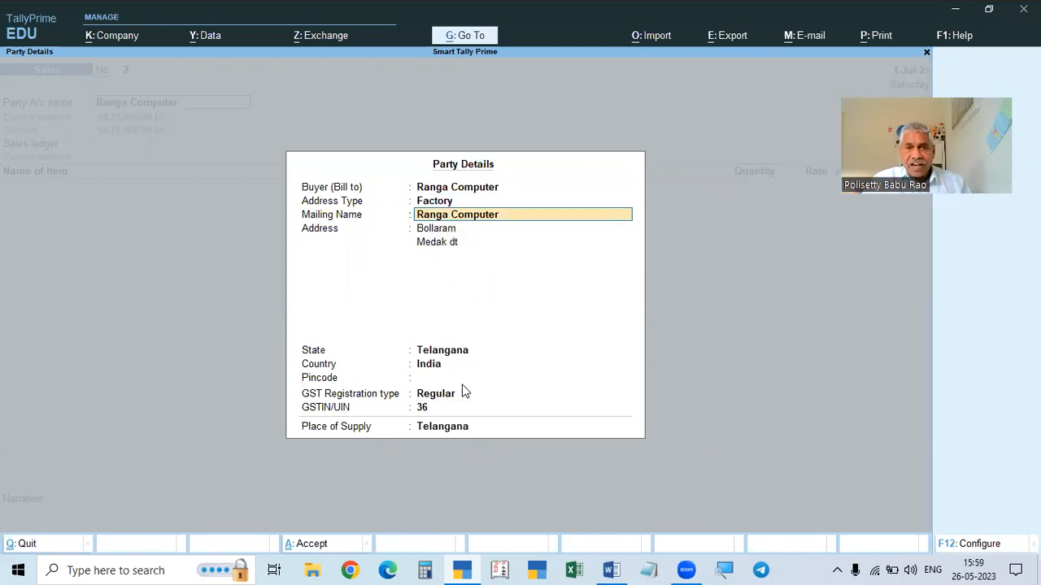
key("Return")
key("ctrl+a")
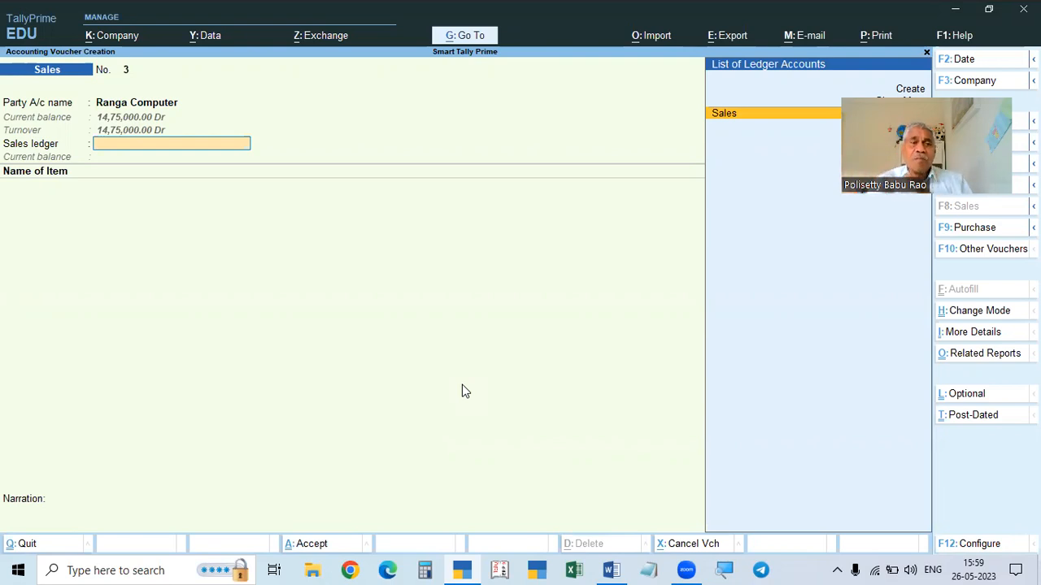
Step: Choose Sales as the sales ledger, leave the tax classification blank, and add stock item Logitech Mouse without a tracking number
key("Return")
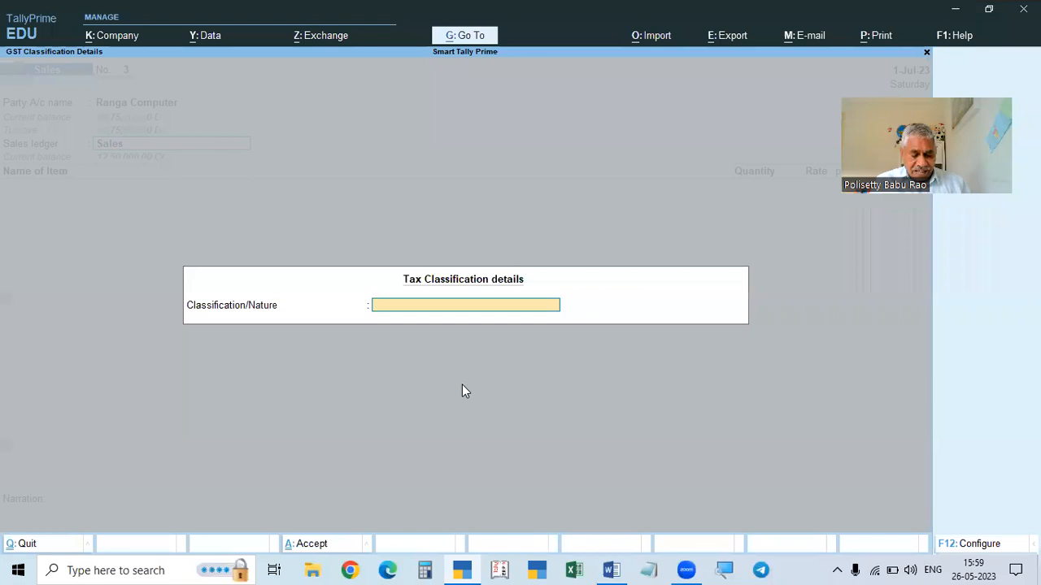
key("Return")
key("Down")
key("Down")
key("Down")
key("Down")
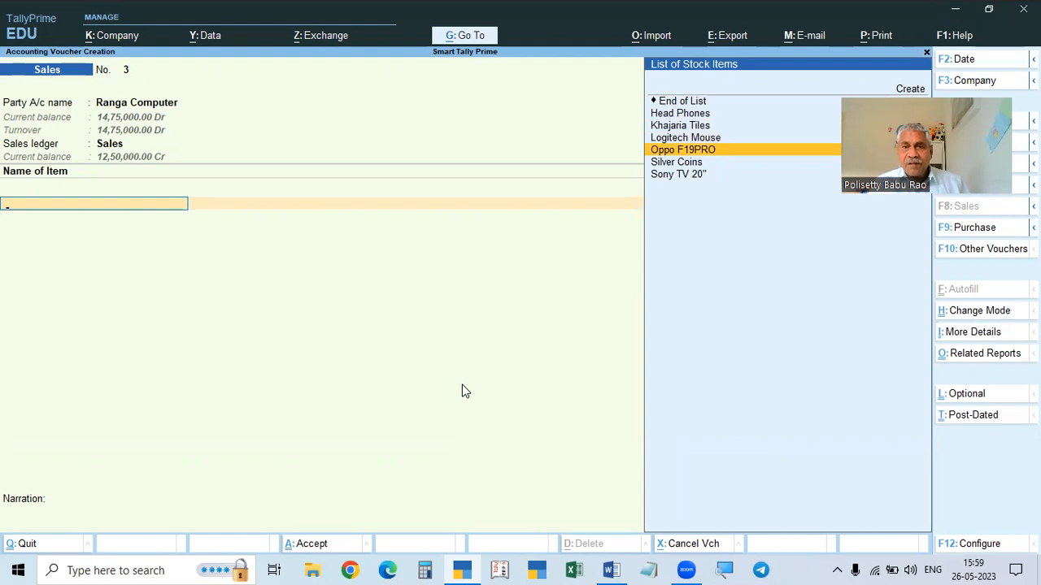
key("Up")
key("Return")
key("Return")
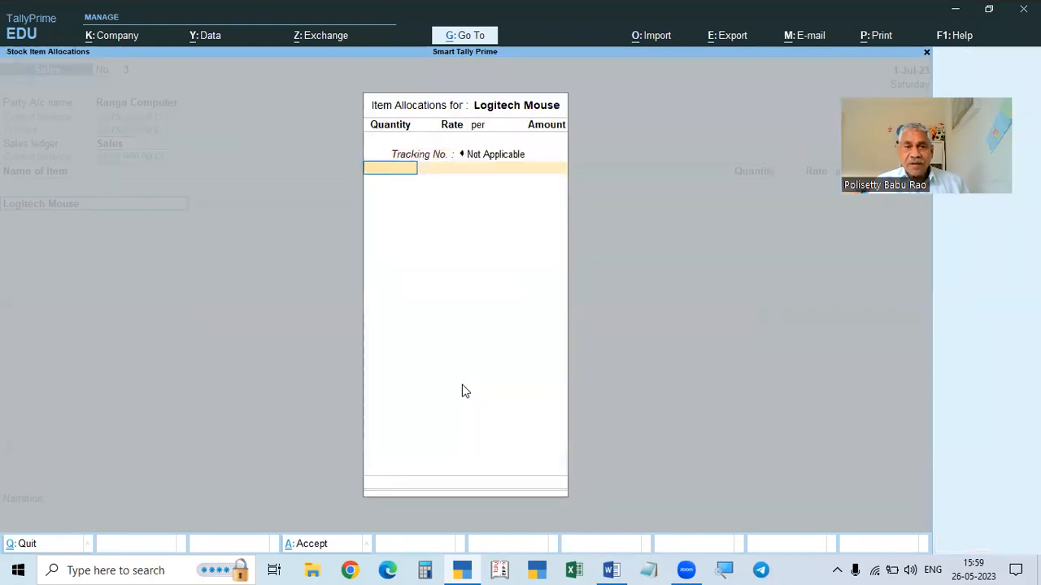
Step: Allocate 50 nos of Logitech Mouse at a rate of 100 and end the item list
type("50")
key("Return")
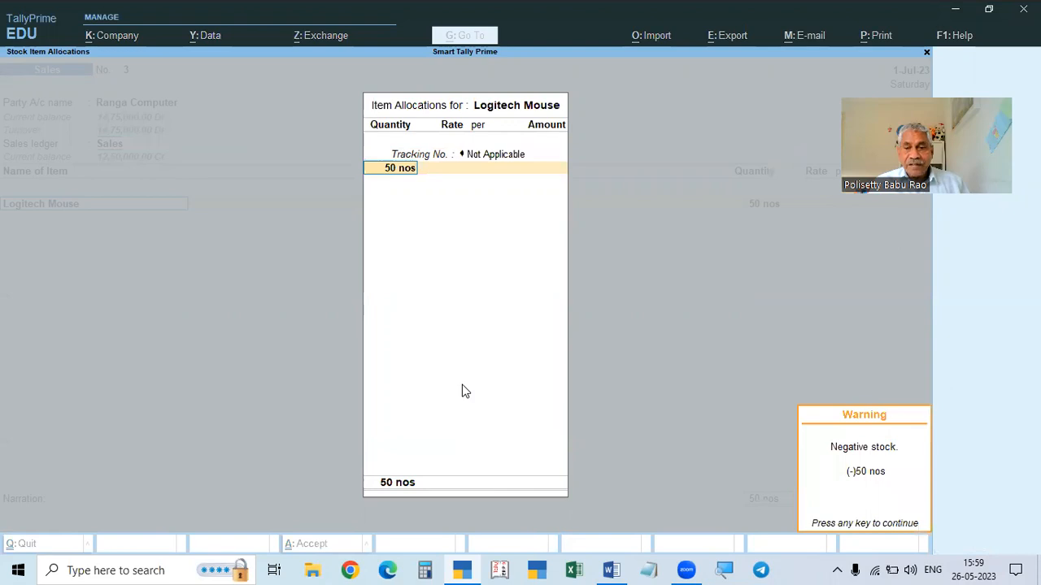
key("Return")
type("100")
key("Return")
key("Return")
key("Return")
key("Return")
key("Return")
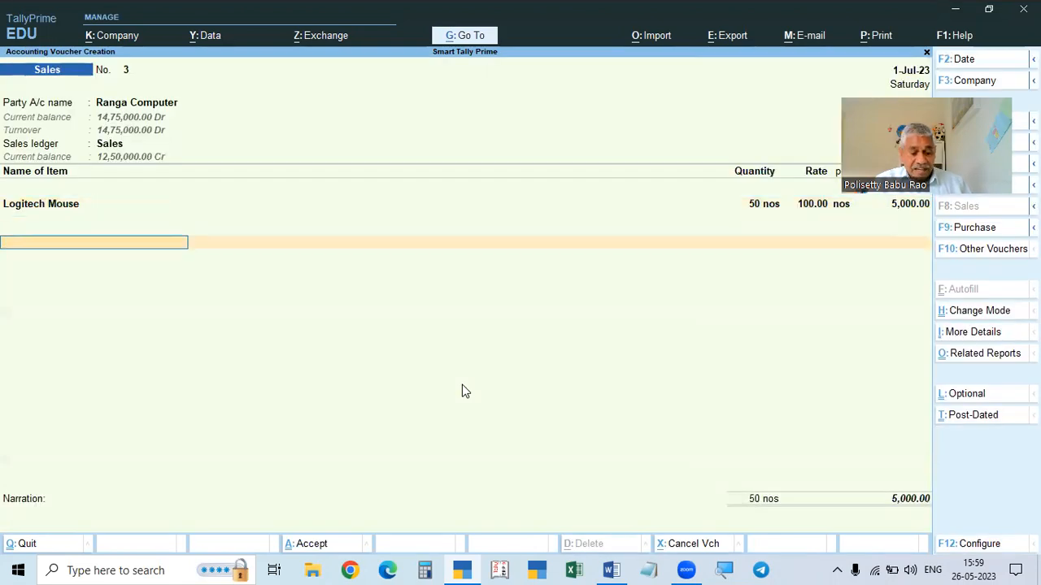
Step: Add the CGST and SGST ledgers below the Logitech Mouse line
type("Cgst")
key("Return")
key("Return")
type("Sgst")
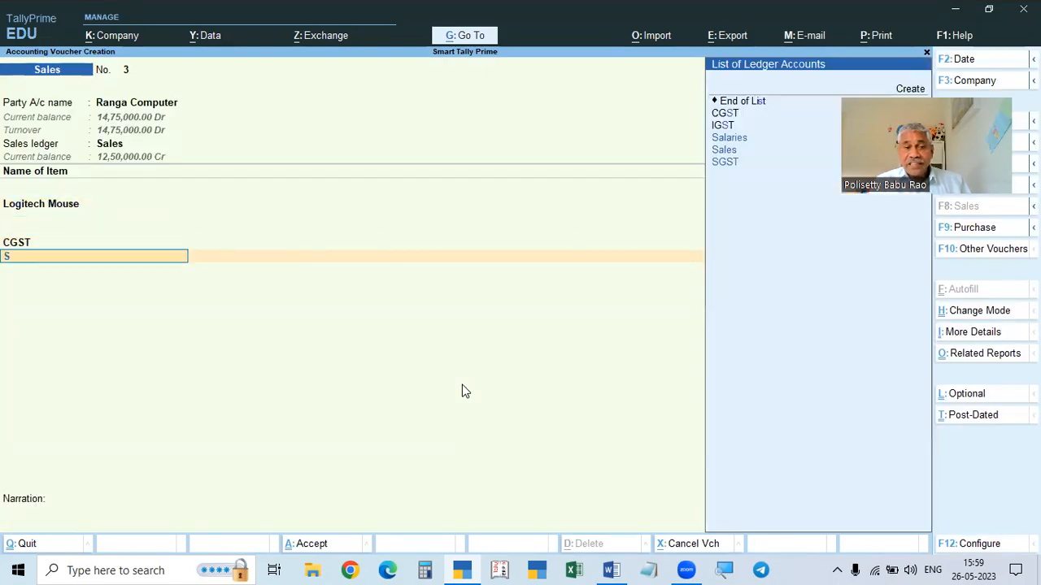
key("Return")
key("Return")
Step: Finish the tax ledger lines, leave the narration blank, save the Logitech Mouse sales voucher and return to the Gateway of Tally
key("Return")
key("Return")
key("Return")
key("Return")
key("Return")
key("Return")
key("Return")
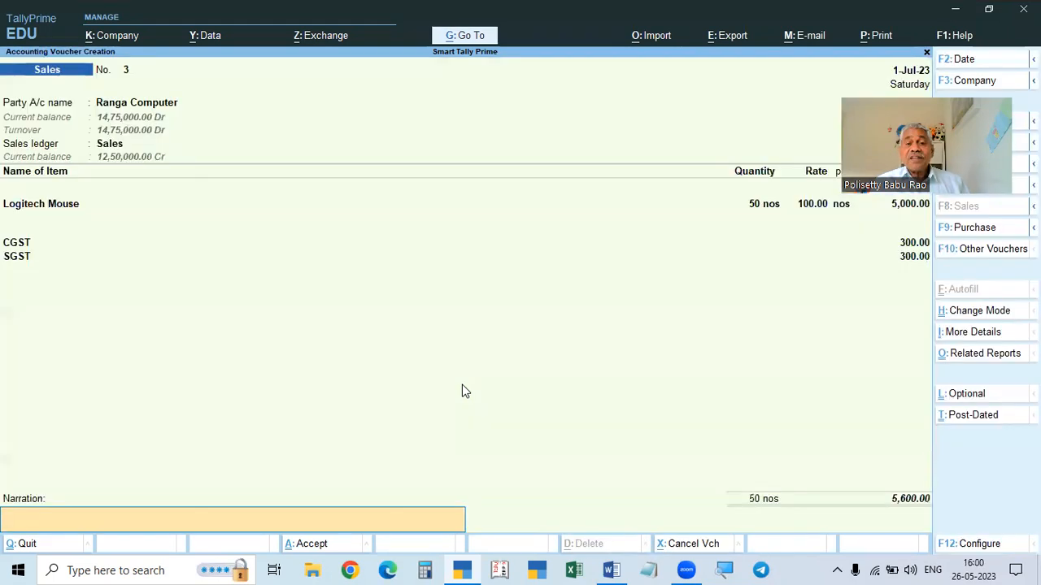
key("Return")
key("Return")
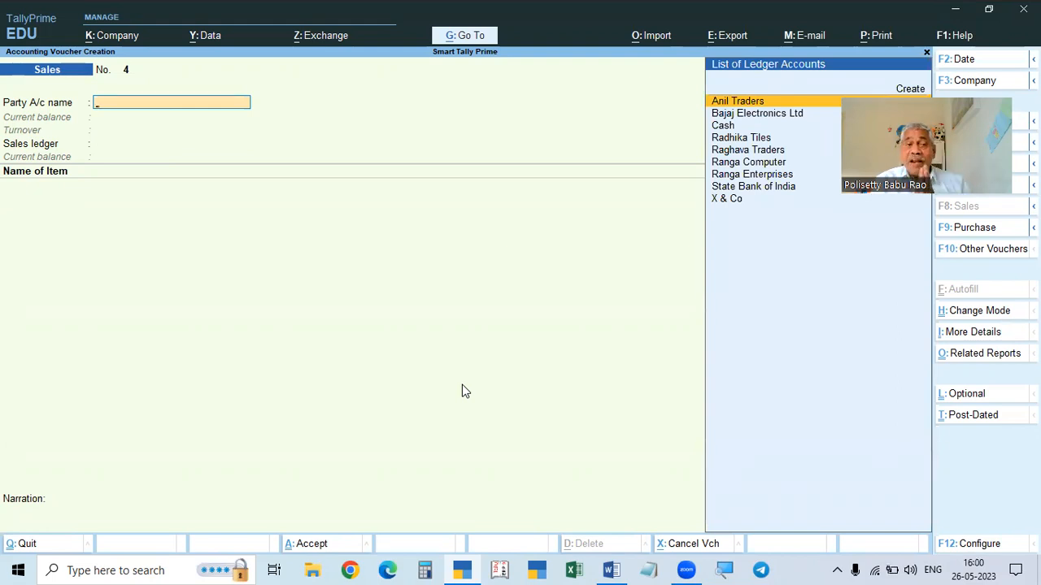
key("Escape")
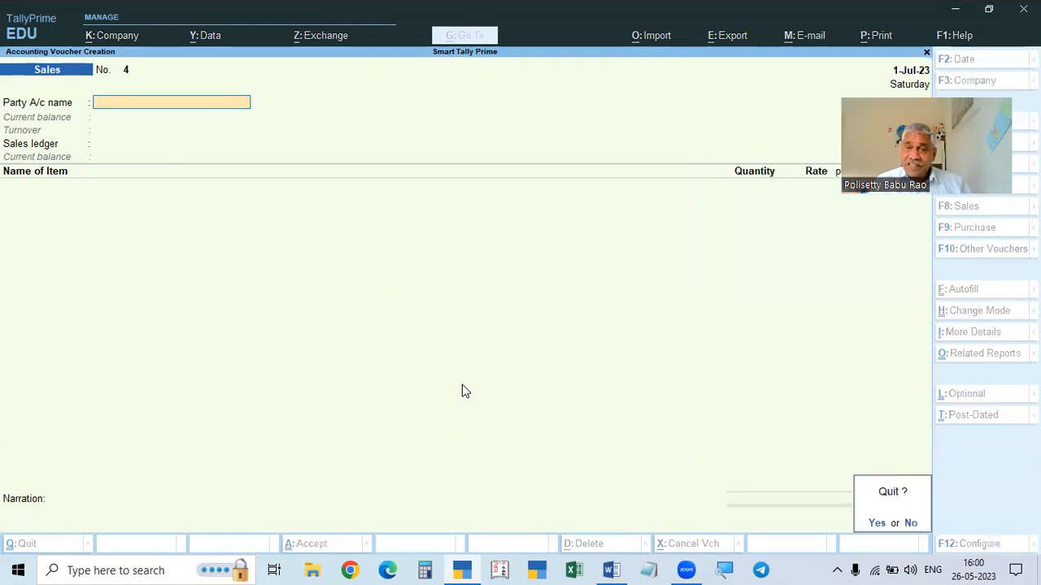
key("Return")
key("Escape")
key("Escape")
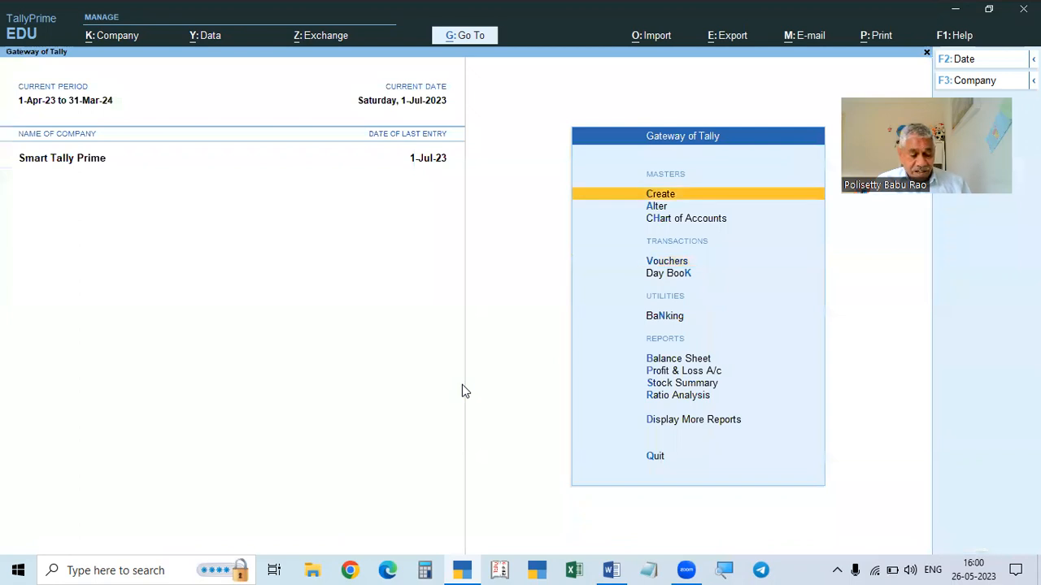
Step: Start a purchase voucher with supplier invoice number 100 dated 1-Jul-23
key("v")
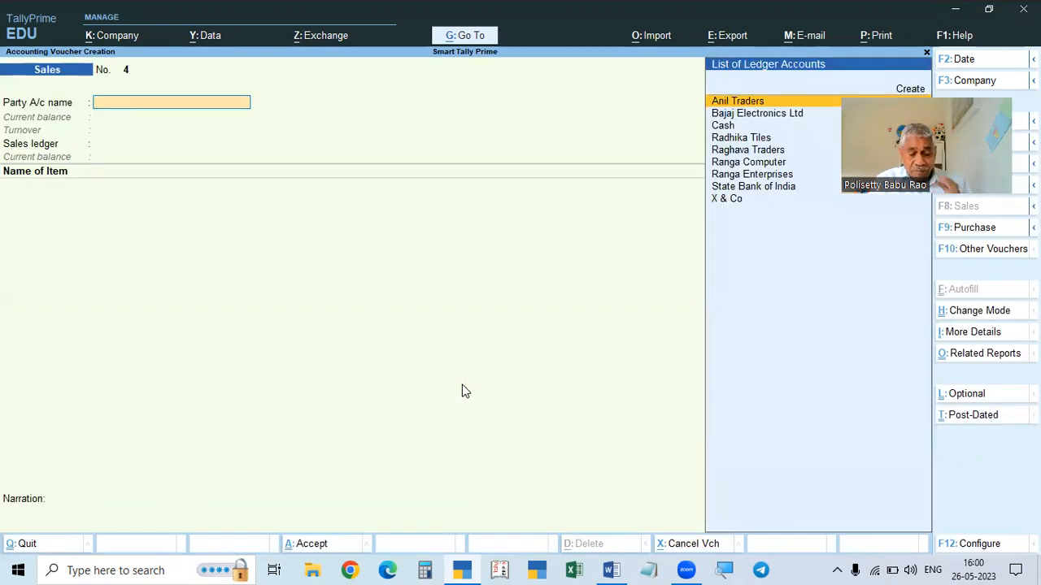
key("F9")
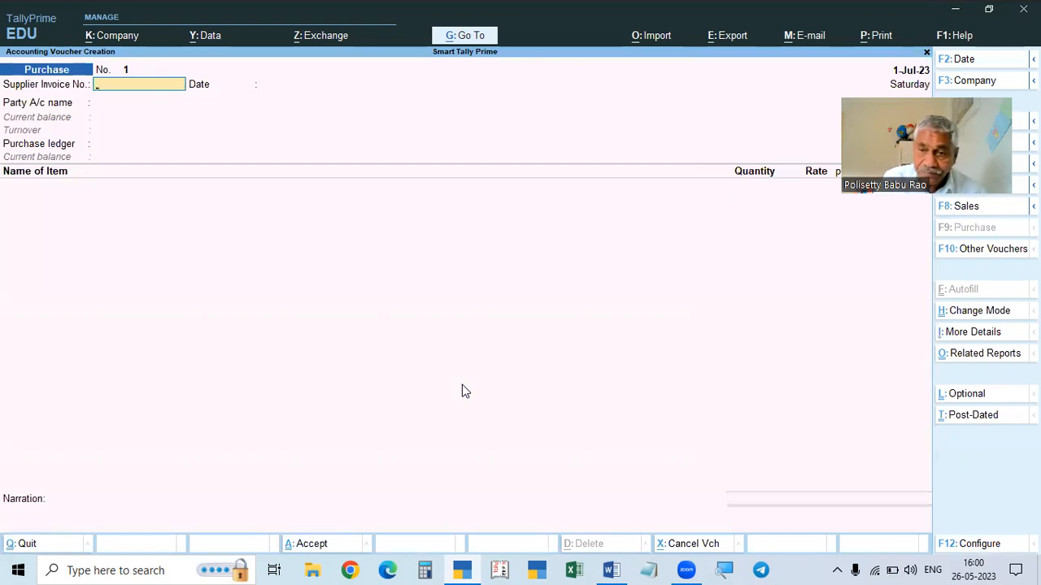
type("100")
key("Return")
key("Return")
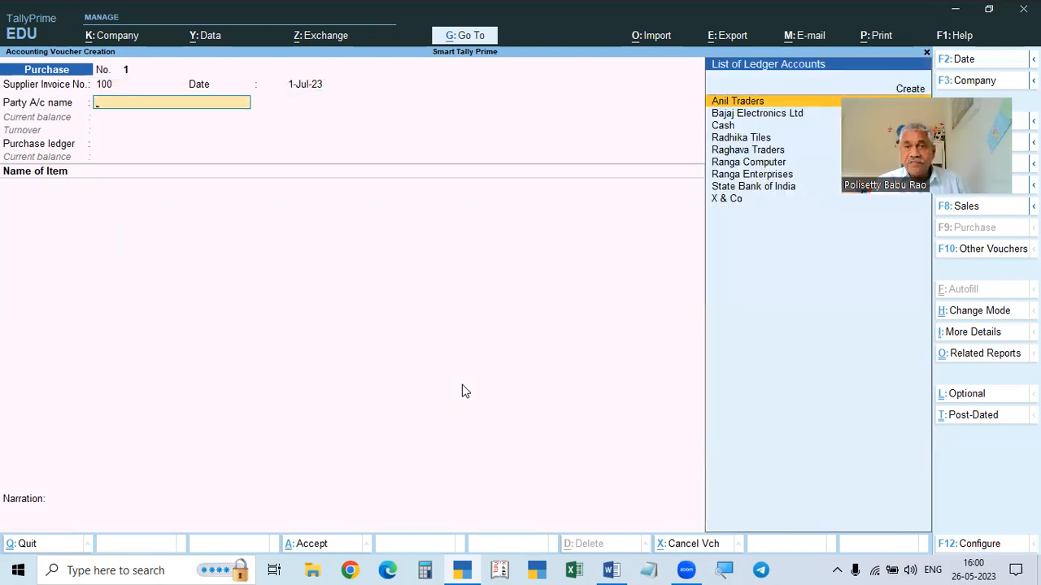
Step: Choose Ranga Computer as the purchase party and accept the receipt details without a receipt note number
key("Down")
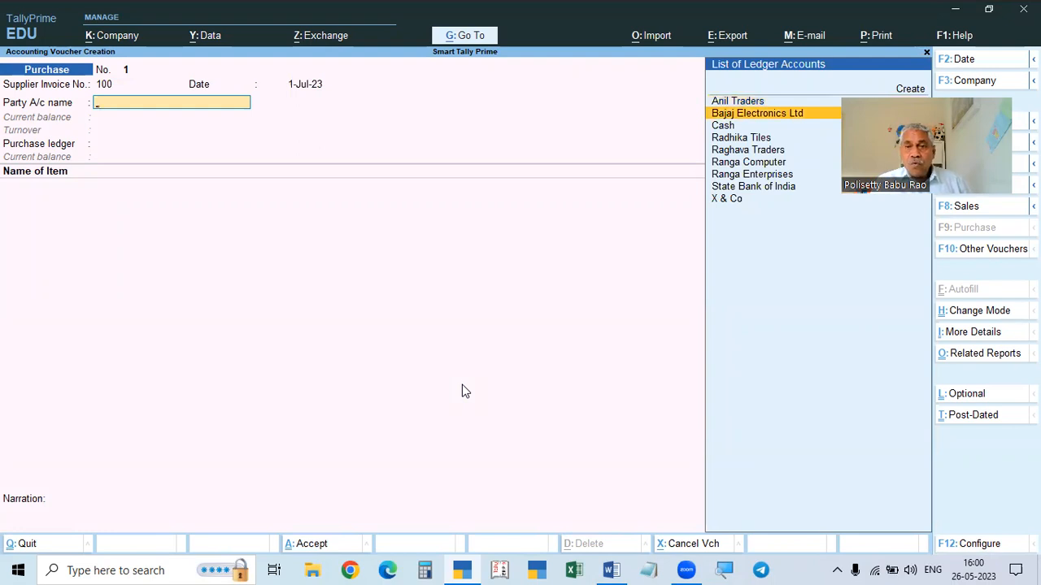
key("Down")
key("Down")
key("Down")
key("Down")
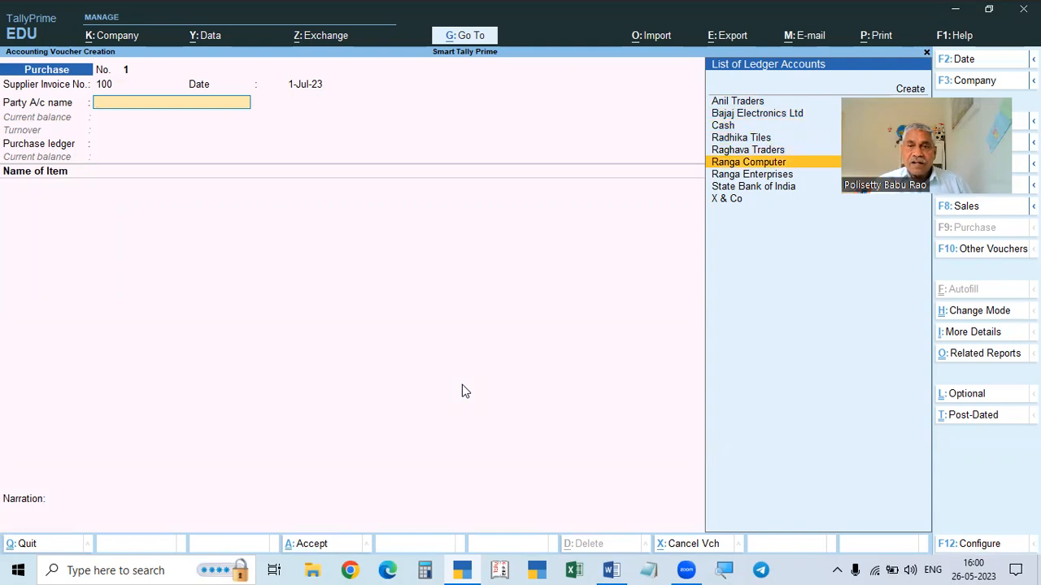
key("Return")
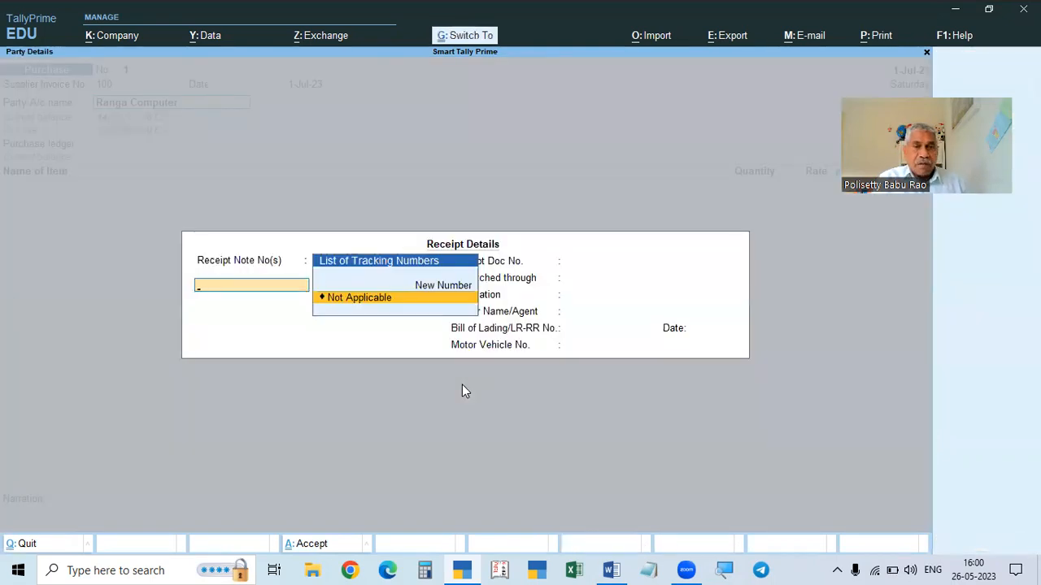
key("ctrl+a")
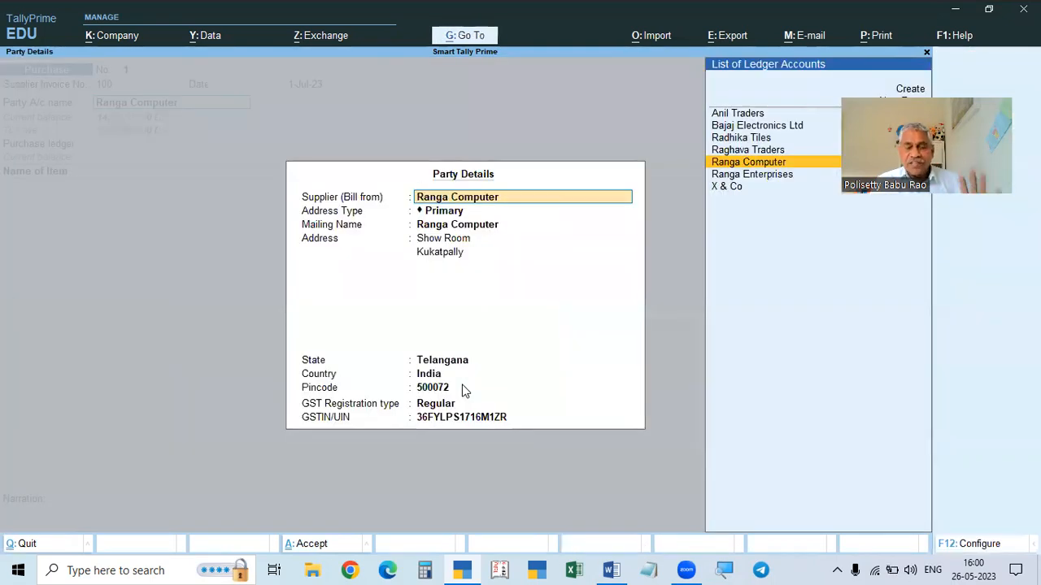
Step: Keep Ranga Computer as the supplier, set its address type to Chennai Branch, and accept the party details
key("Down")
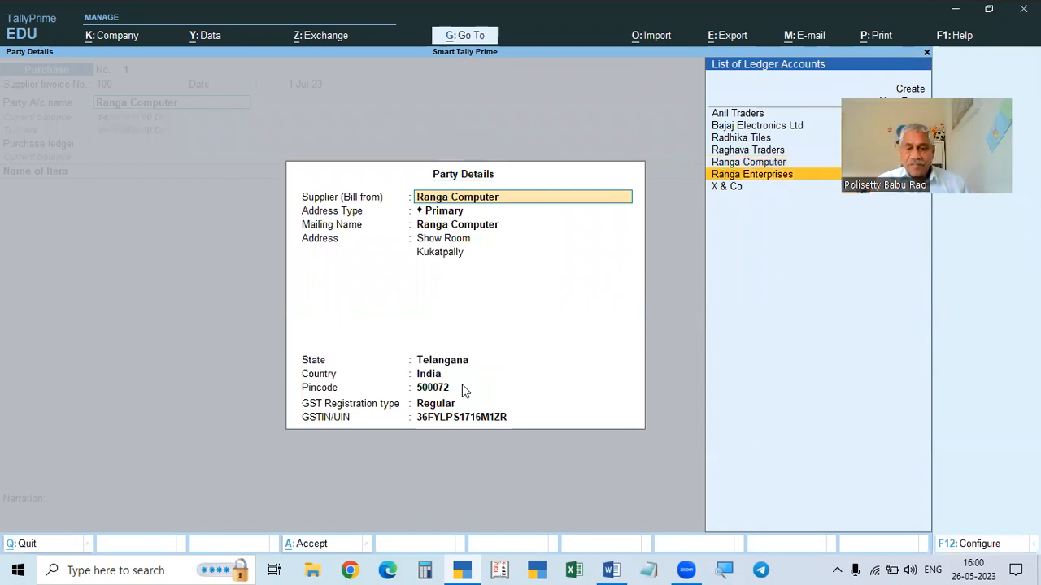
key("Up")
key("Return")
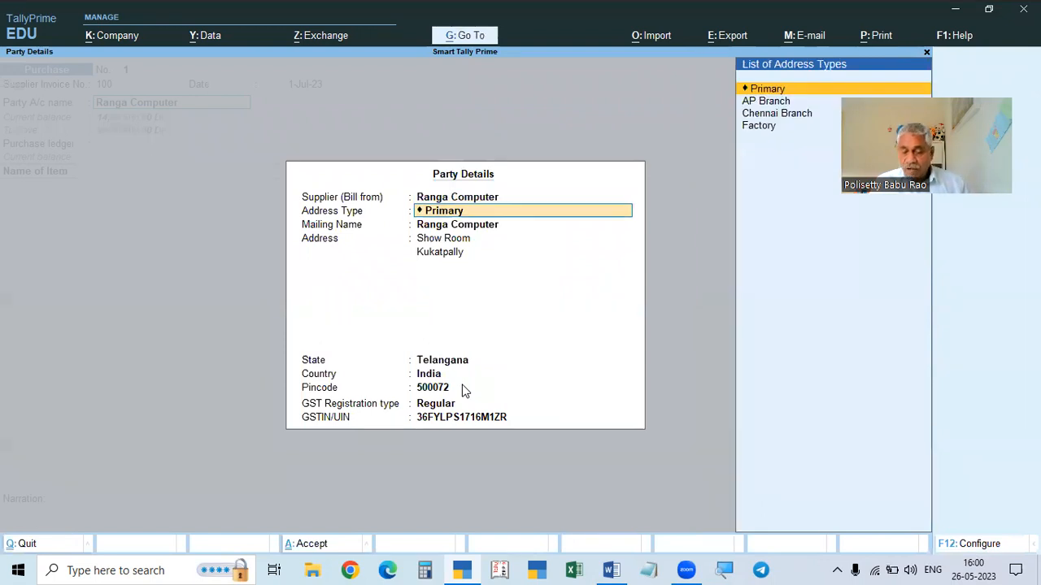
key("Down")
key("Down")
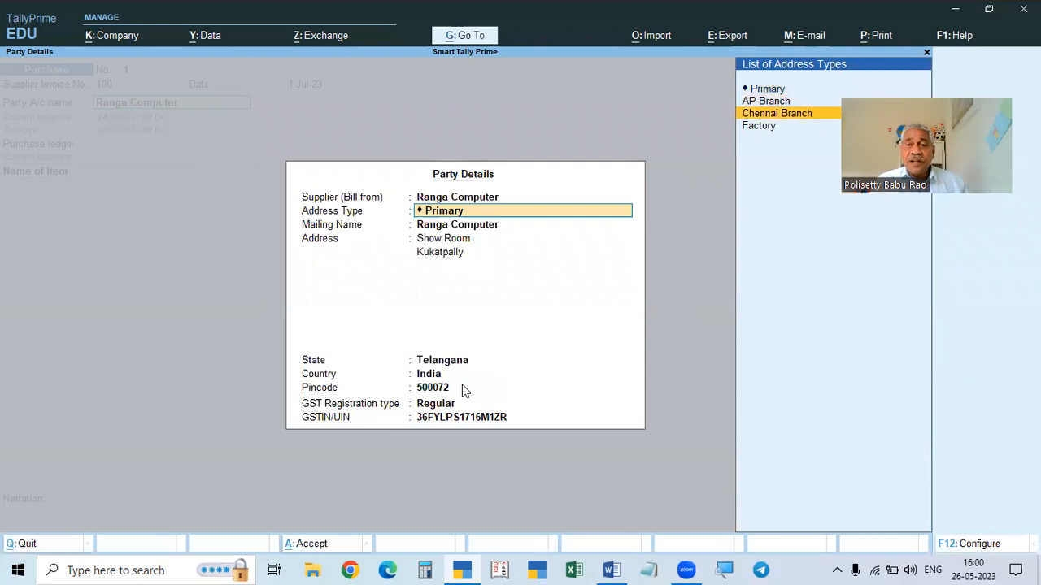
key("Return")
key("Return")
key("Return")
key("Return")
key("Return")
key("Return")
key("Return")
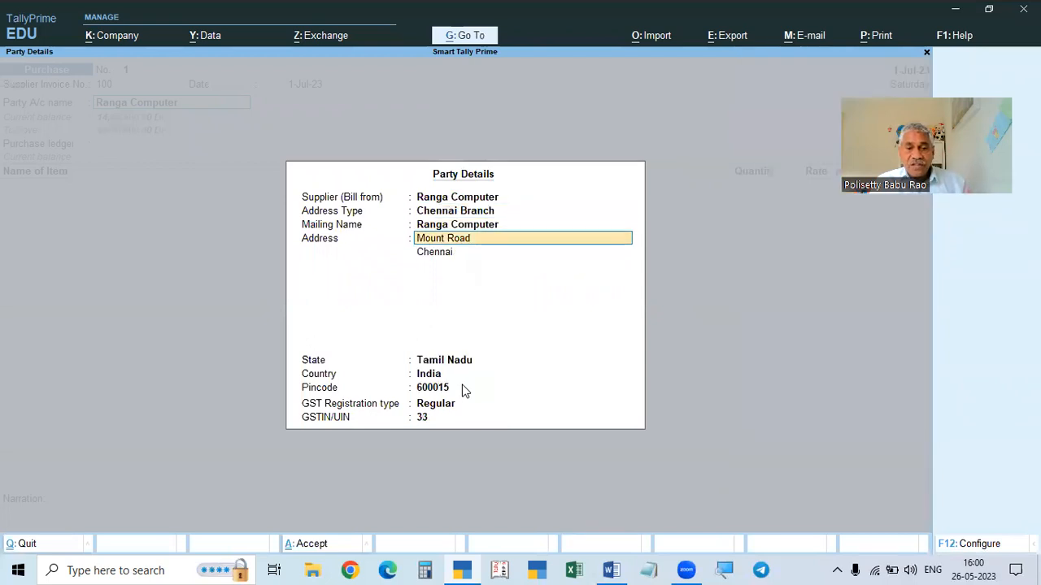
key("Return")
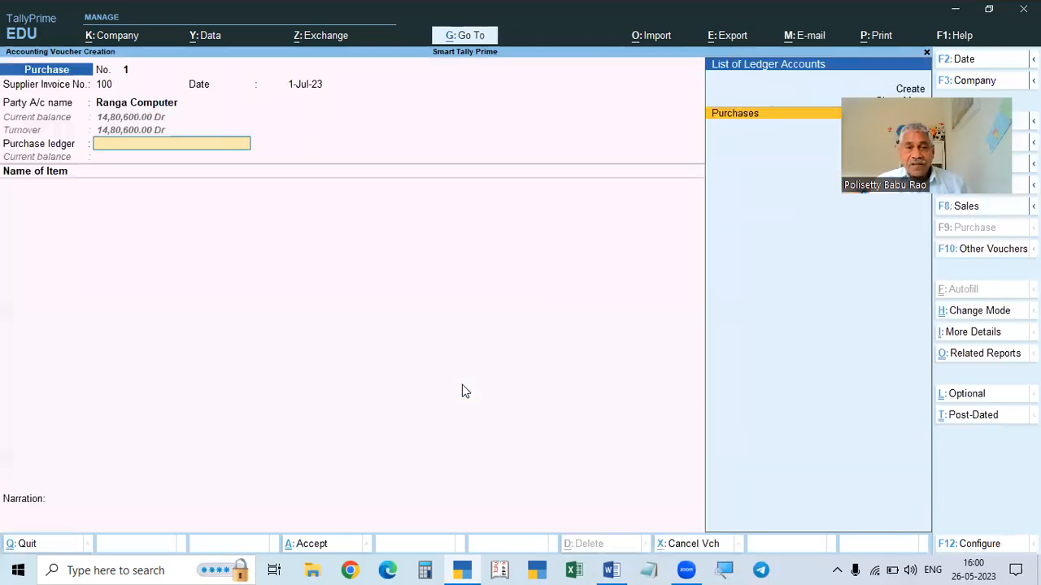
Step: Choose Purchases as the purchase ledger with a blank tax classification, and add stock item Oppo F19PRO
key("Return")
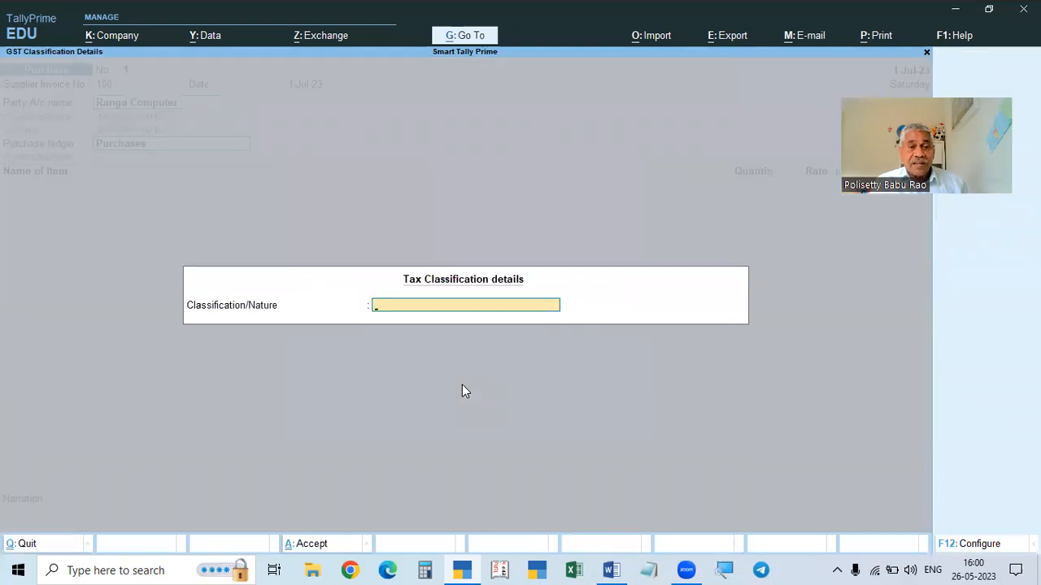
key("Return")
key("Down")
key("Down")
key("Down")
key("Down")
key("Down")
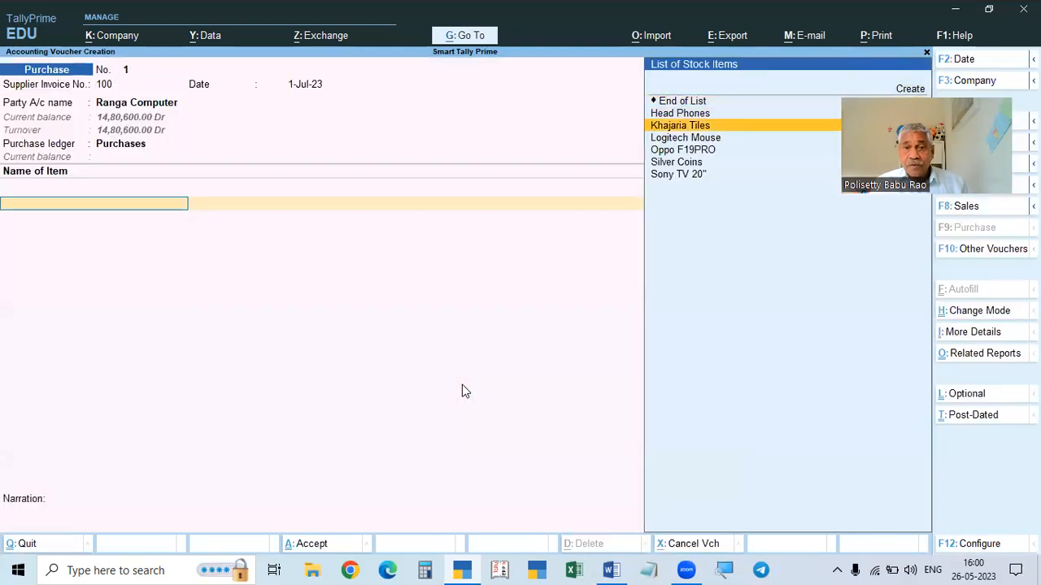
key("Return")
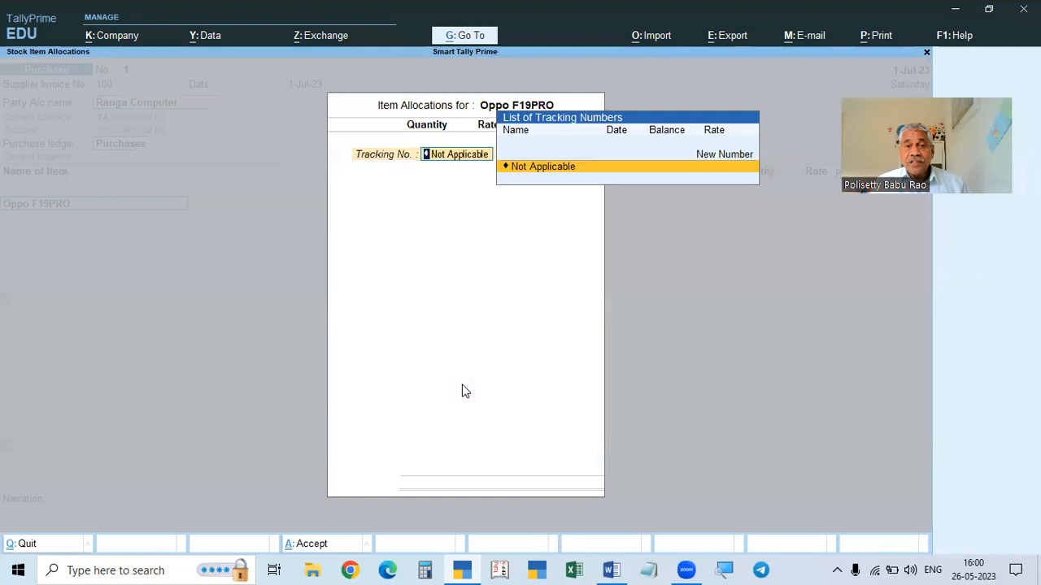
Step: Allocate 20 nos of Oppo F19PRO at a rate of 12,000 without a tracking number, and end the item list
key("Return")
type("20")
key("Return")
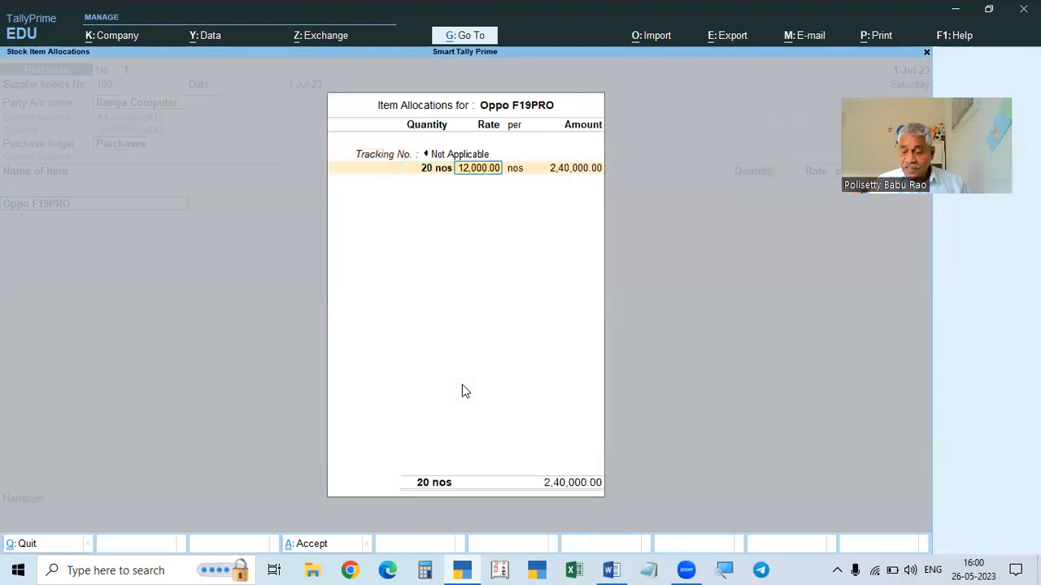
key("Return")
key("Return")
key("Return")
key("Return")
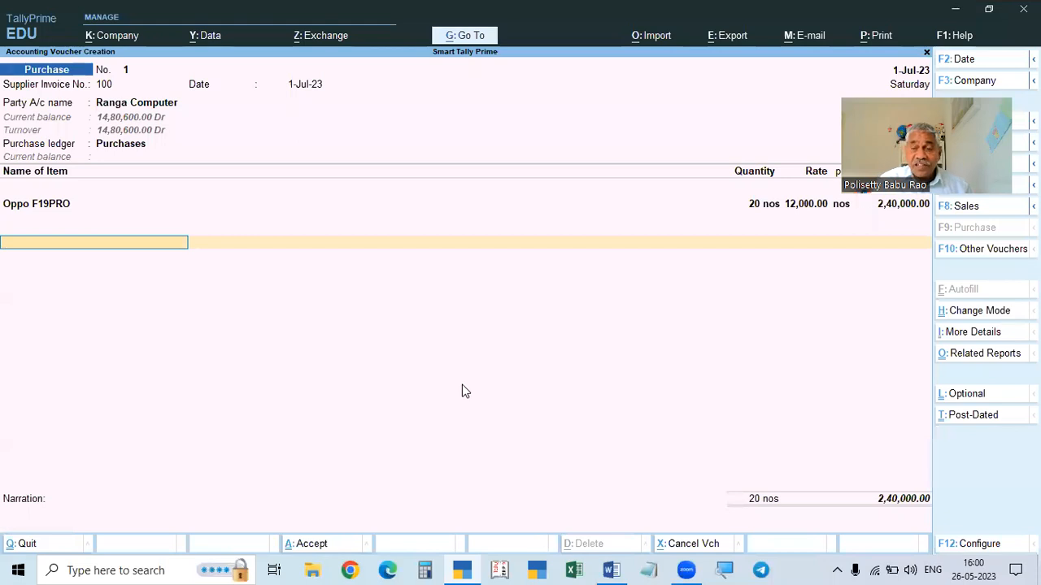
Step: Add the IGST ledger with its calculated tax amount below the Oppo F19PRO line
type("igst")
key("Return")
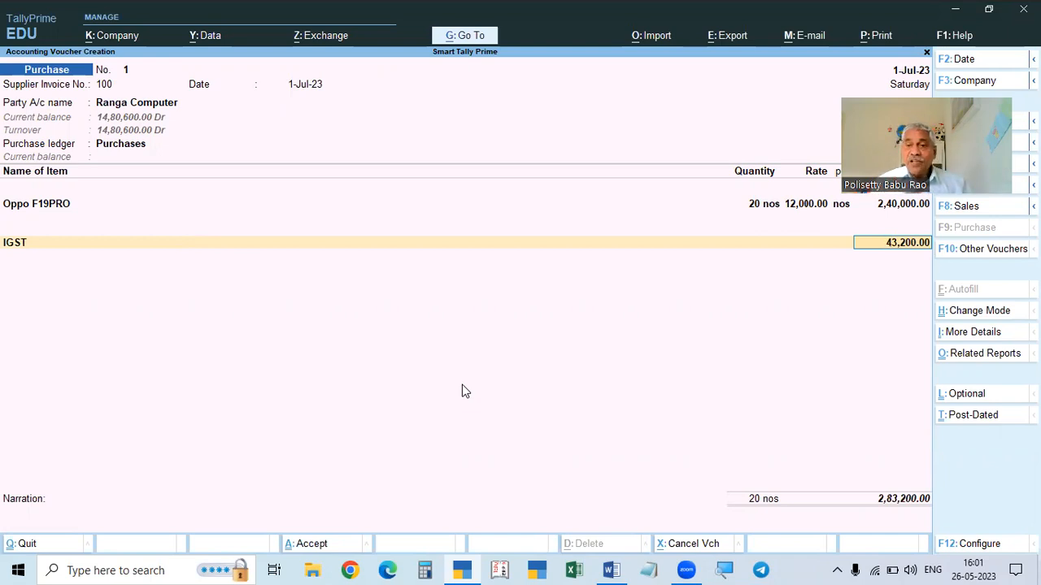
key("Return")
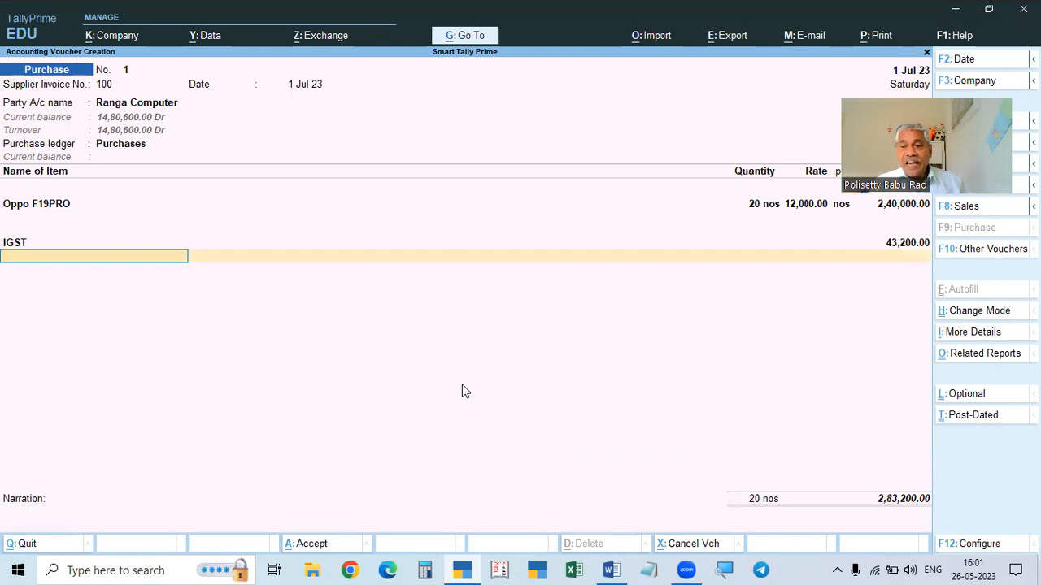
Step: End the ledger list, save the purchase voucher without a narration, and return to the Gateway of Tally
key("Return")
key("Return")
key("Return")
key("Return")
key("Return")
key("Return")
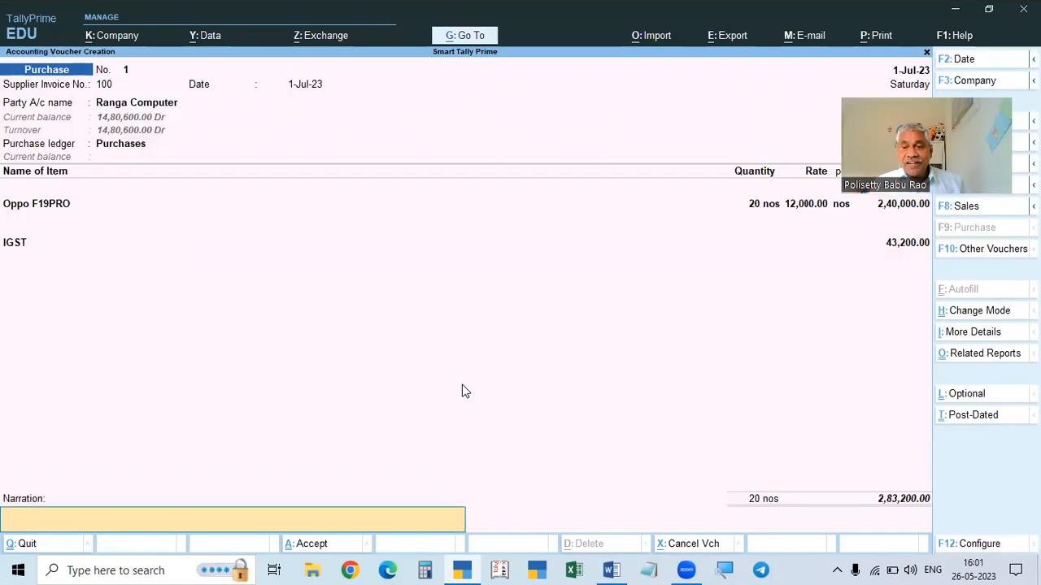
key("Return")
key("Return")
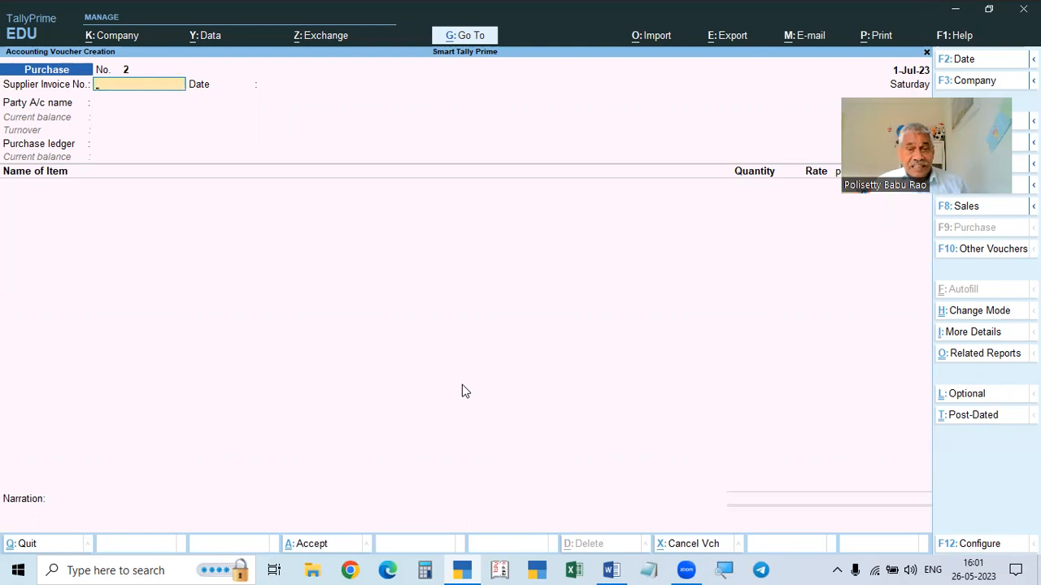
key("Escape")
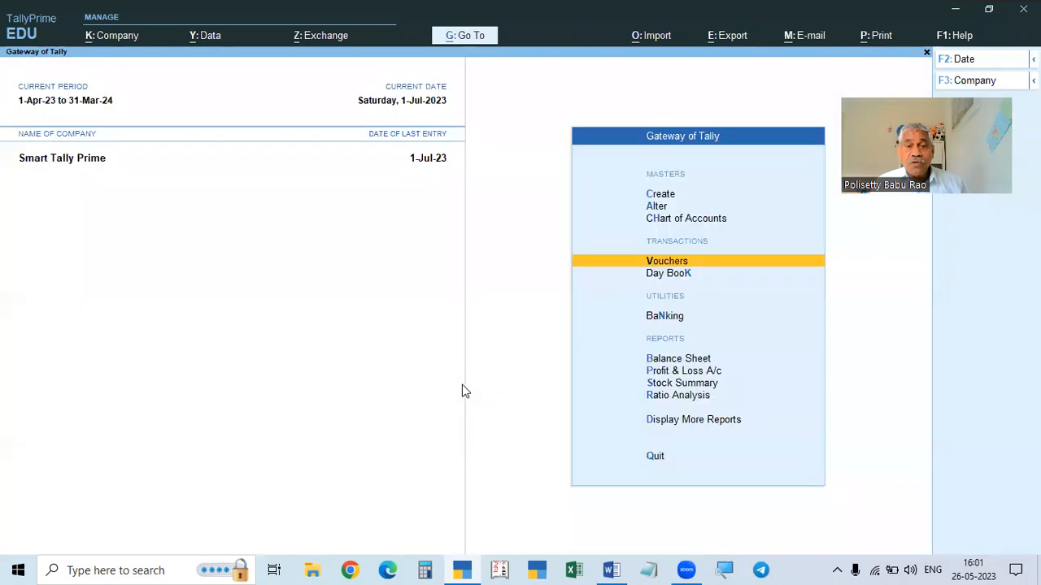
Step: Switch to the TALLY PRIME FULL SUBJECT document in Word and review the course topics from item 31 to item 34
left_click(611, 570)
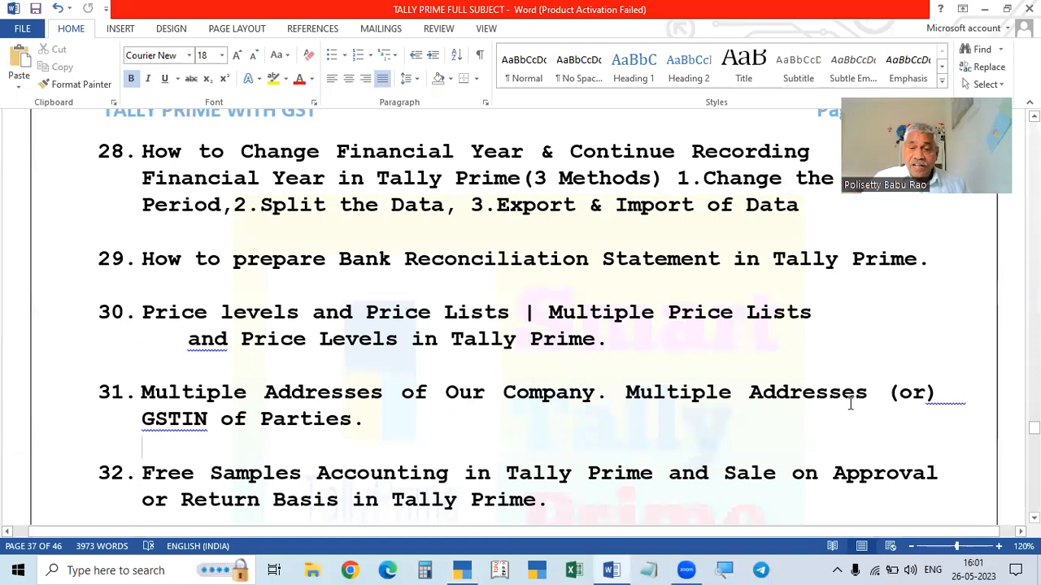
scroll(829, 398, "down", 1)
scroll(790, 398, "down", 1)
scroll(795, 396, "up", 1)
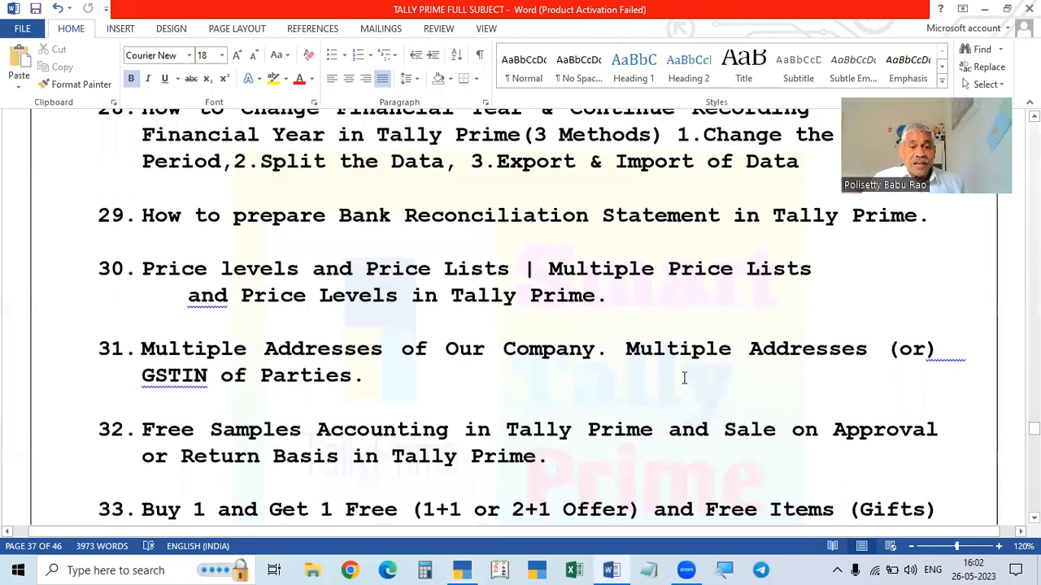
scroll(651, 390, "down", 1)
scroll(626, 405, "down", 1)
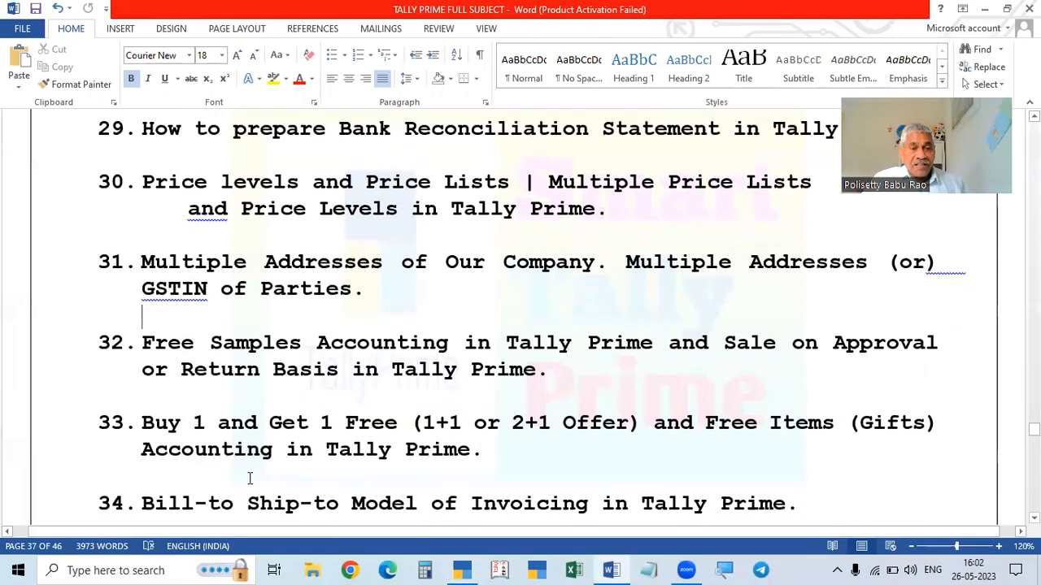
scroll(244, 463, "down", 1)
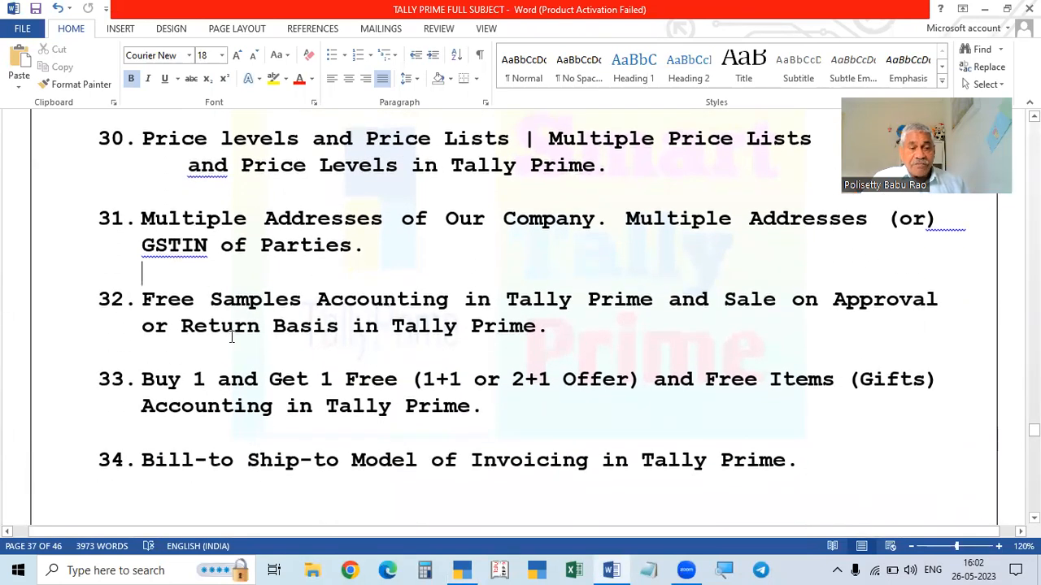